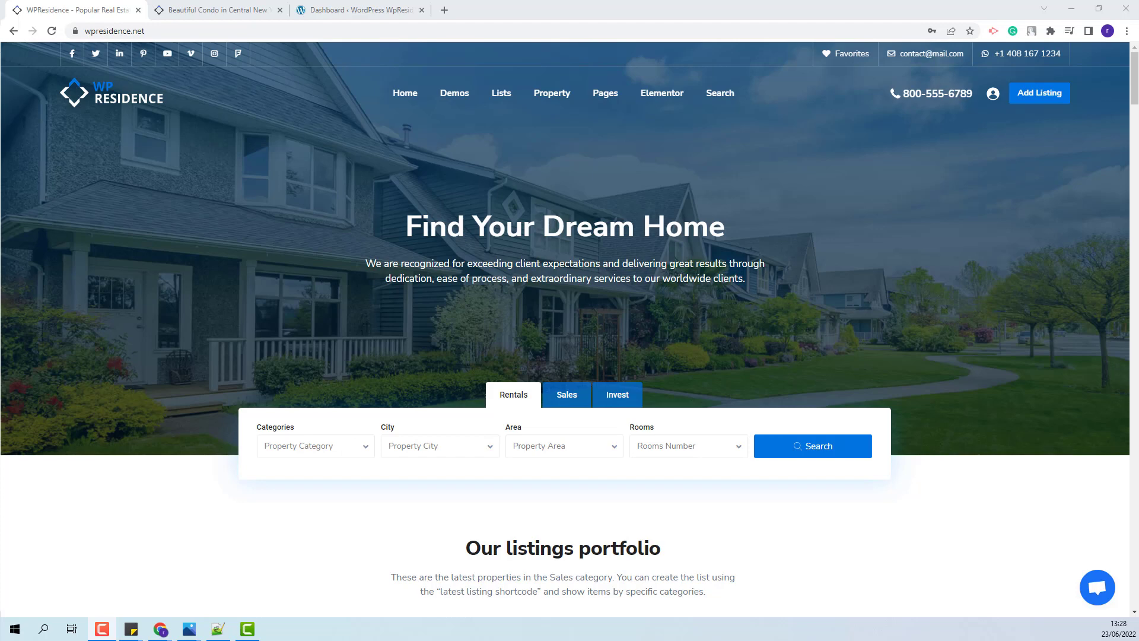
- View the Beautiful Condo in Central New York example page down to Similar Listings
left_click(219, 11)
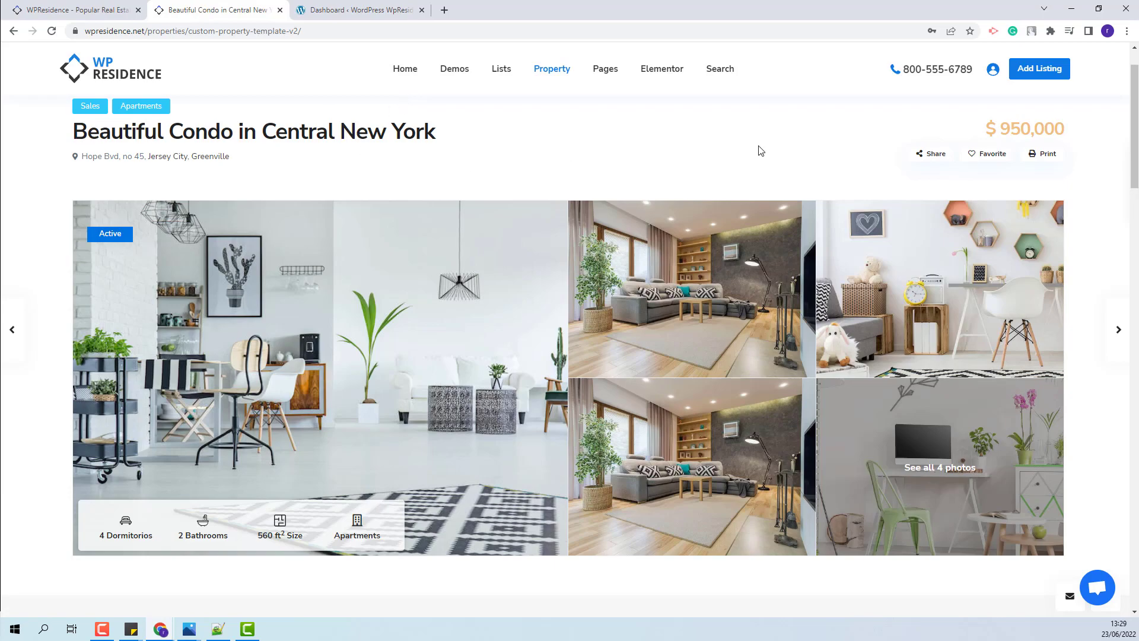
scroll(847, 169, "down", 12)
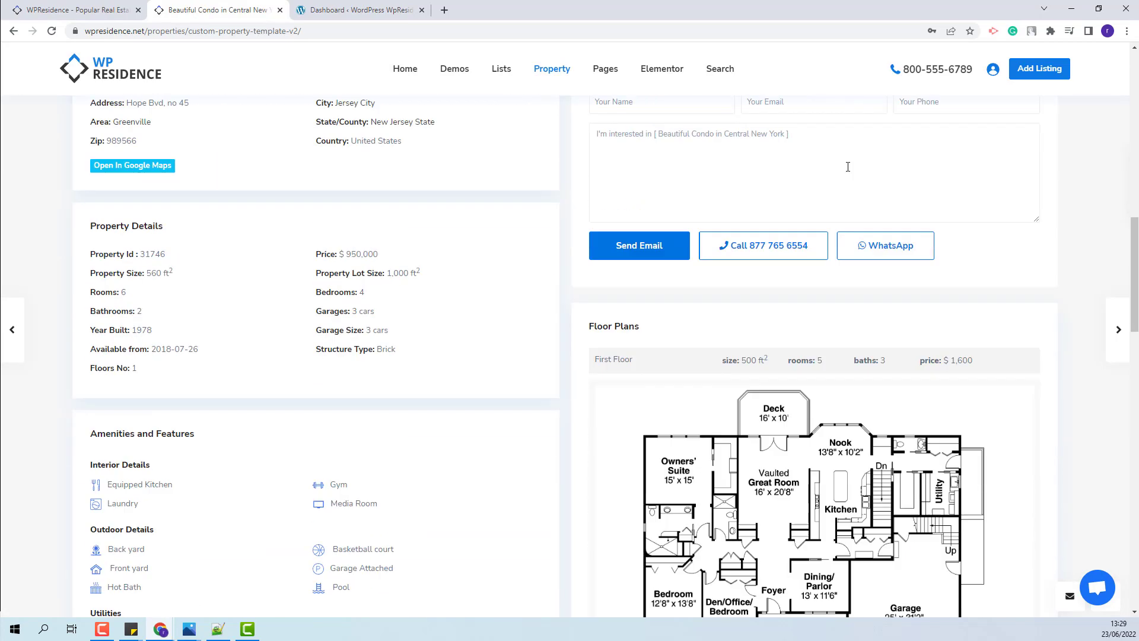
scroll(848, 167, "down", 15)
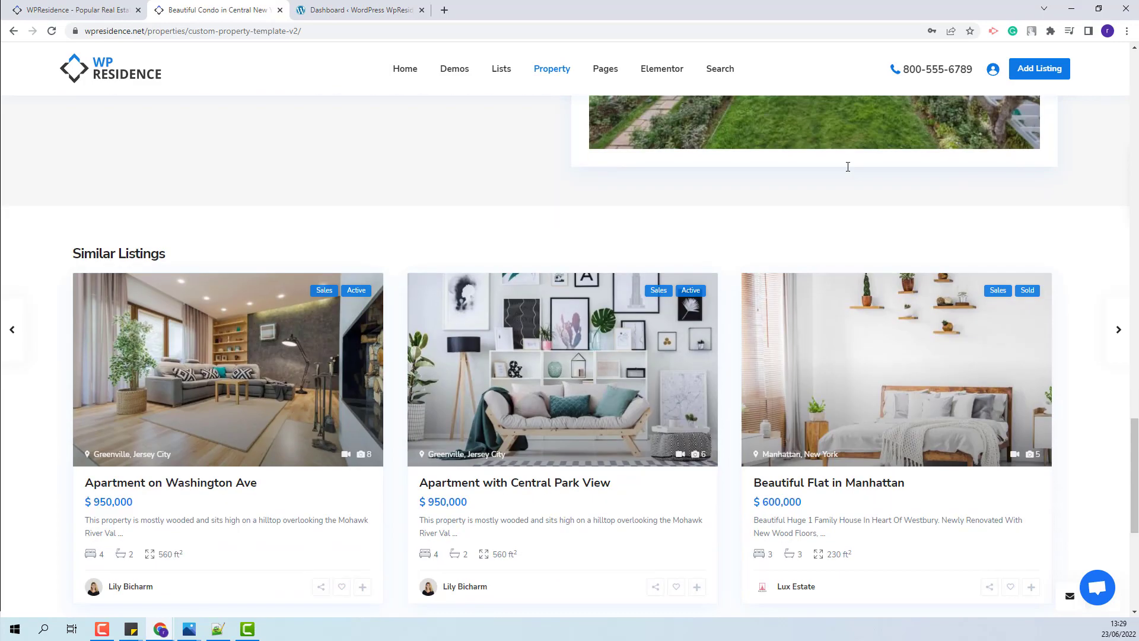
scroll(847, 167, "down", 6)
scroll(798, 162, "up", 6)
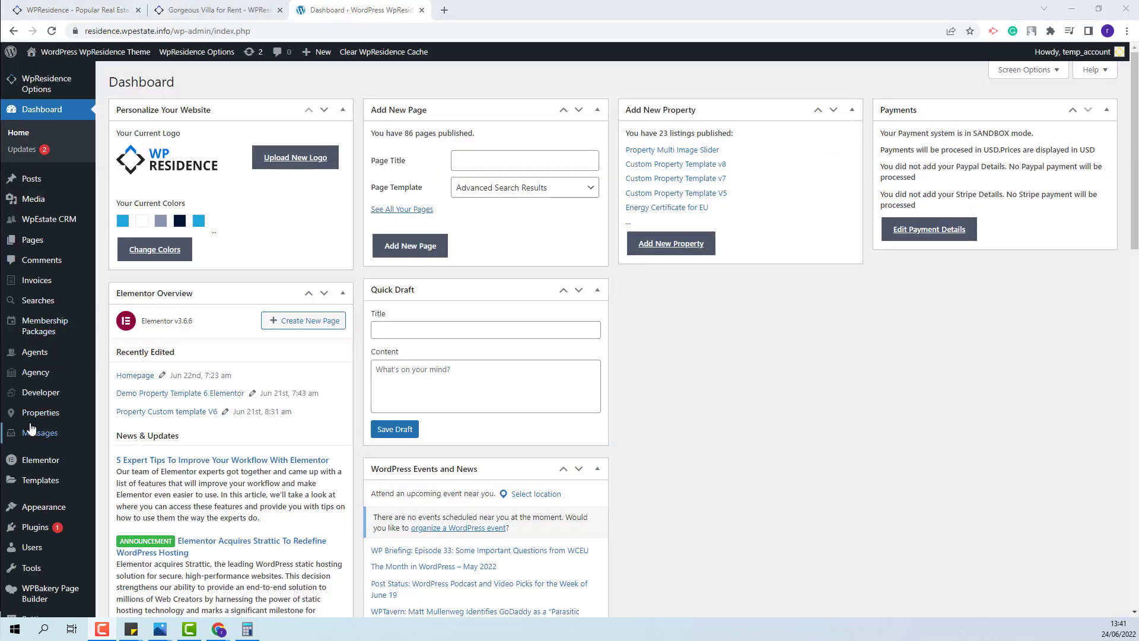
- Create a new page titled 'Property custom template V2' using the Property page template
left_click(71, 240)
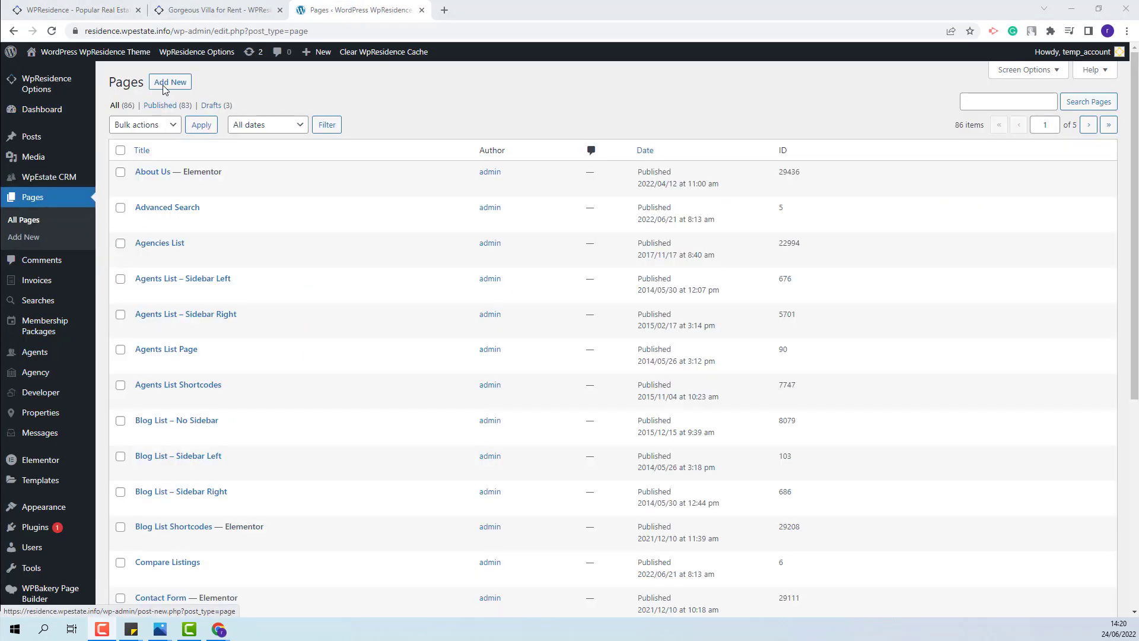
left_click(165, 86)
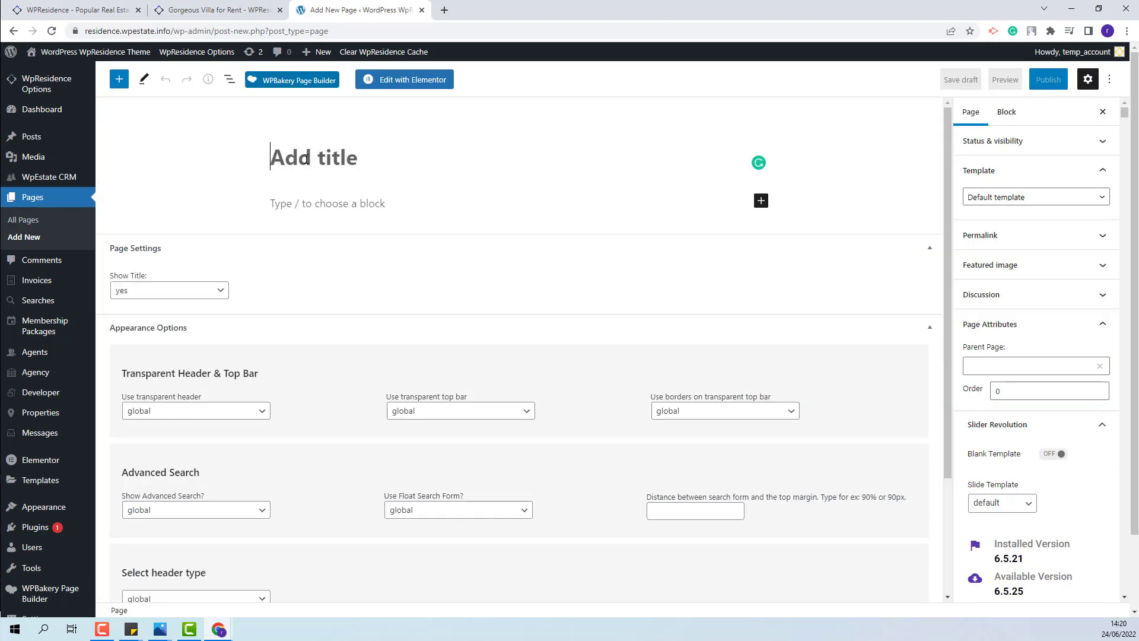
type("Property custom template V2")
left_click(992, 200)
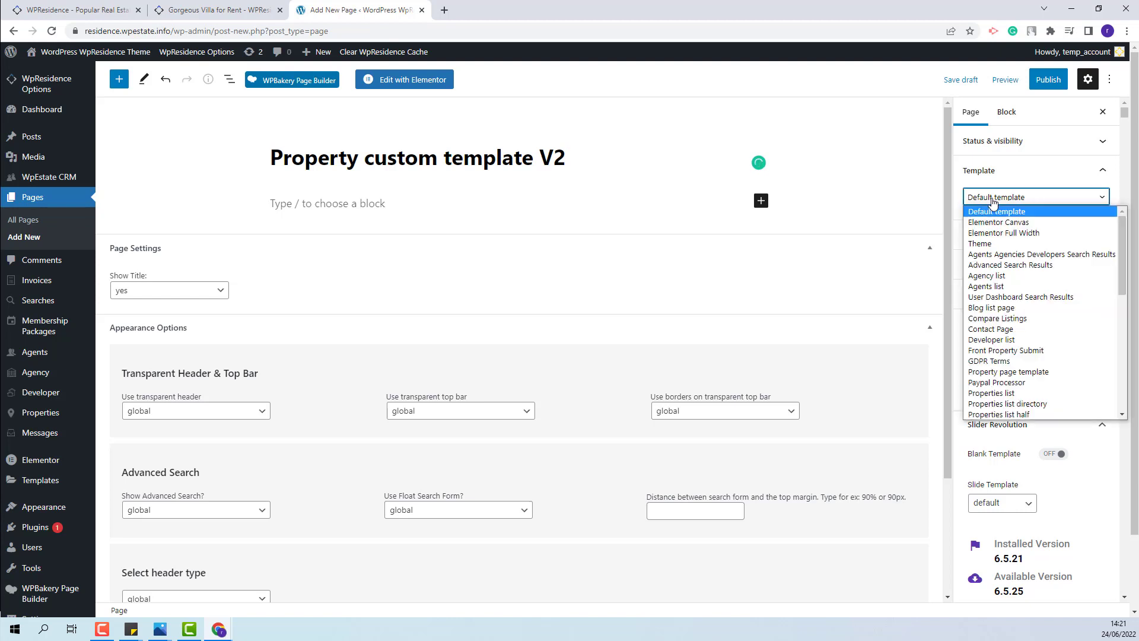
left_click(1008, 373)
- Hide the title and advanced search, set header and sidebar to none, and publish
left_click(169, 290)
left_click(136, 316)
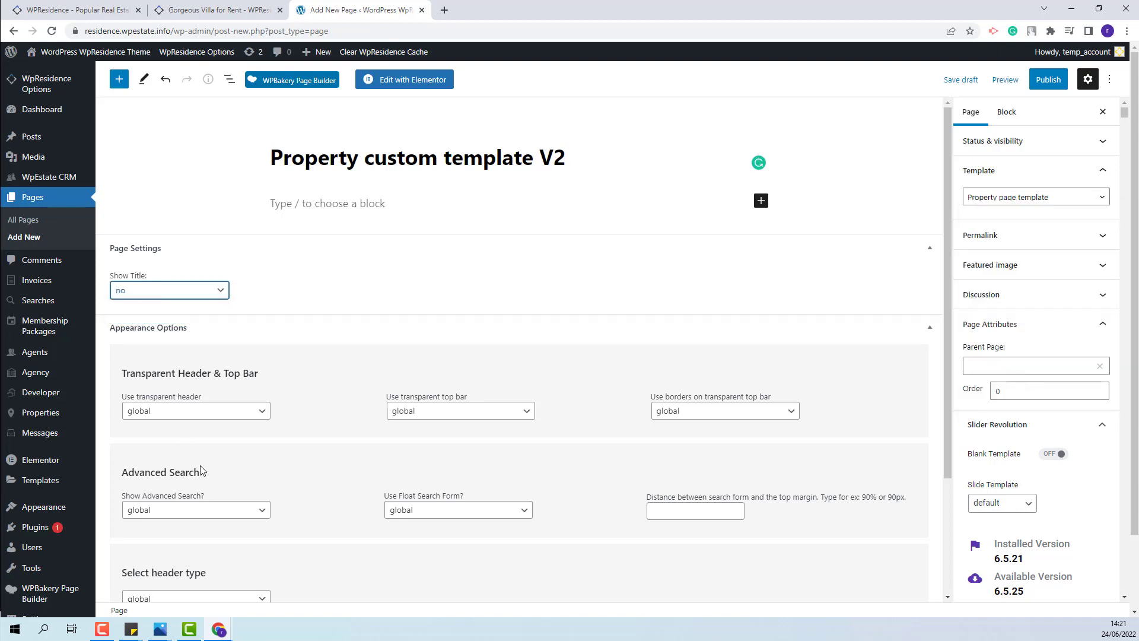
left_click(196, 509)
left_click(154, 545)
scroll(154, 544, "down", 3)
left_click(196, 443)
left_click(154, 461)
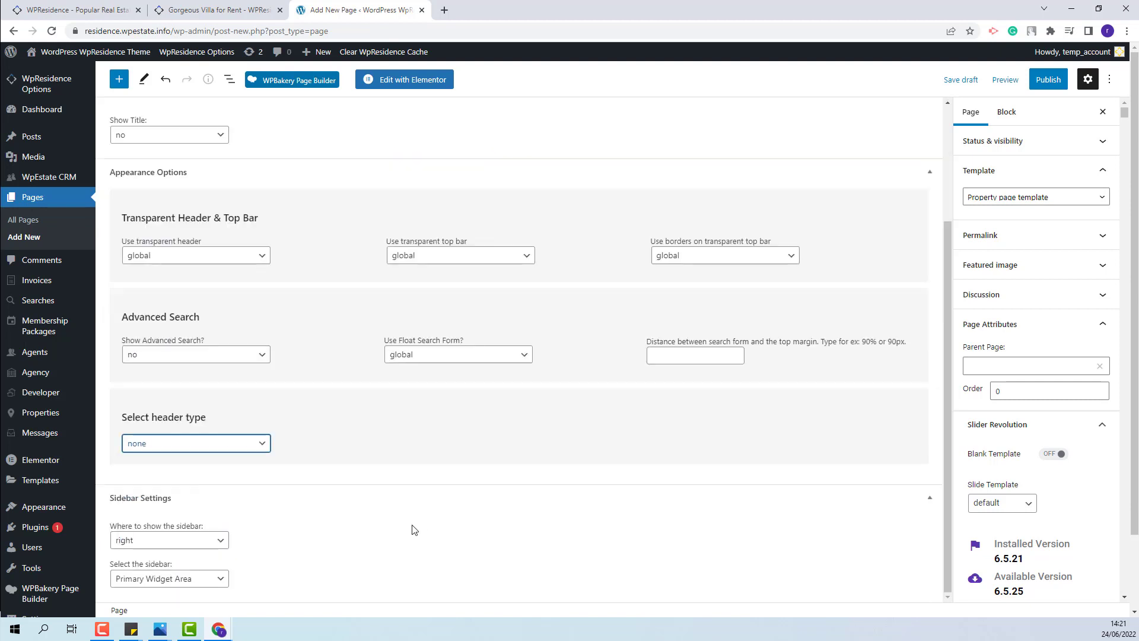
left_click(167, 545)
left_click(163, 578)
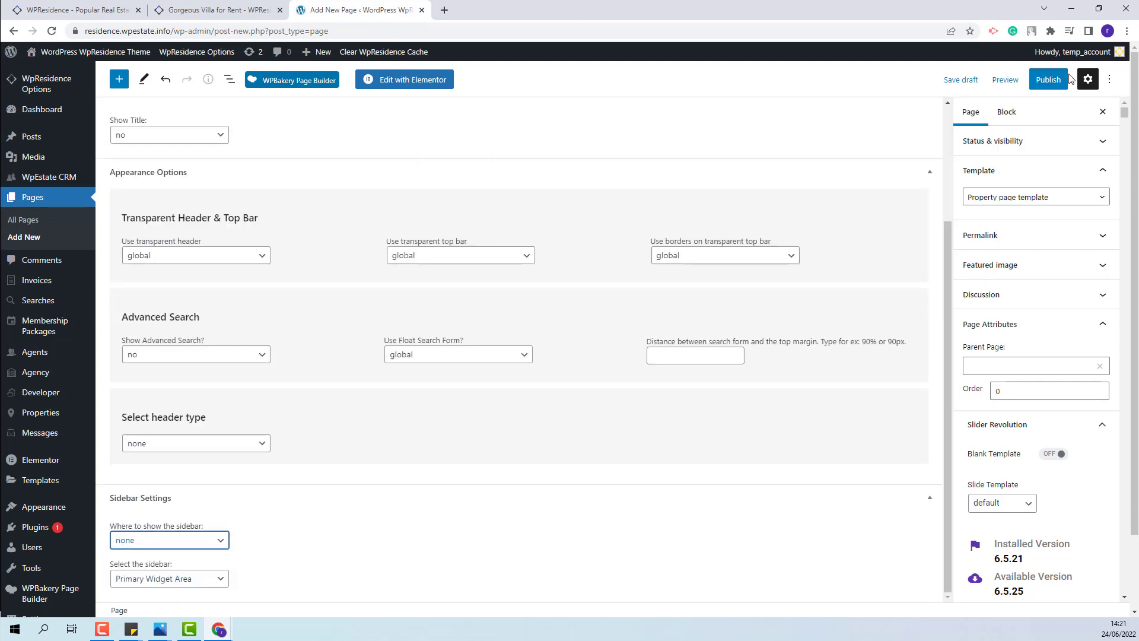
left_click(1048, 80)
left_click(1010, 80)
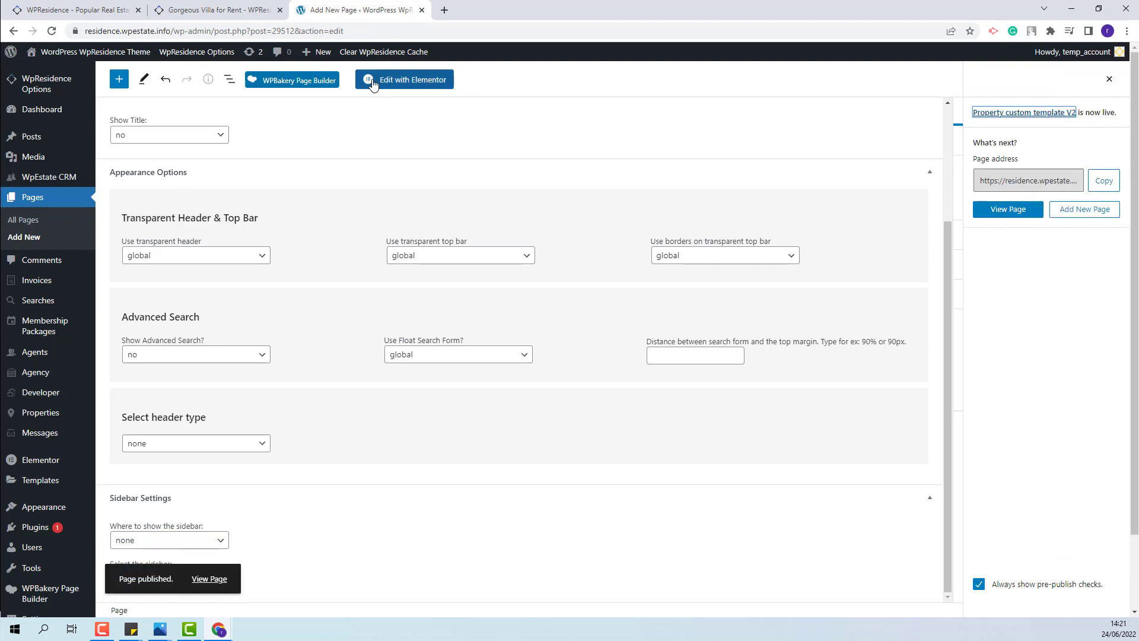
- Open the page in Elementor and place a Property Header Section from the WpResidence widgets
left_click(428, 80)
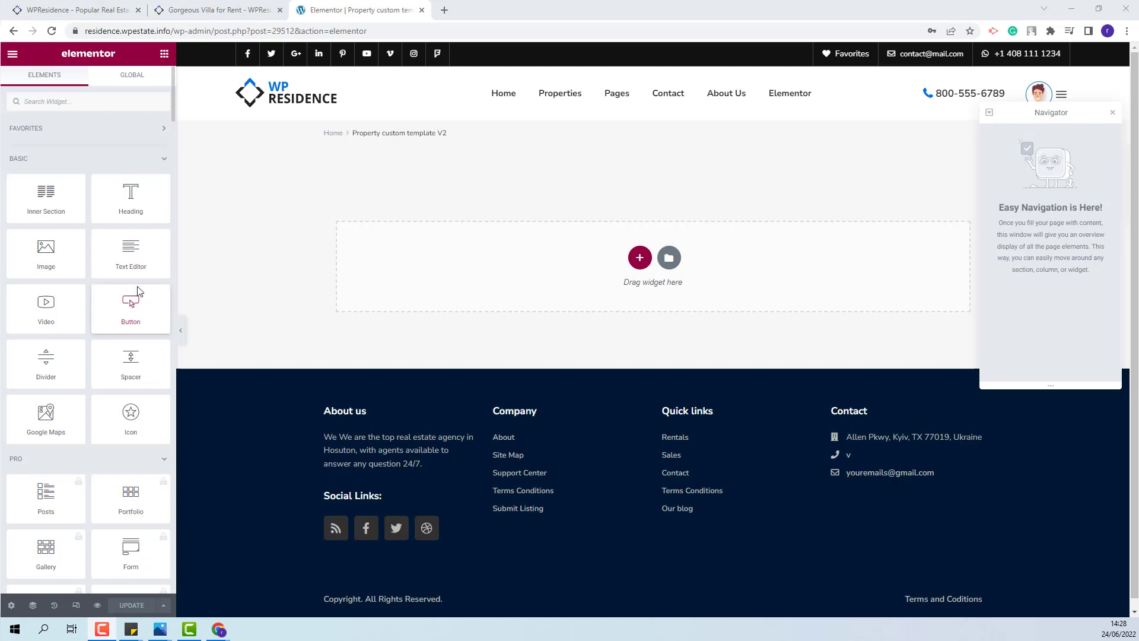
scroll(130, 335, "down", 3)
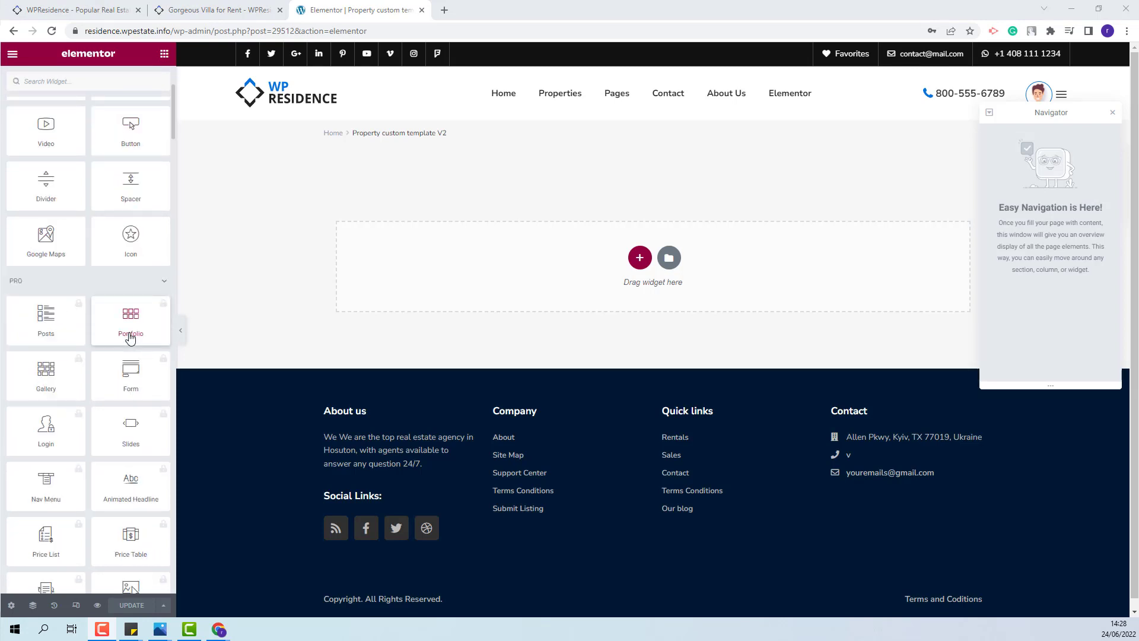
scroll(131, 337, "down", 20)
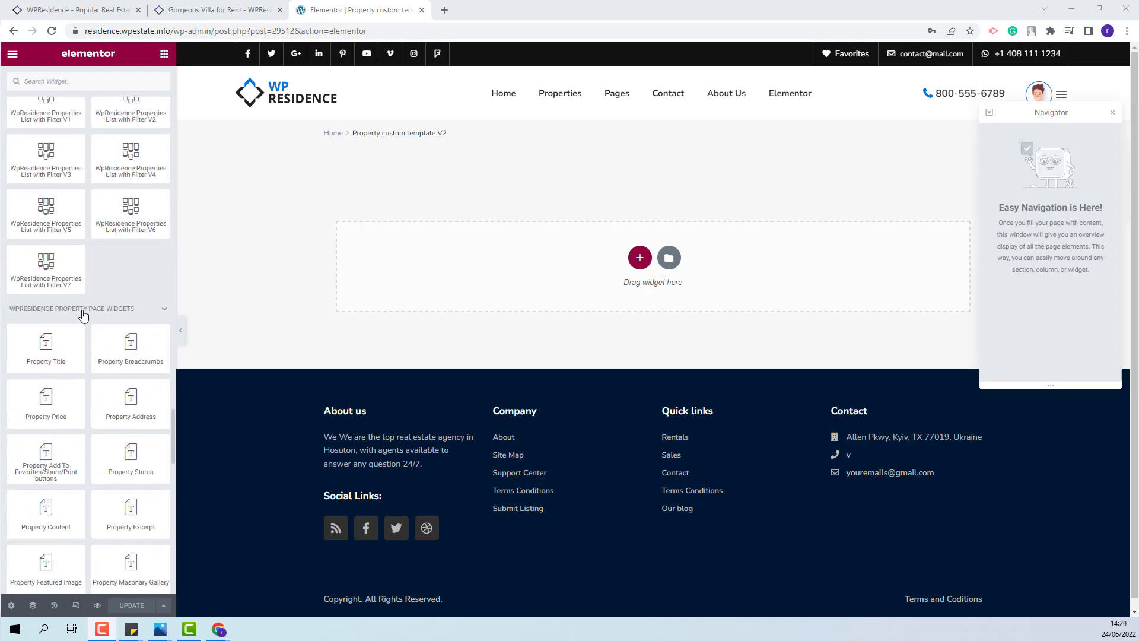
scroll(127, 314, "down", 2)
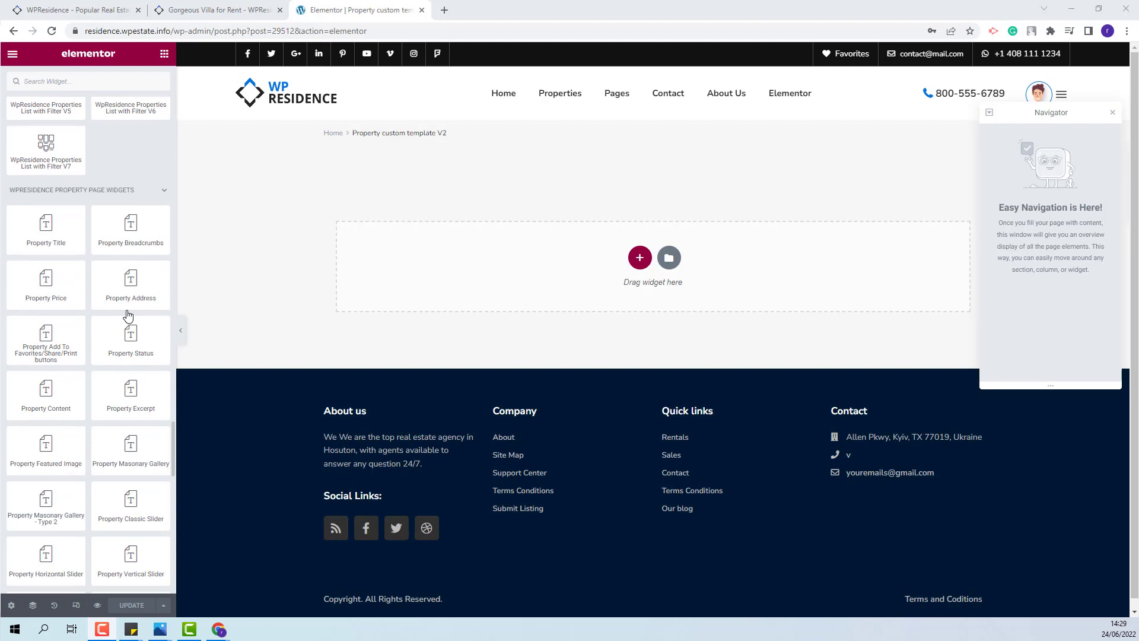
scroll(128, 314, "down", 2)
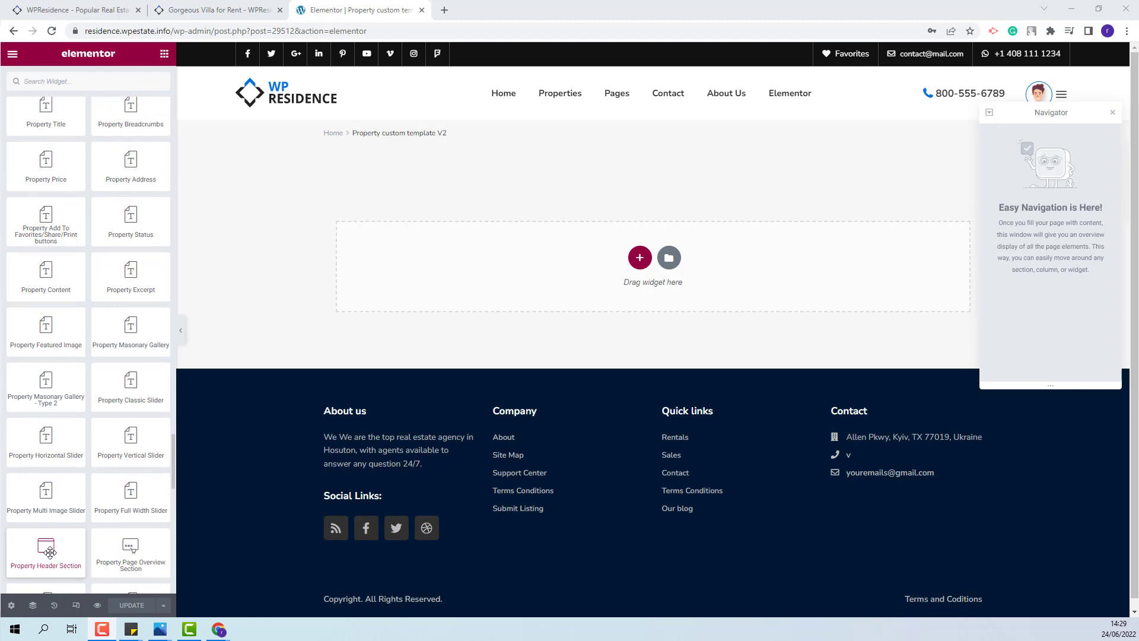
left_click_drag(50, 552, 635, 253)
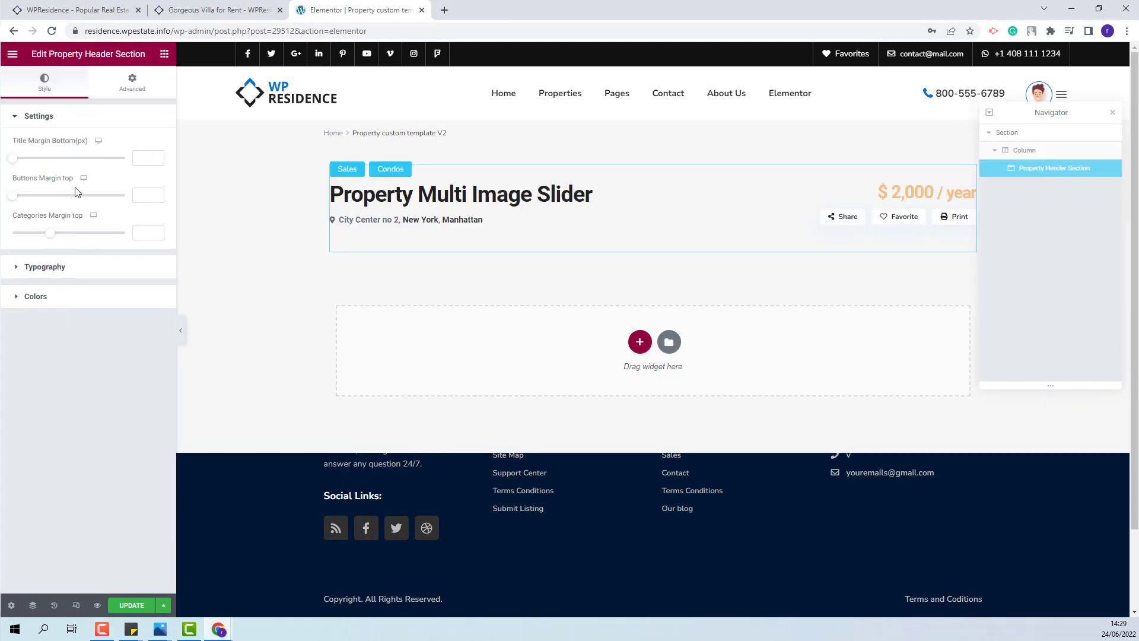
- Review the header widget's typography, colour and advanced settings
left_click(74, 272)
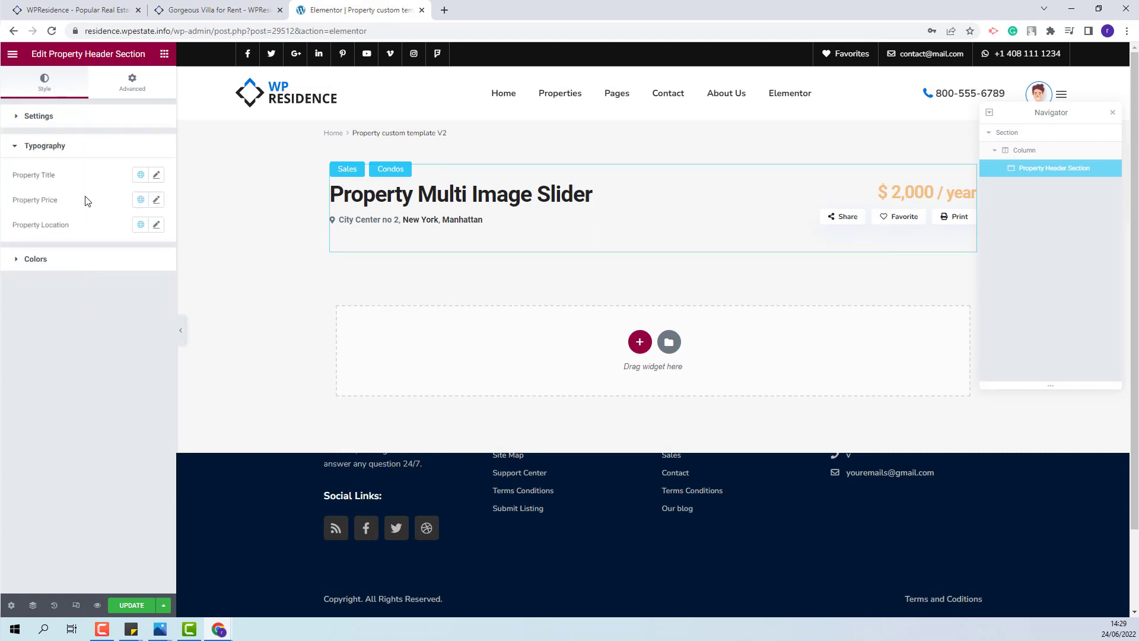
left_click(52, 261)
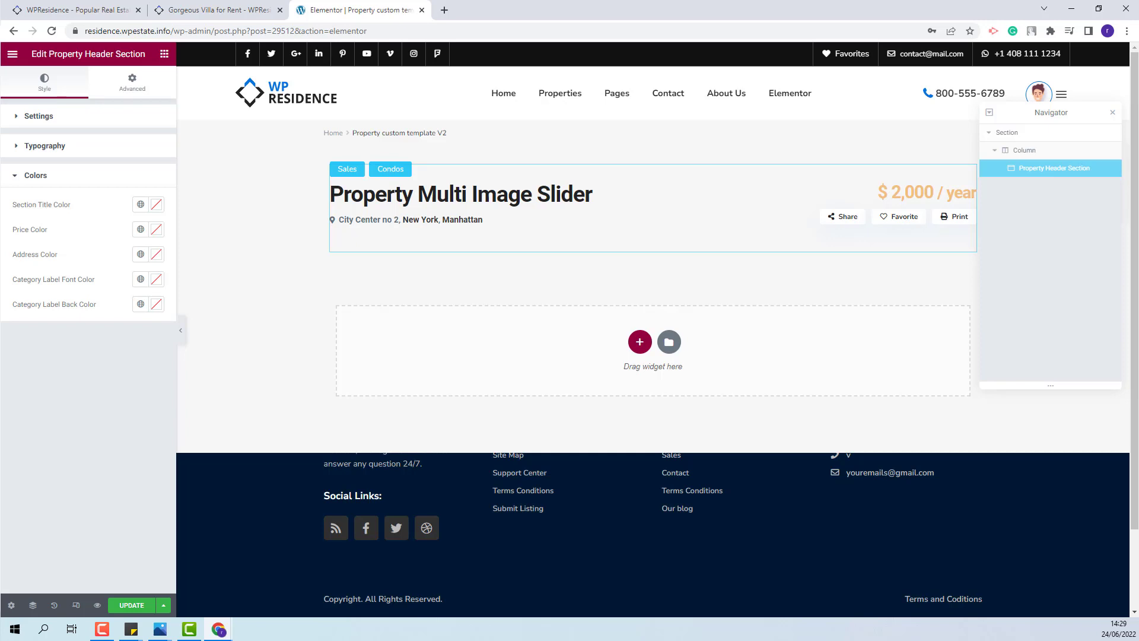
left_click(130, 86)
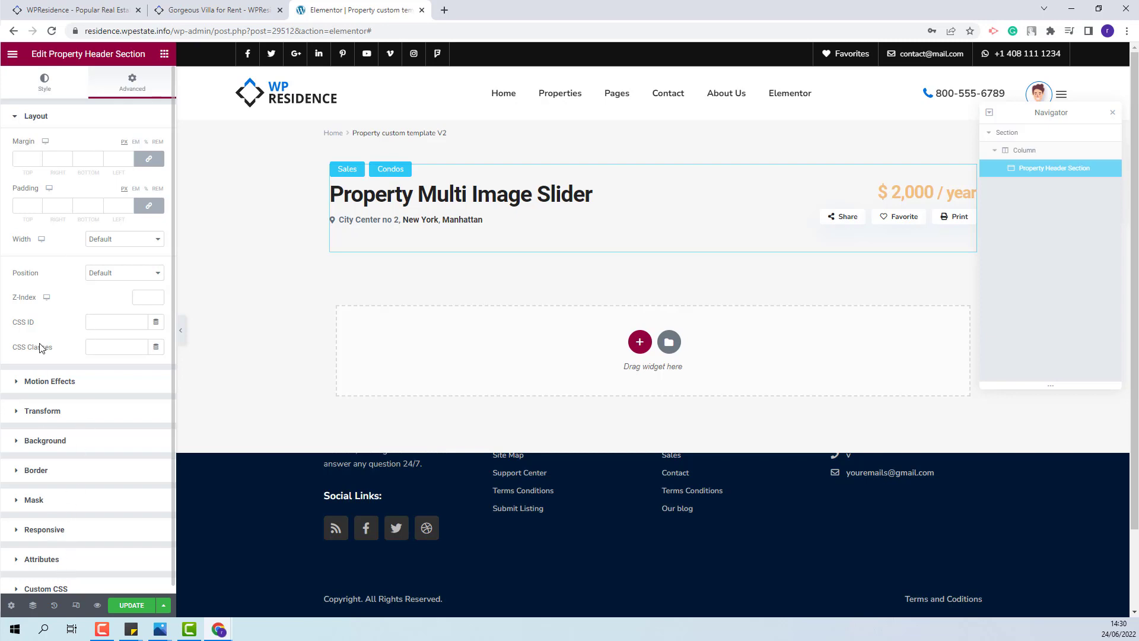
- Set the header's parent section to Full Width content and stretch it
left_click(1012, 135)
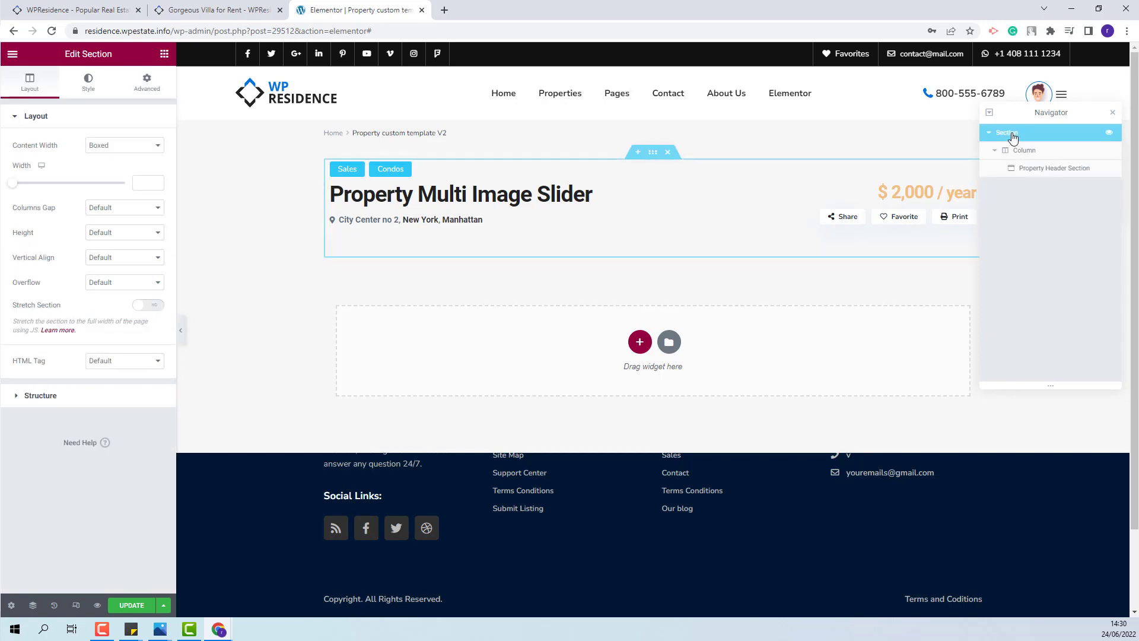
left_click(113, 151)
left_click(114, 168)
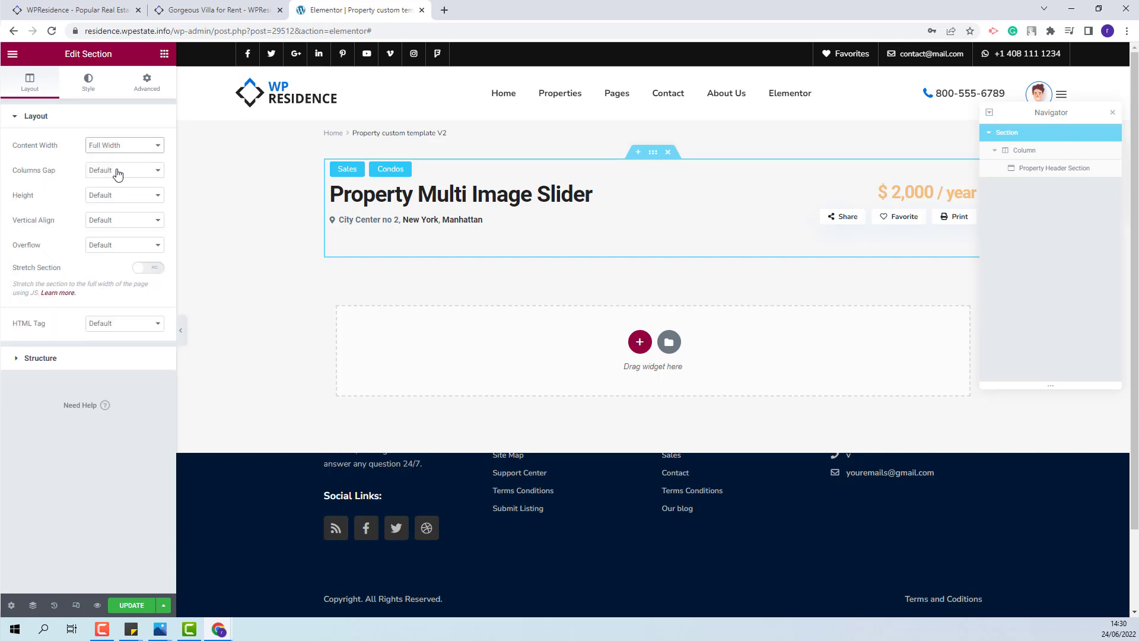
left_click(151, 272)
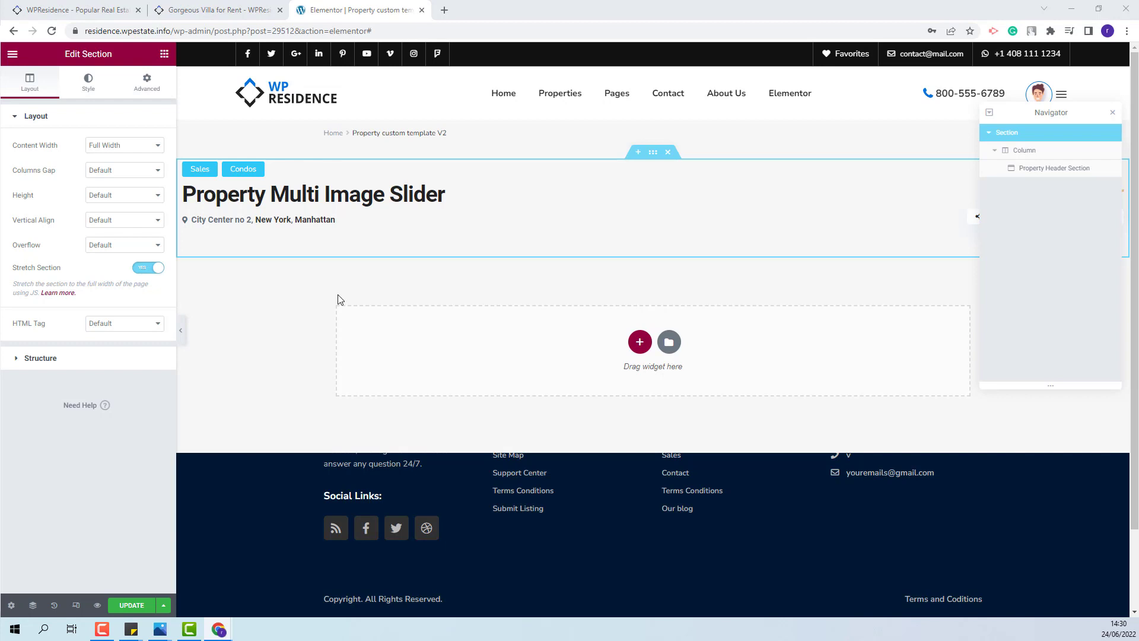
left_click(164, 54)
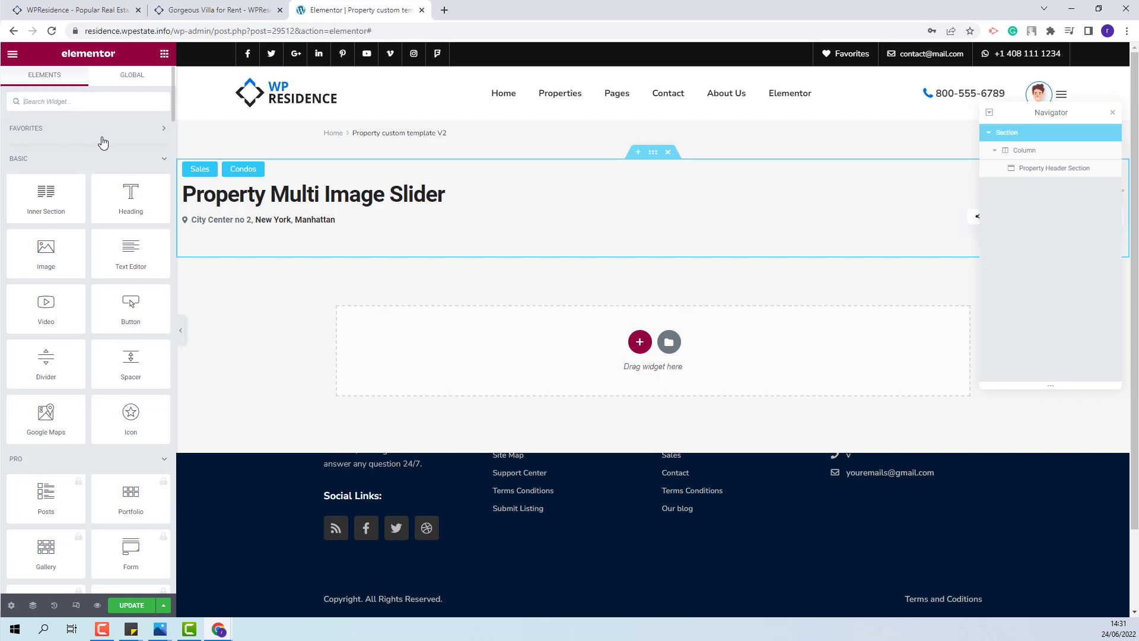
- Add a Property Masonary Gallery below the header with item height 600
type("gallery")
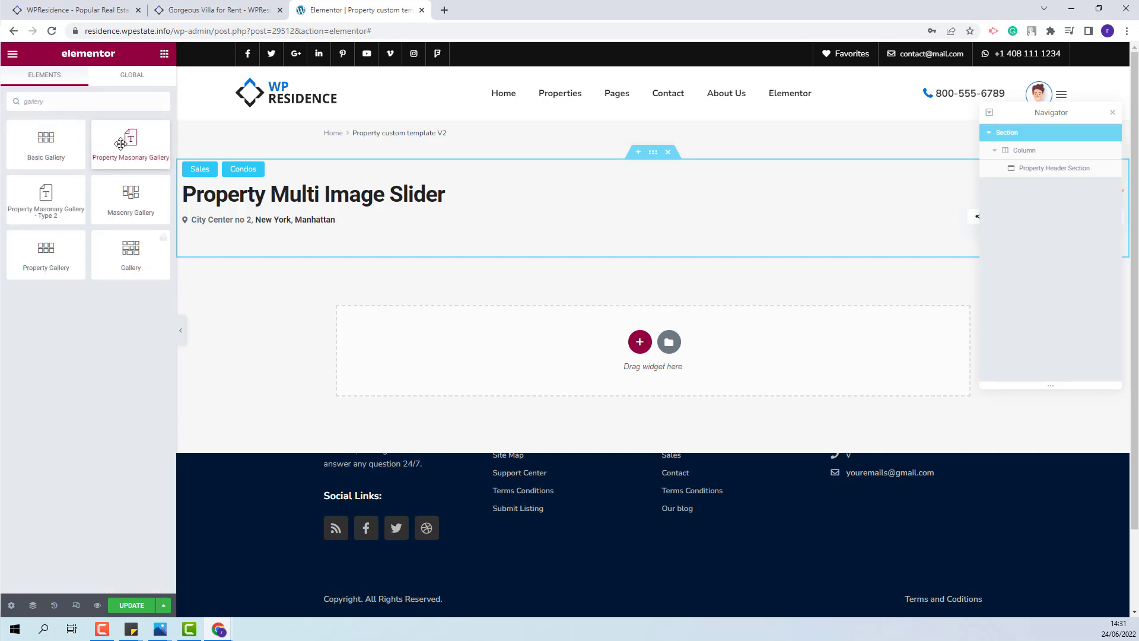
left_click_drag(120, 140, 293, 257)
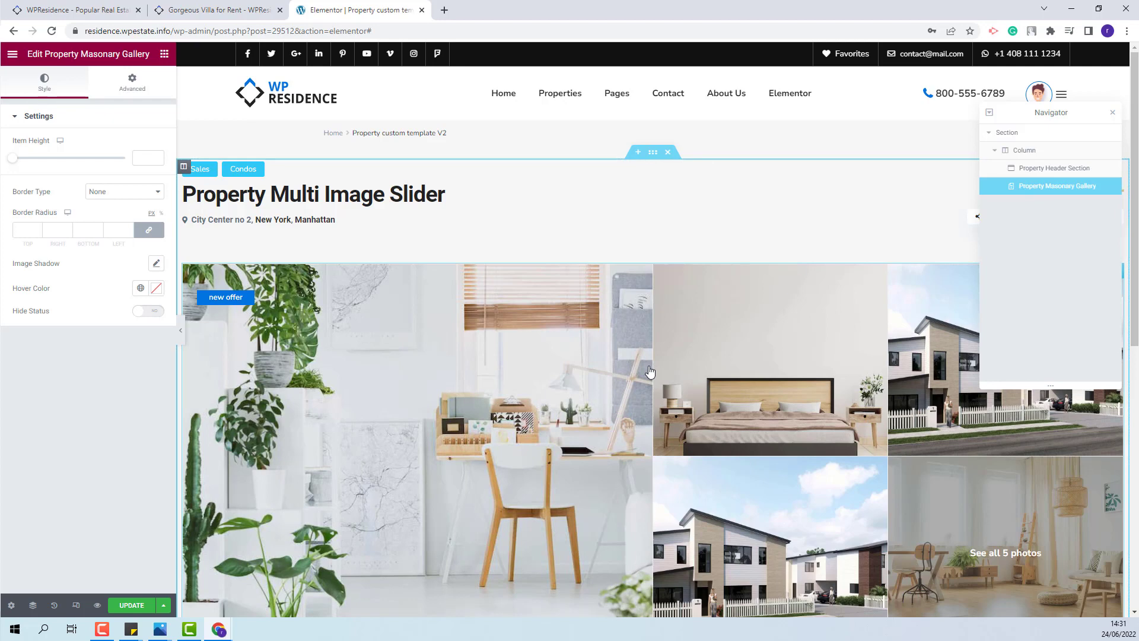
scroll(650, 372, "down", 1)
left_click(141, 158)
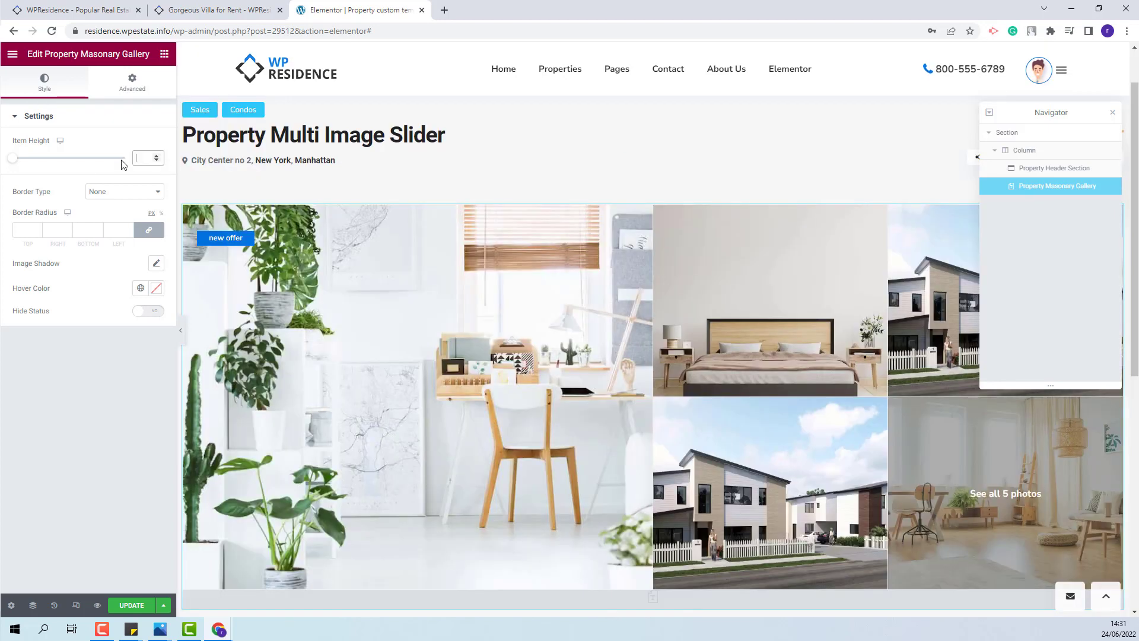
type("600")
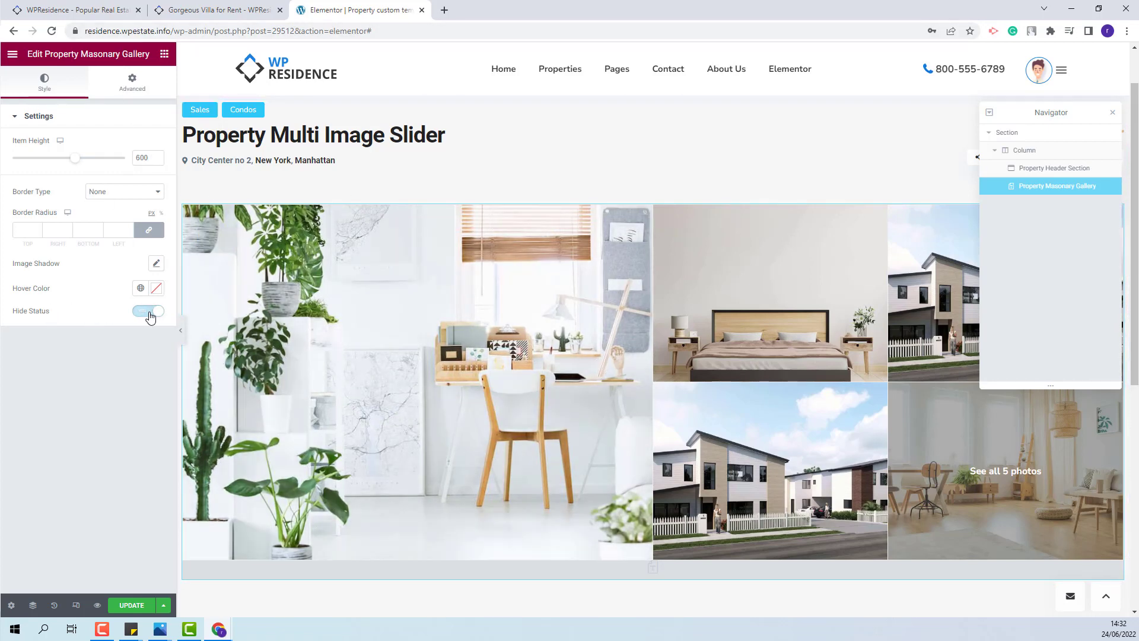
scroll(132, 363, "down", 2)
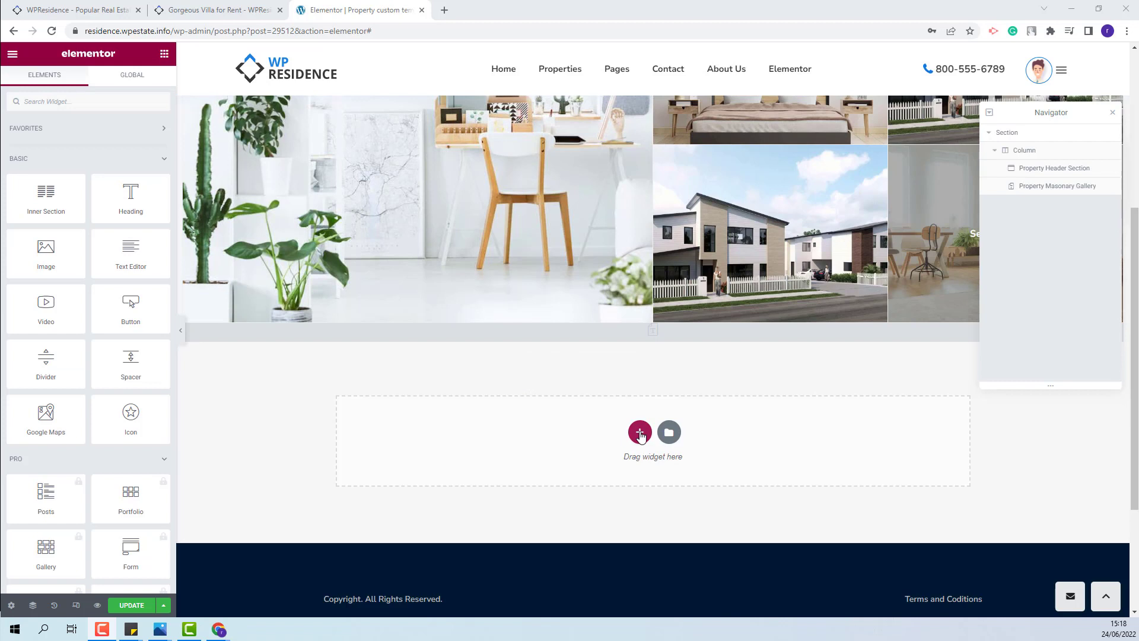
- Add a two-column section below the gallery, full width and stretched
left_click(640, 433)
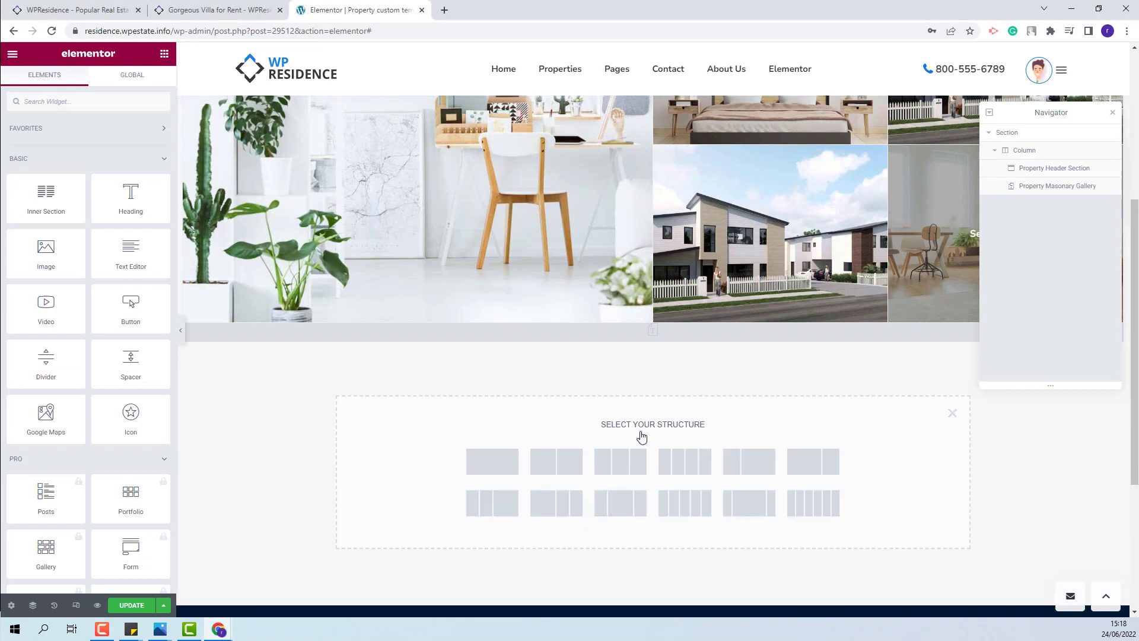
left_click(575, 469)
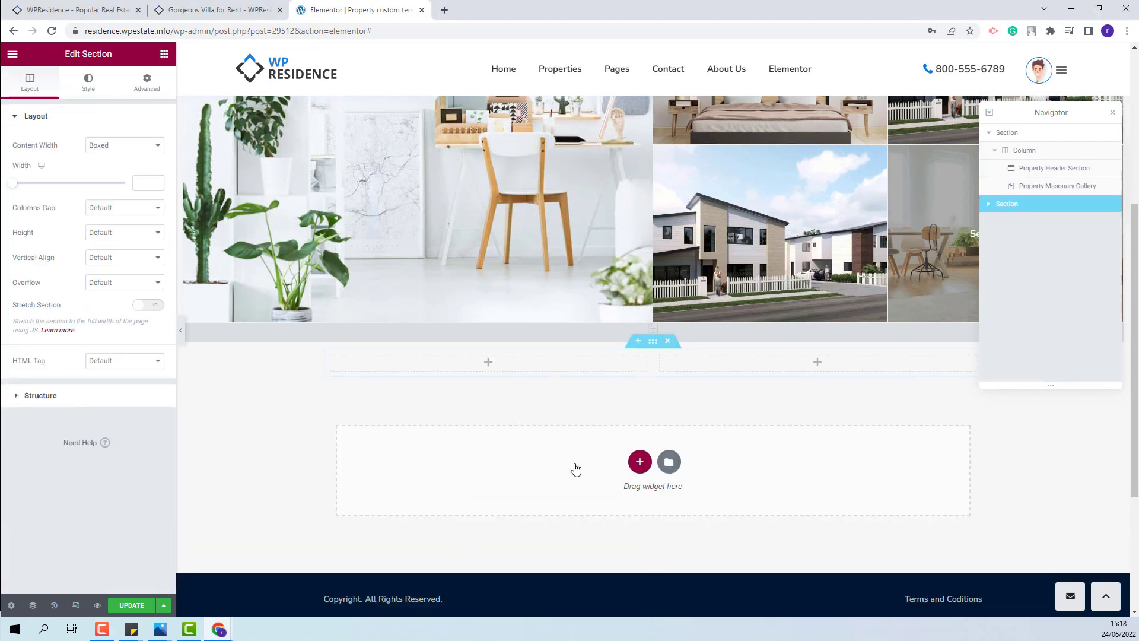
left_click(115, 148)
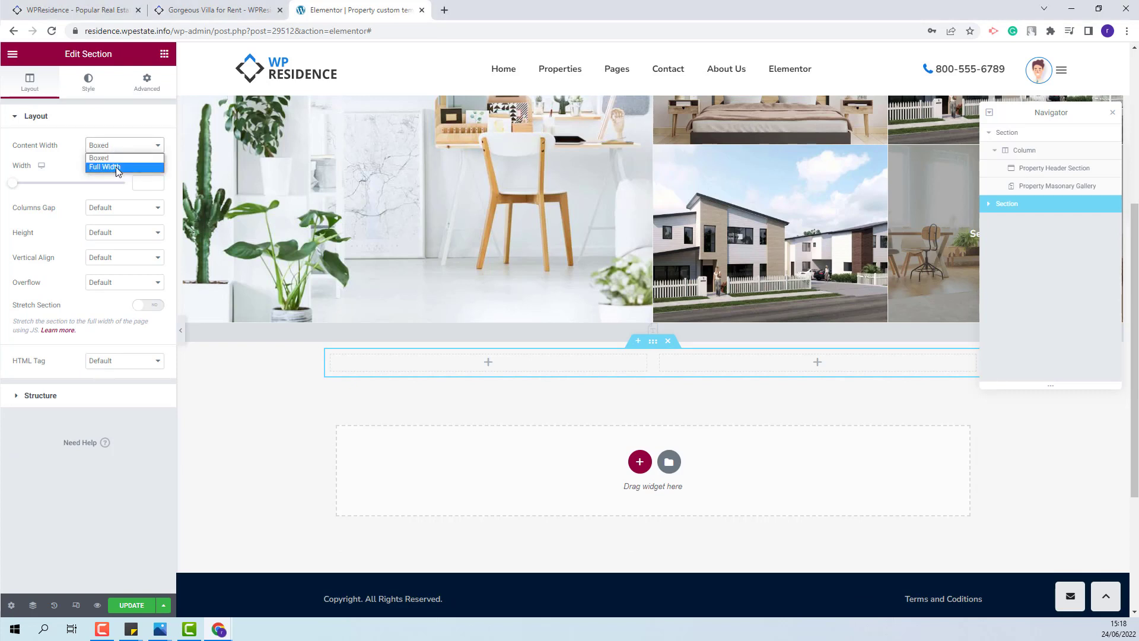
left_click(115, 168)
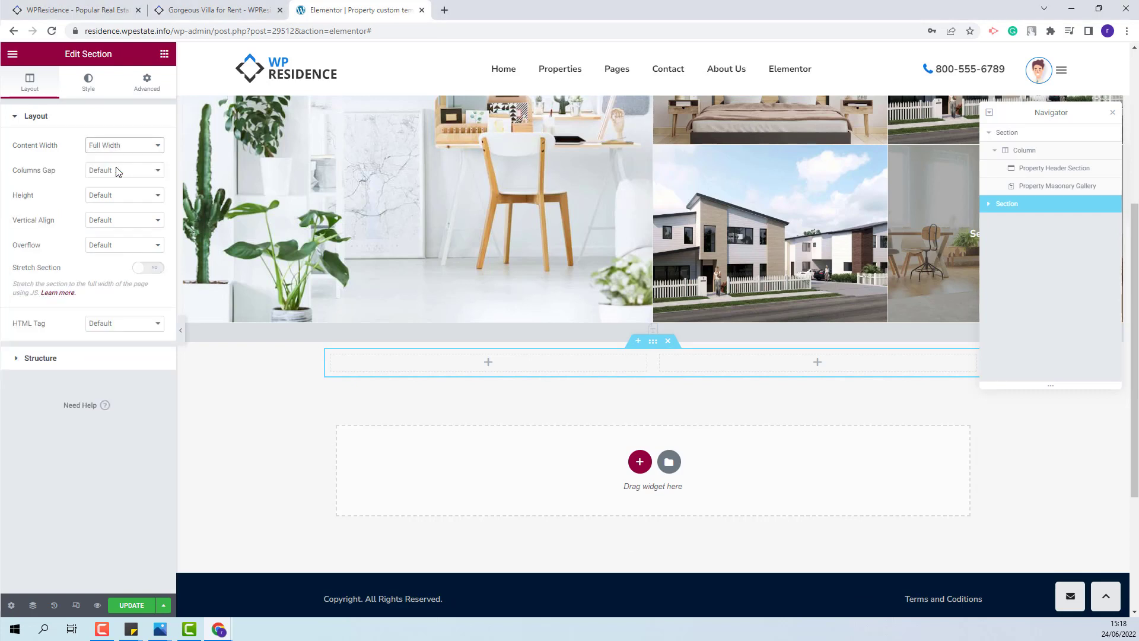
left_click(147, 269)
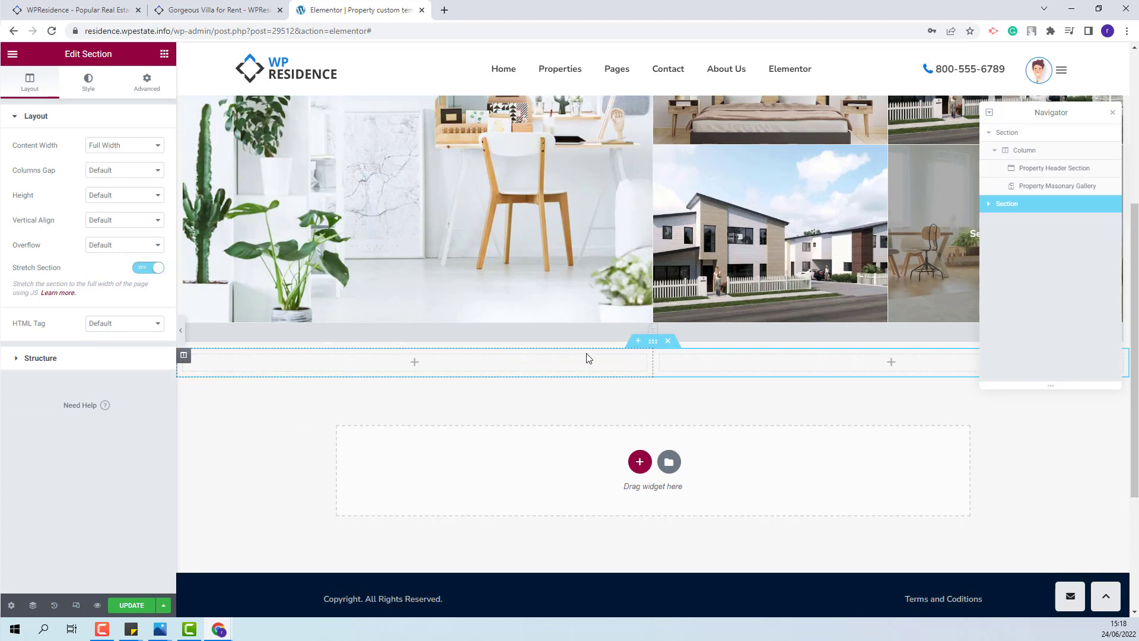
- Select the 70% first column and search the widgets for the overview section
left_click(535, 365)
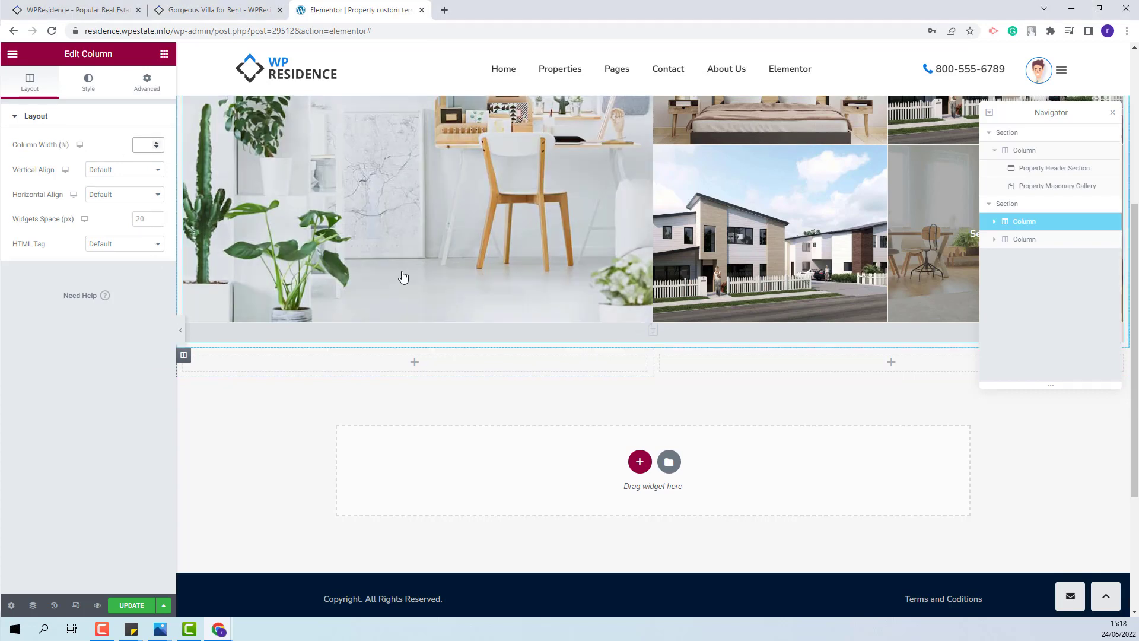
left_click(163, 53)
left_click(78, 102)
- Add a Property Page Overview Section to the first column, hiding its title and Updated On
type("overv")
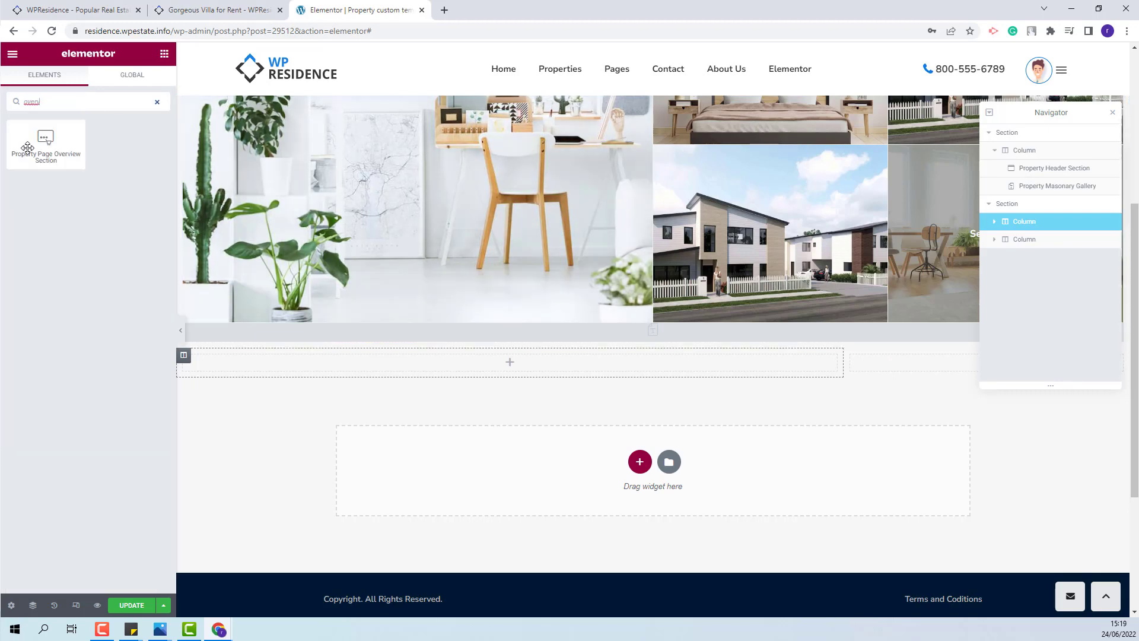
left_click_drag(28, 147, 386, 369)
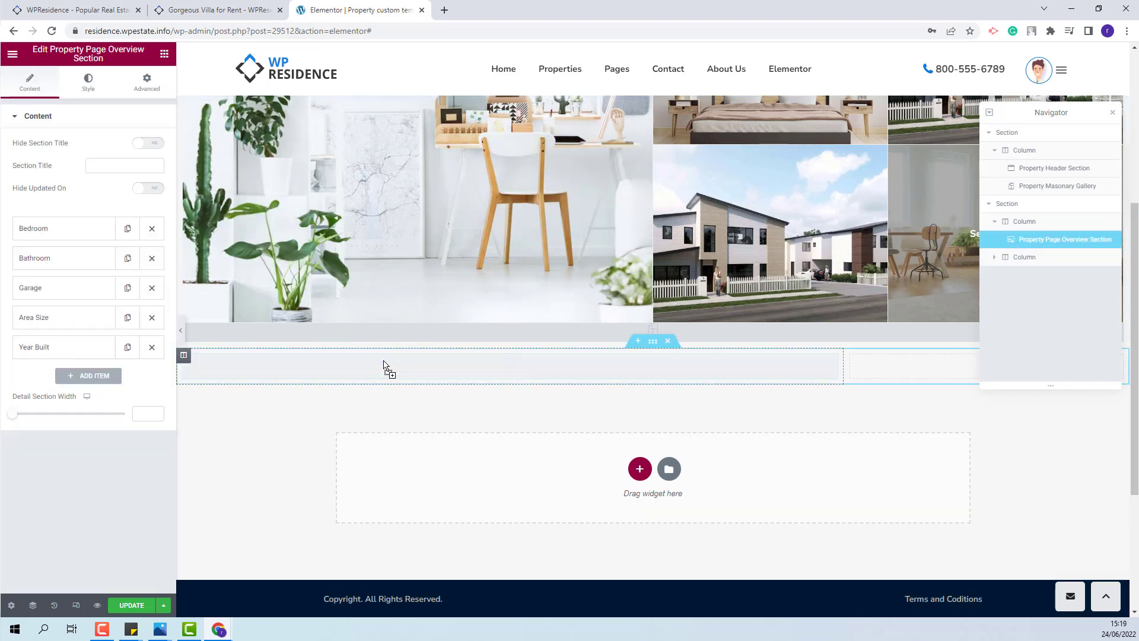
left_click(149, 145)
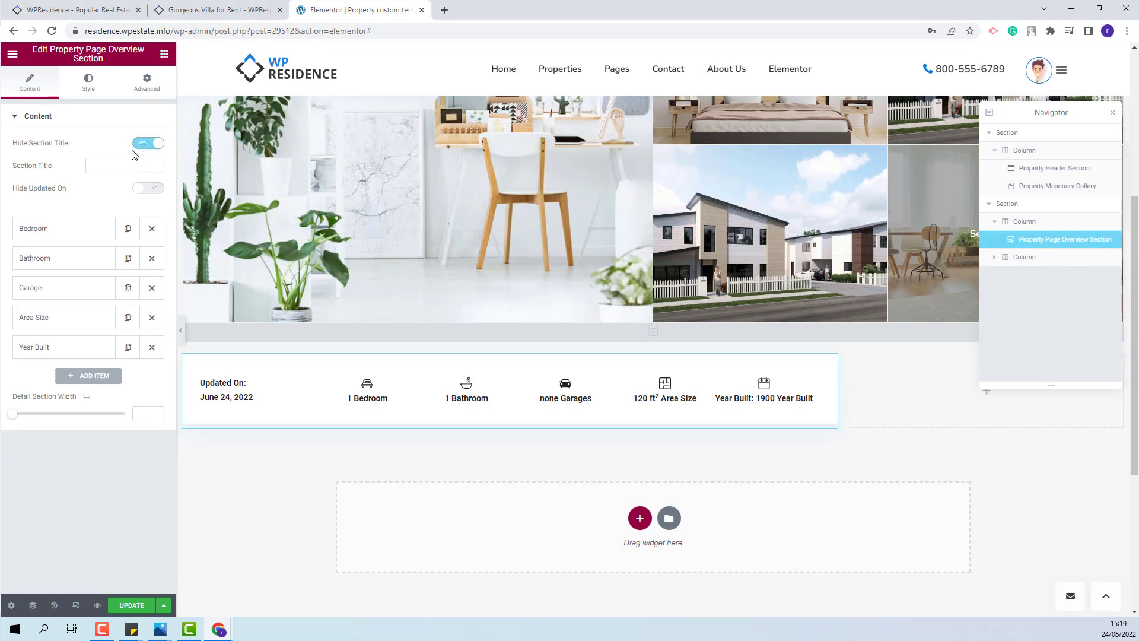
left_click(153, 188)
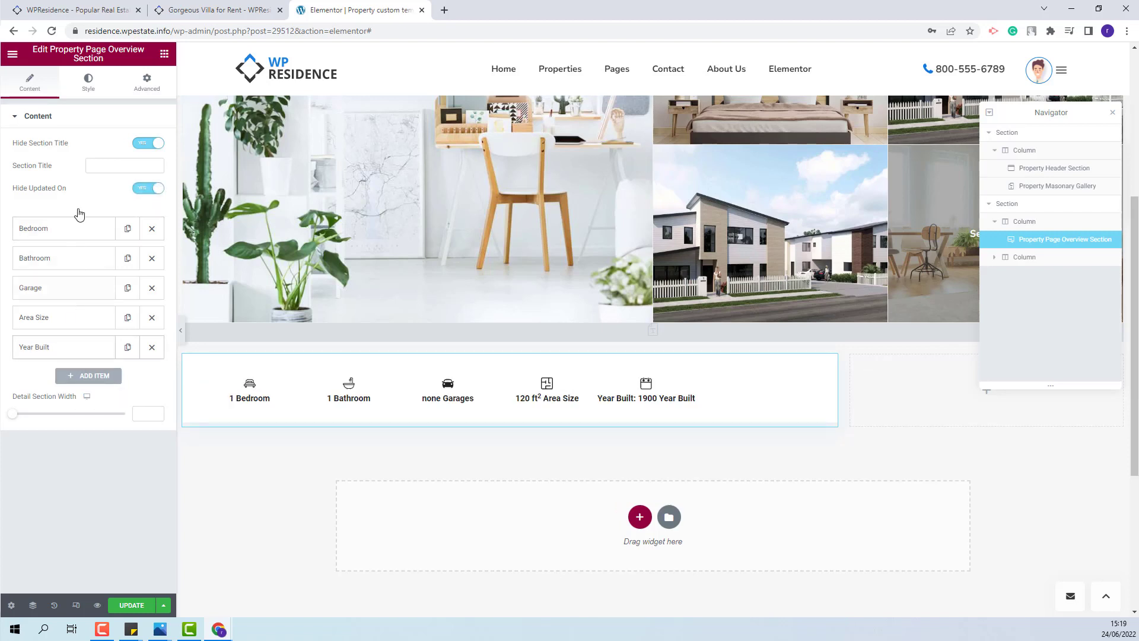
- Rename the Bedroom item's labels to Dormitorio and Dormitorios
left_click(71, 237)
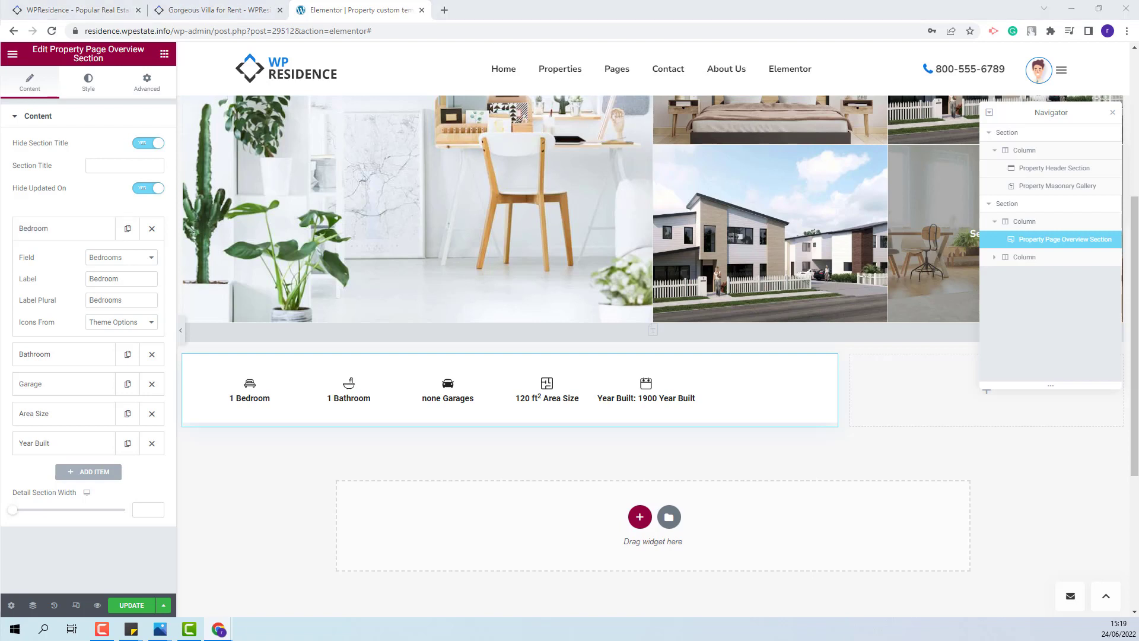
double_click(154, 277)
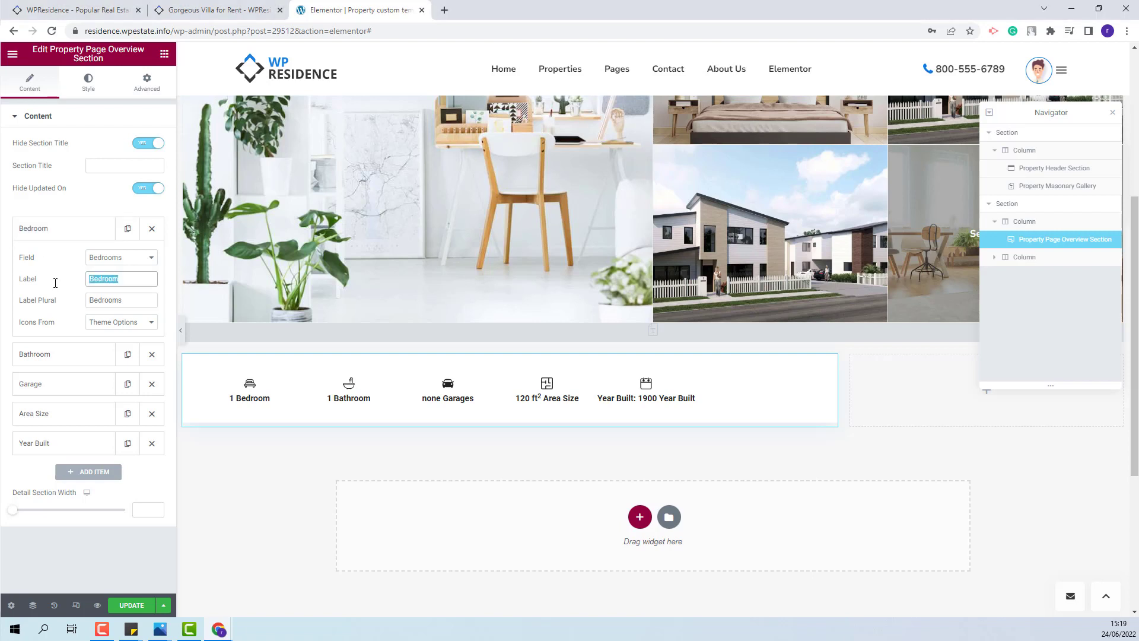
type("Dormitorio")
key("Tab")
type("Dormitorio")
type("s")
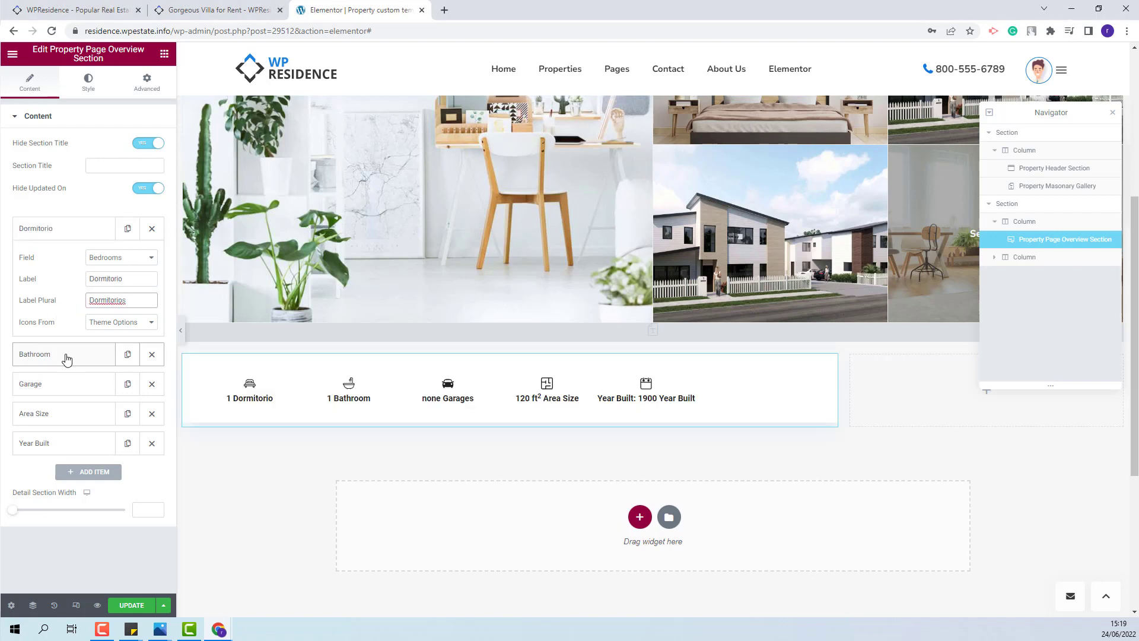
- Change the Garage item to show Property Size labelled 'Size'
left_click(67, 356)
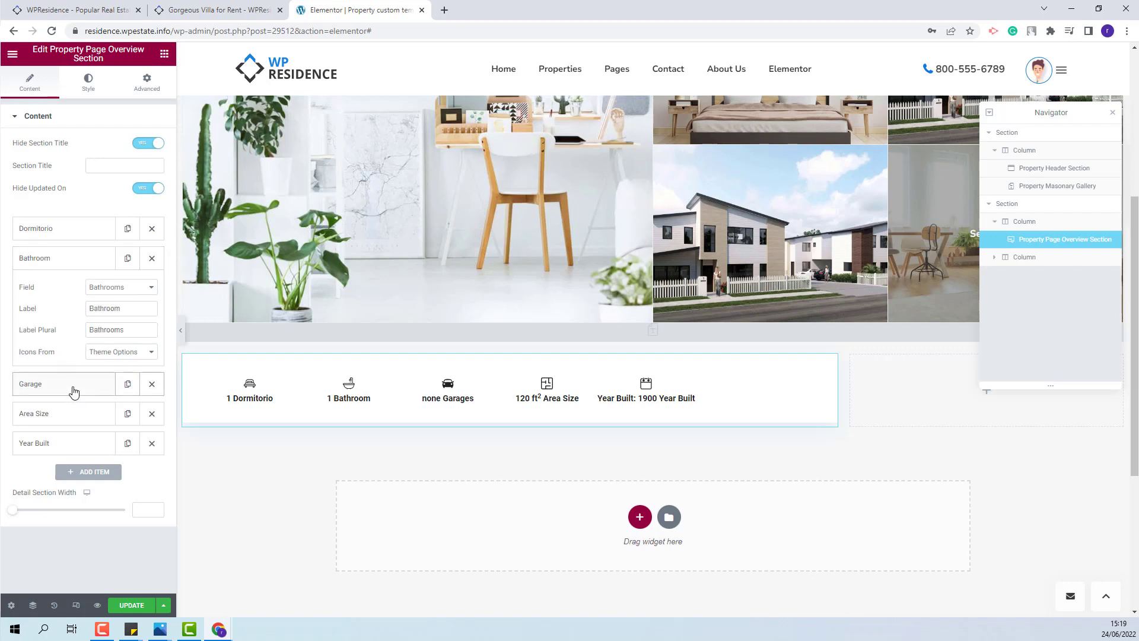
left_click(74, 384)
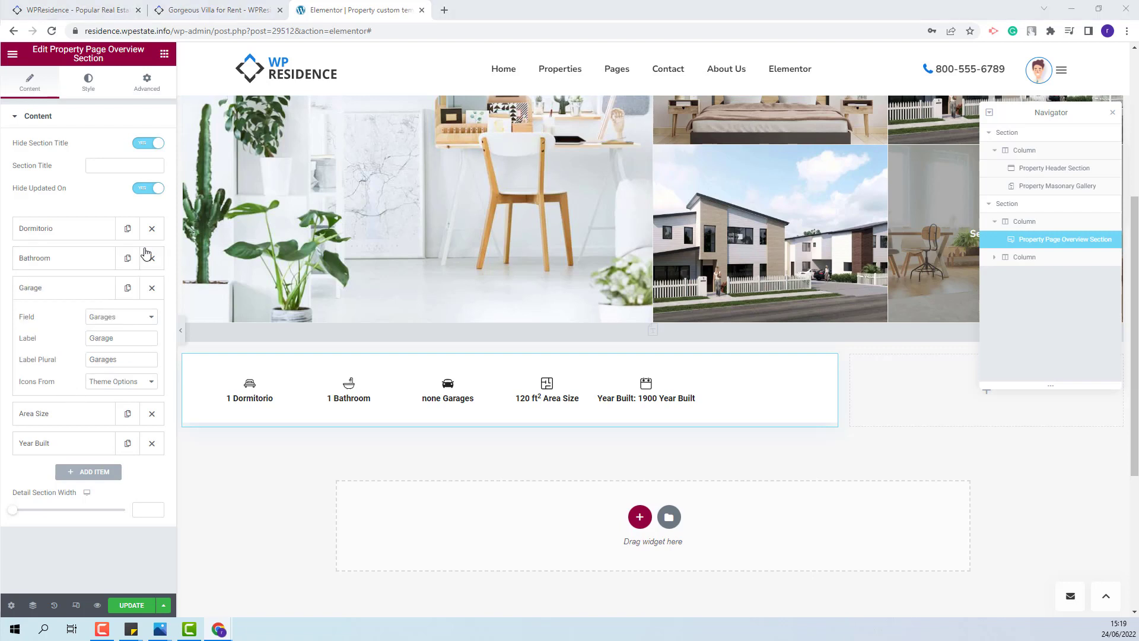
left_click(126, 317)
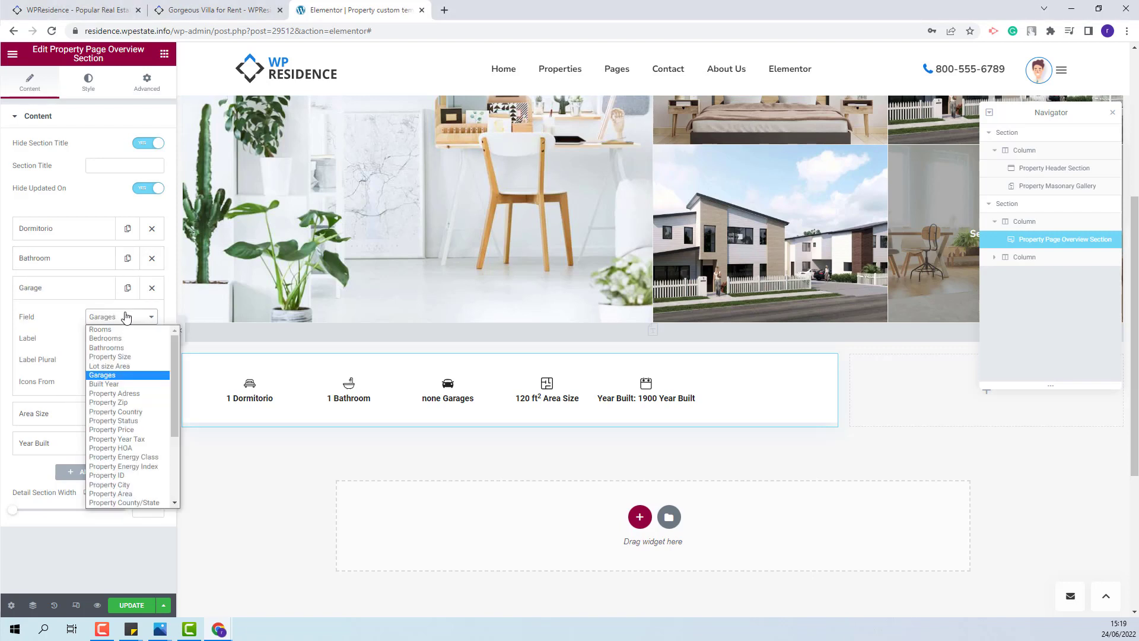
left_click(110, 357)
left_click_drag(122, 338, 2, 339)
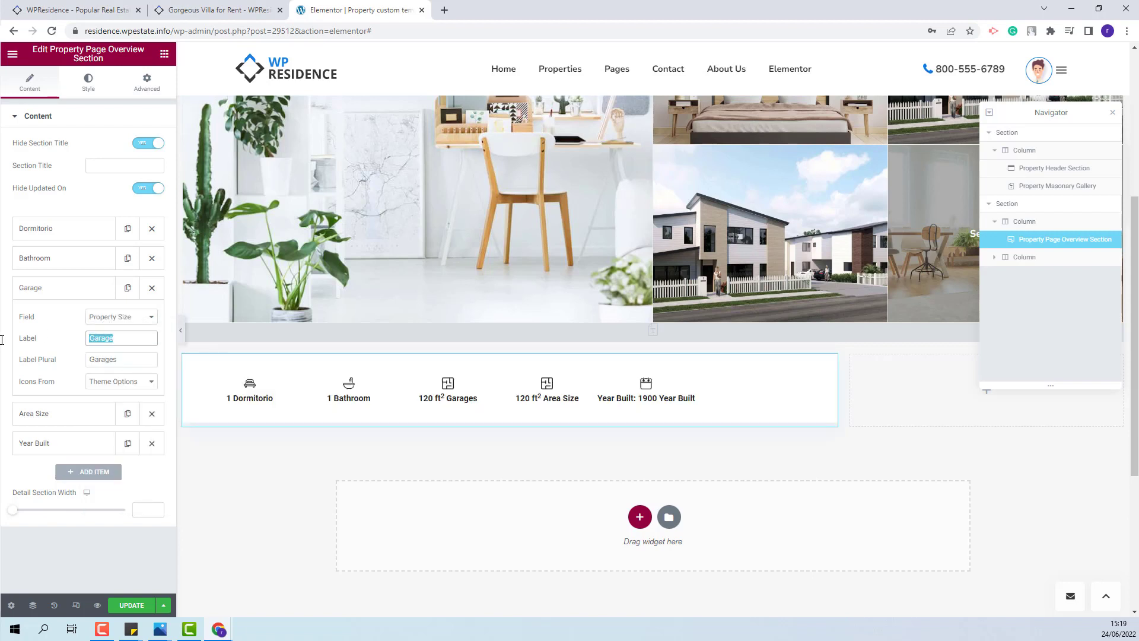
type("Size")
key("Tab")
type("Size")
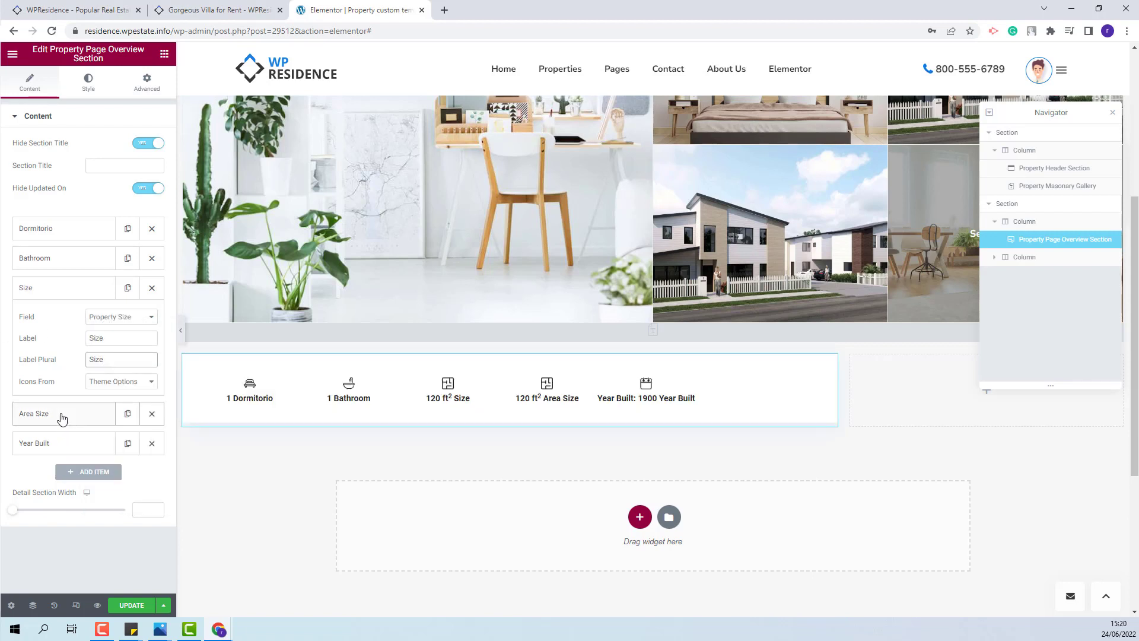
- Turn Area Size into an unlabelled Property Category with a building icon, and remove Year Built
left_click(62, 419)
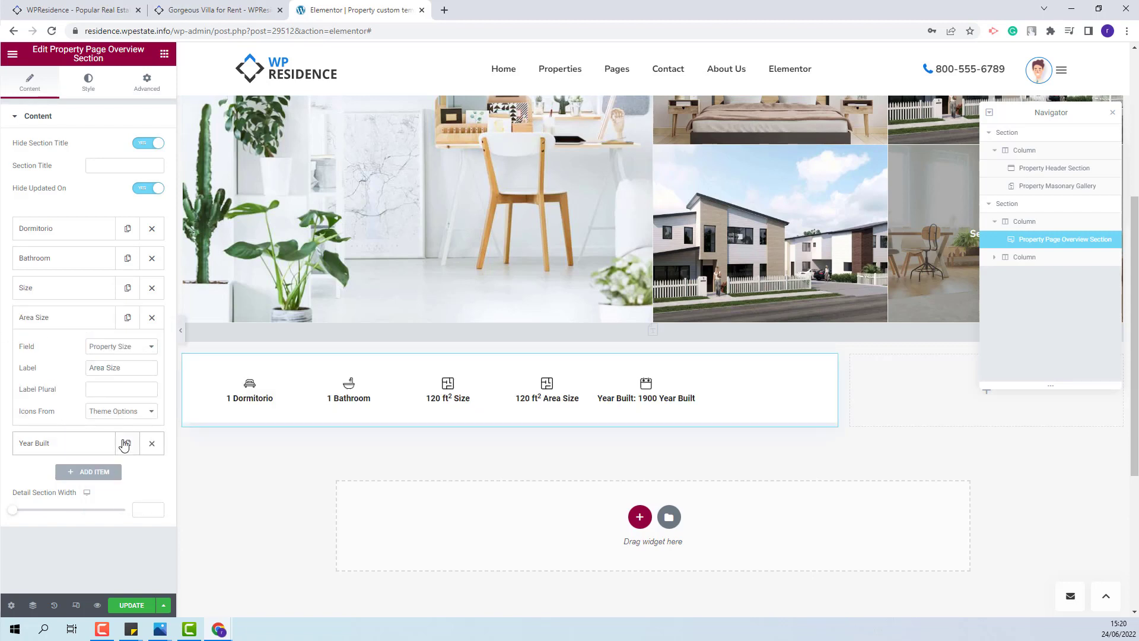
left_click(131, 349)
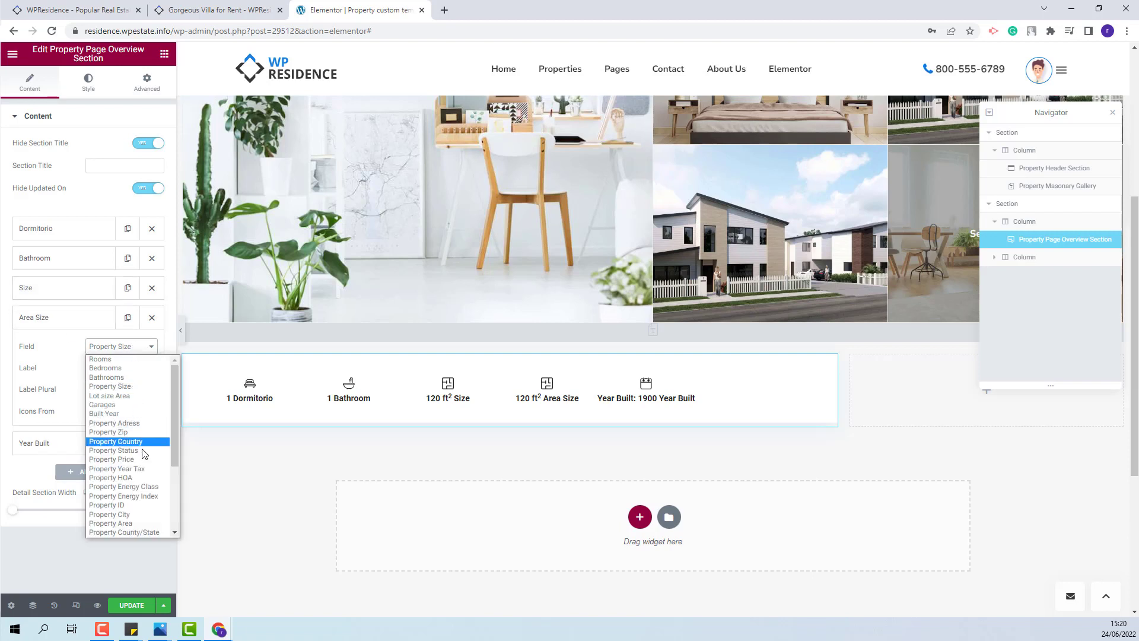
left_click(119, 470)
left_click_drag(122, 368, 50, 374)
key("BackSpace")
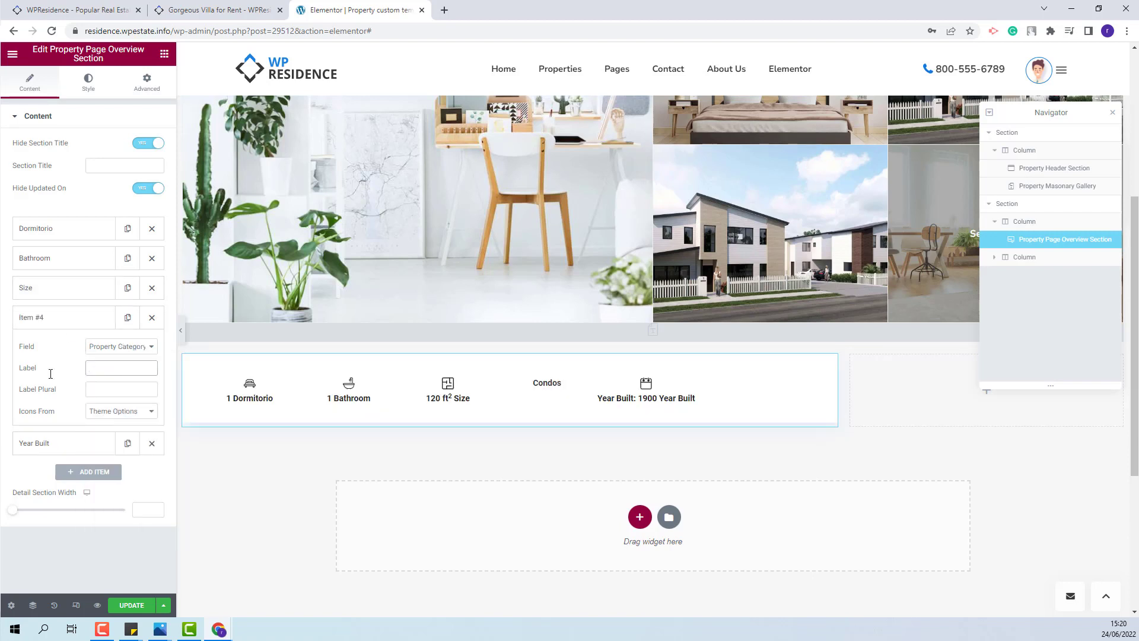
left_click(122, 411)
left_click(127, 433)
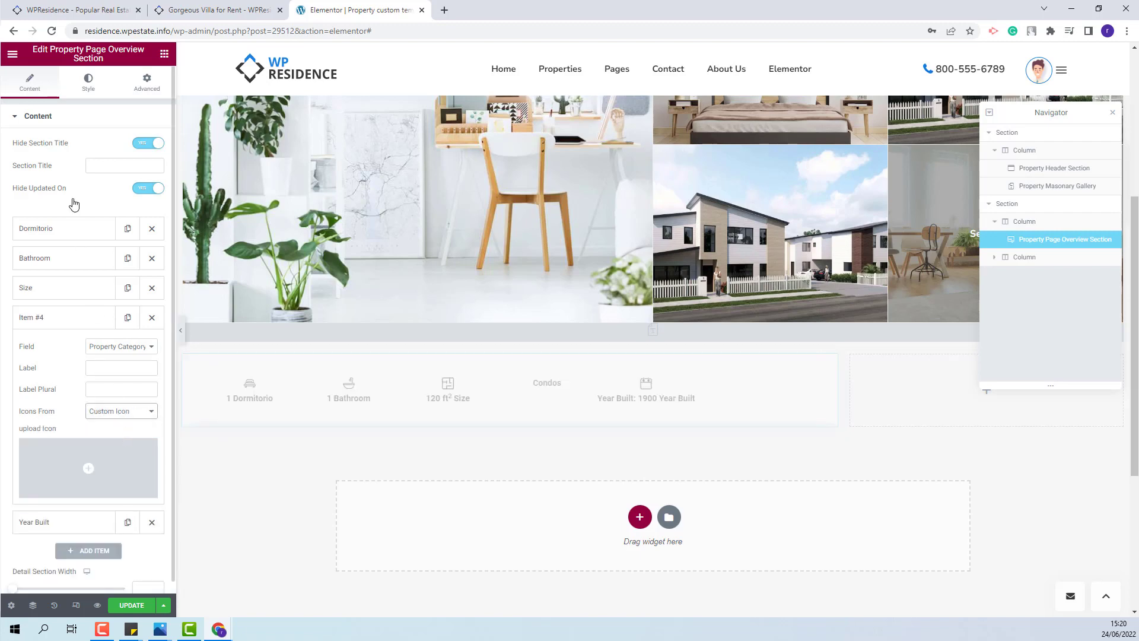
mouse_move(128, 497)
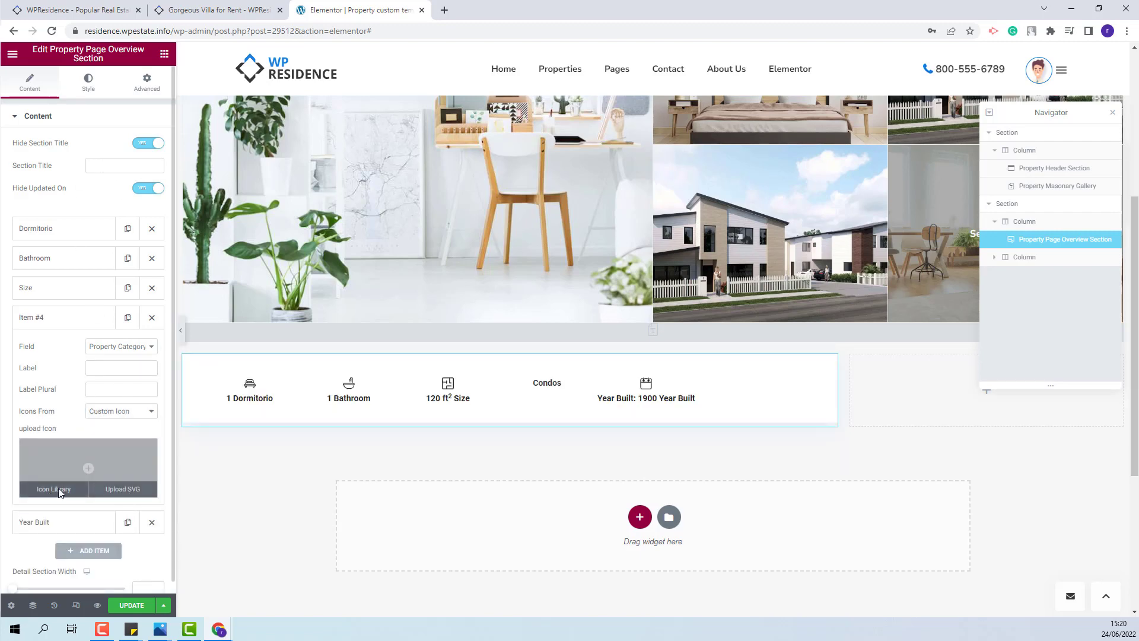
left_click(88, 488)
double_click(610, 319)
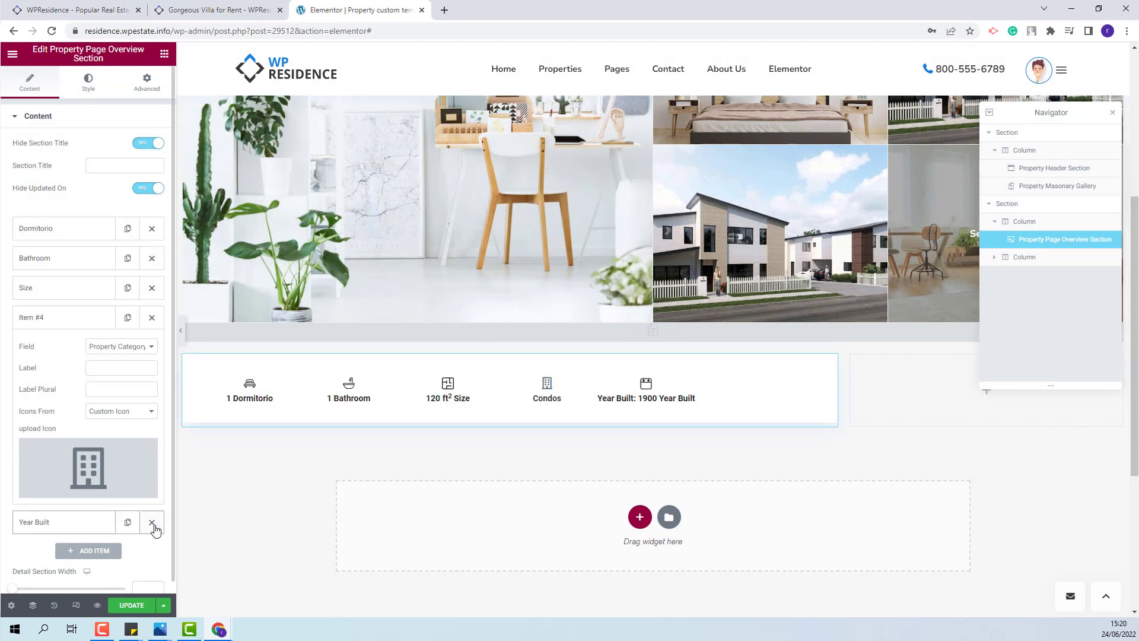
left_click(152, 522)
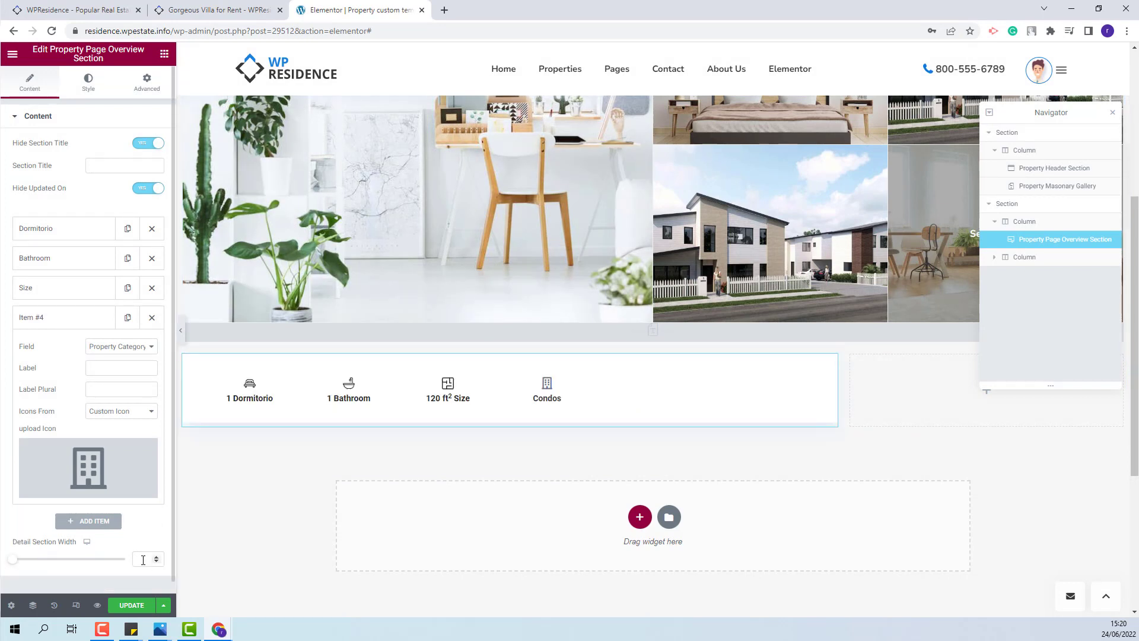
left_click(143, 559)
- Set the detail section width to 130 and the top content padding to 15
type("130")
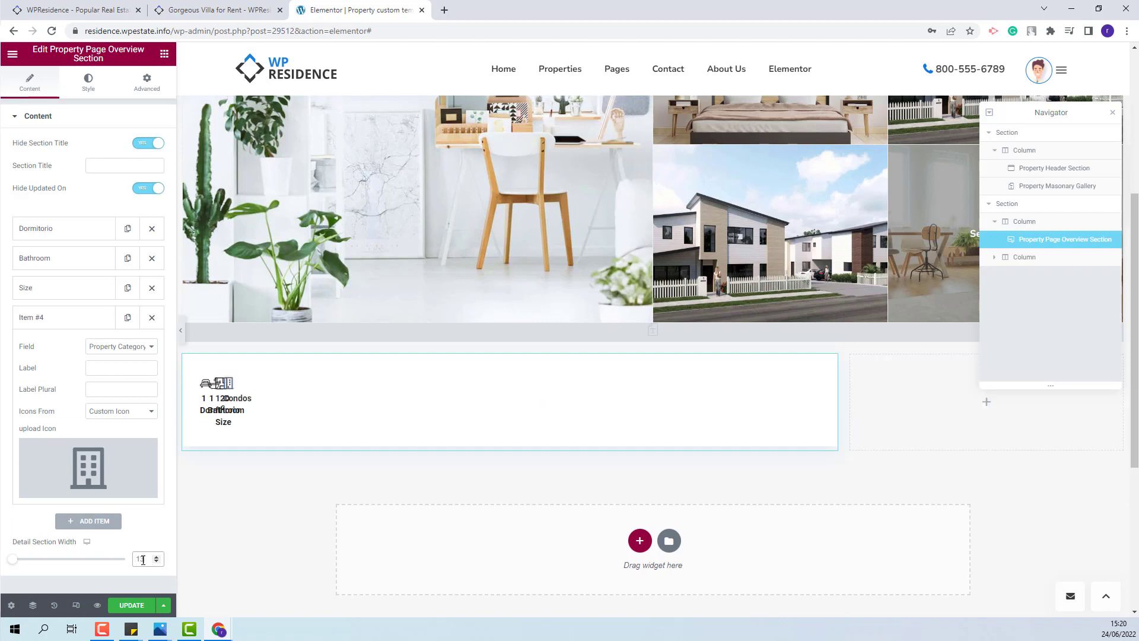
left_click(89, 93)
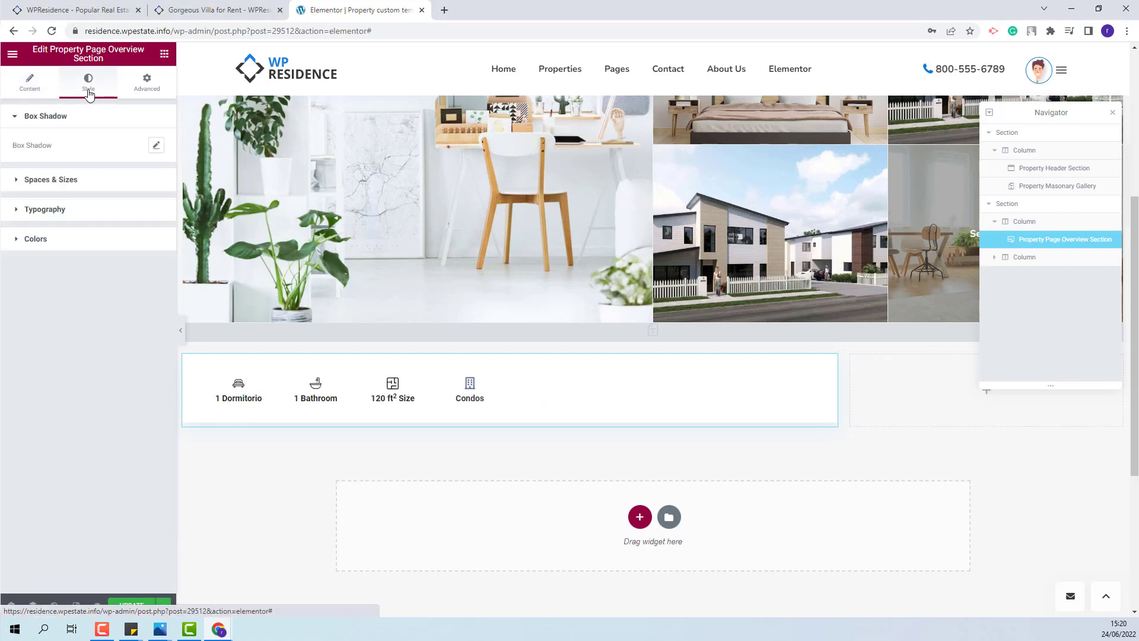
left_click(157, 145)
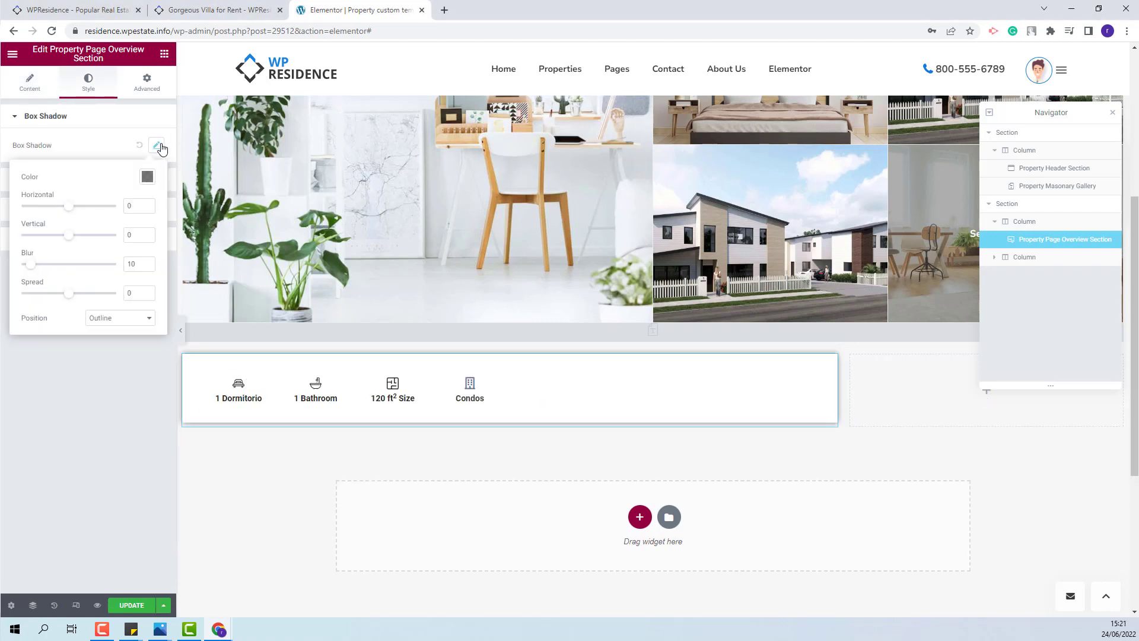
left_click(147, 176)
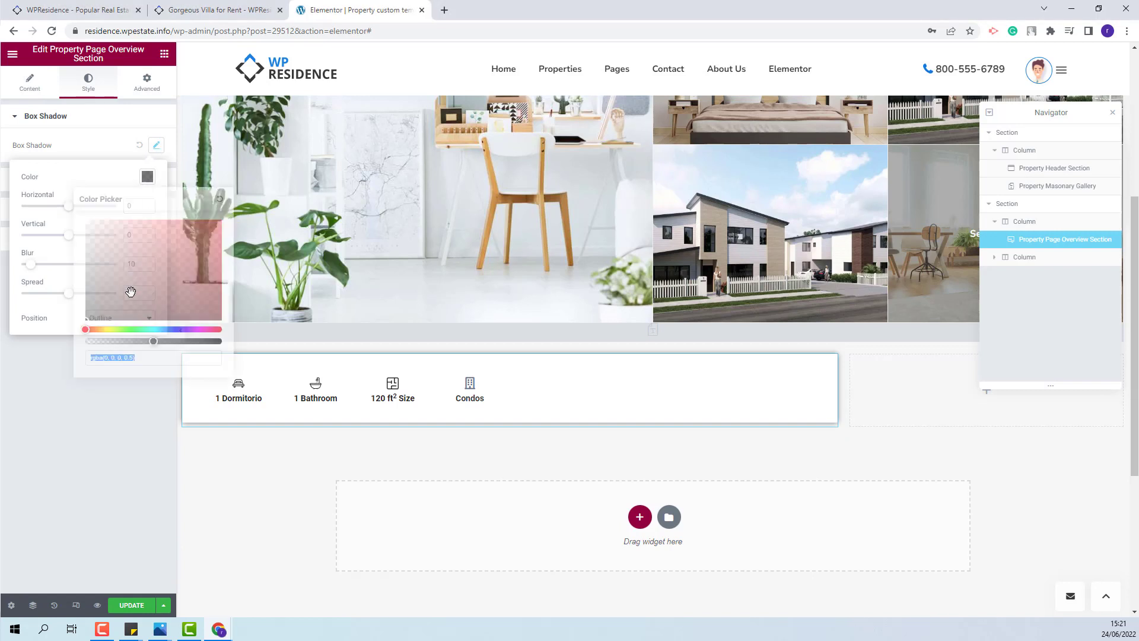
left_click(33, 365)
left_click(58, 181)
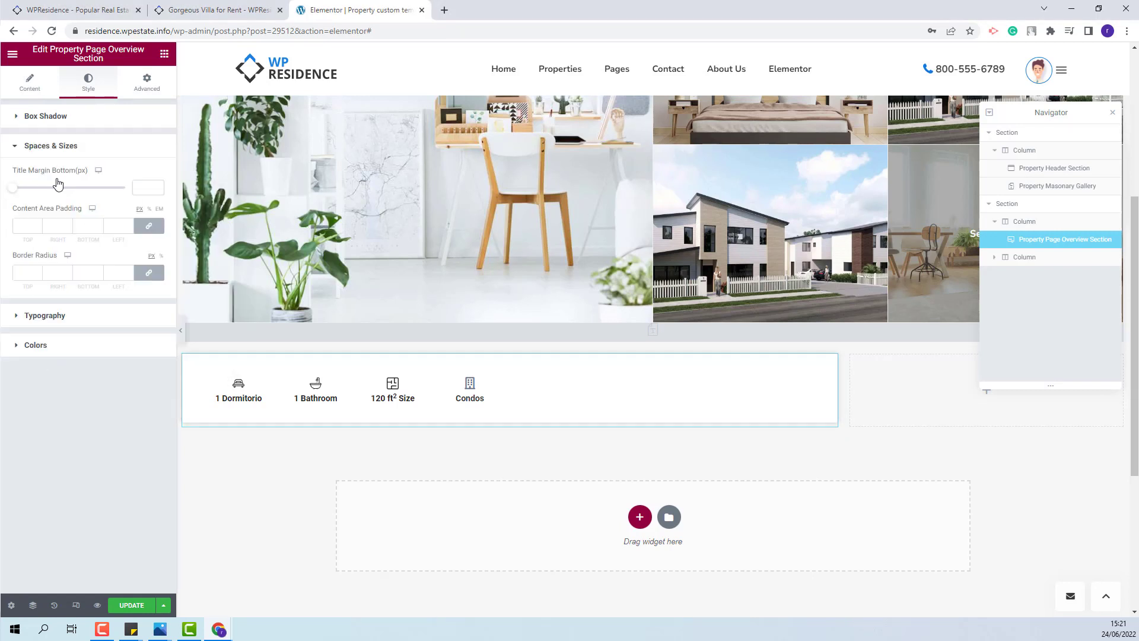
left_click(23, 225)
type("15")
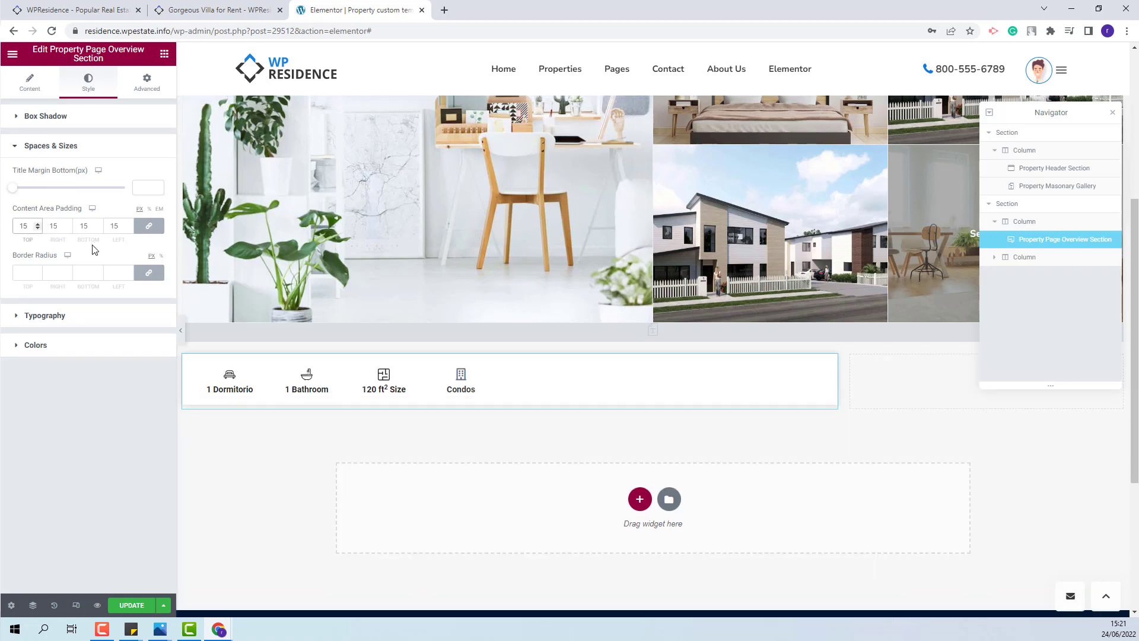
left_click(38, 274)
- Set the Property Title font weight to 600
left_click(89, 316)
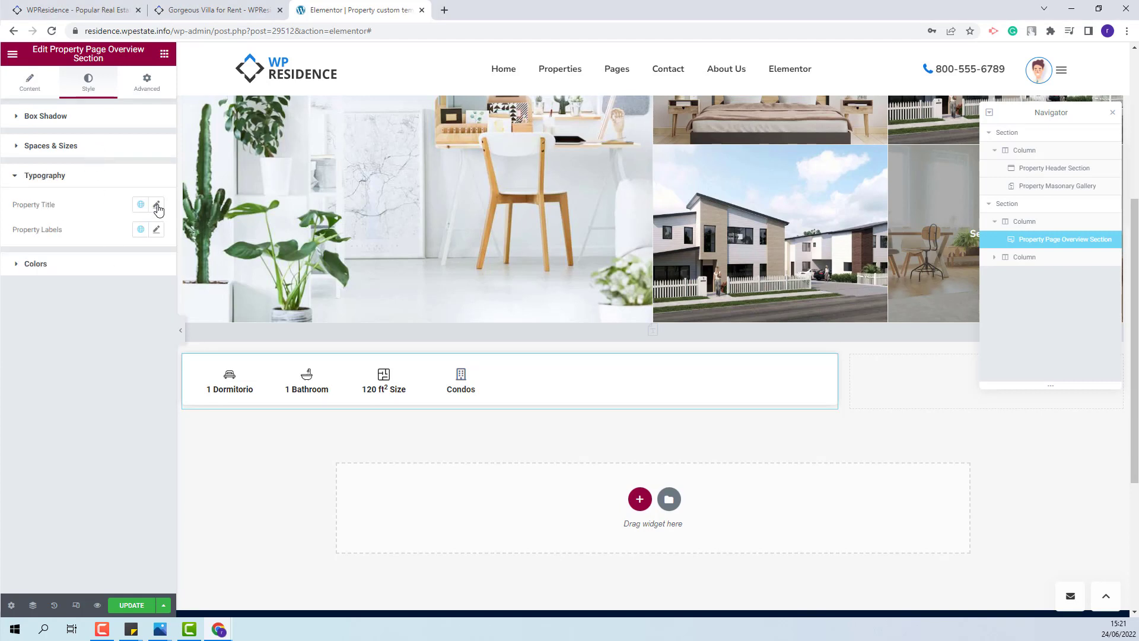
left_click(158, 205)
left_click(118, 260)
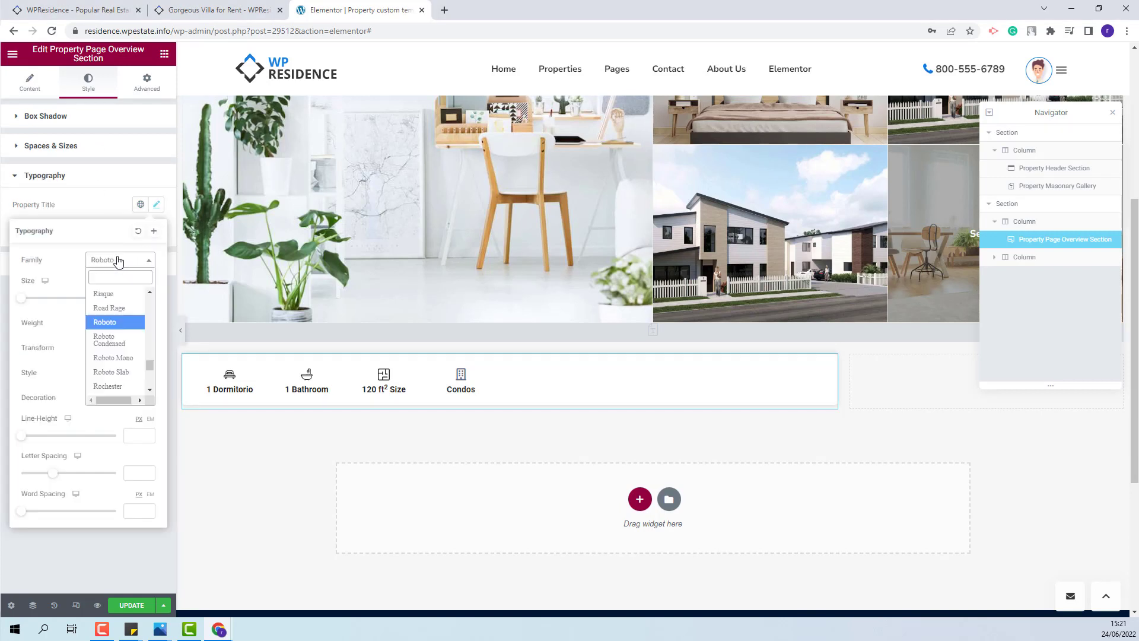
left_click(98, 323)
left_click(108, 393)
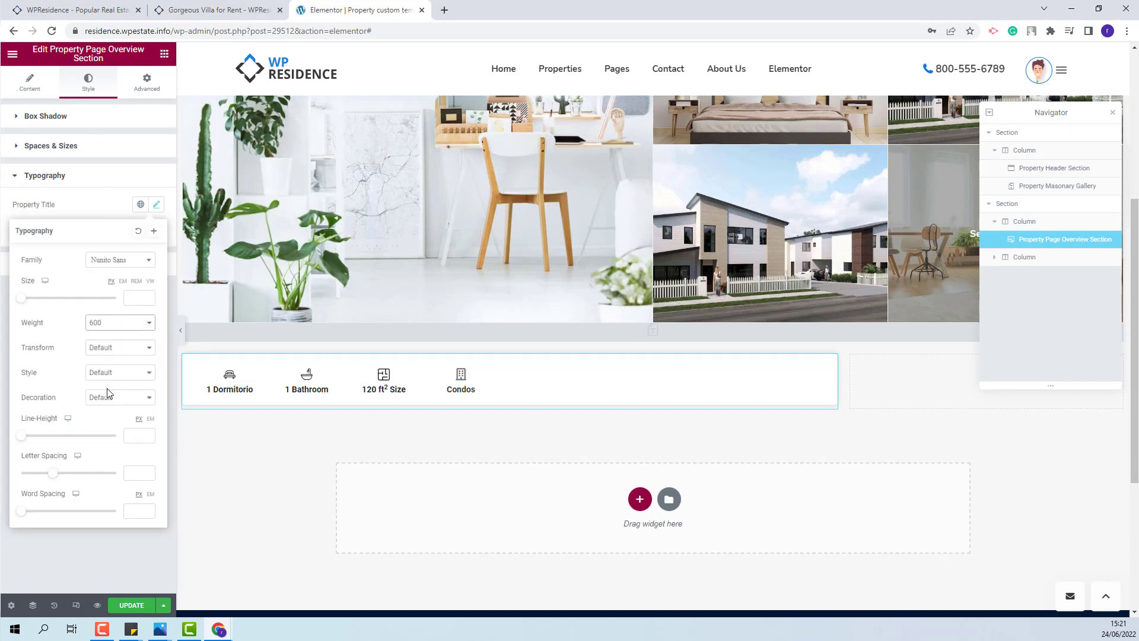
left_click(156, 204)
left_click(156, 231)
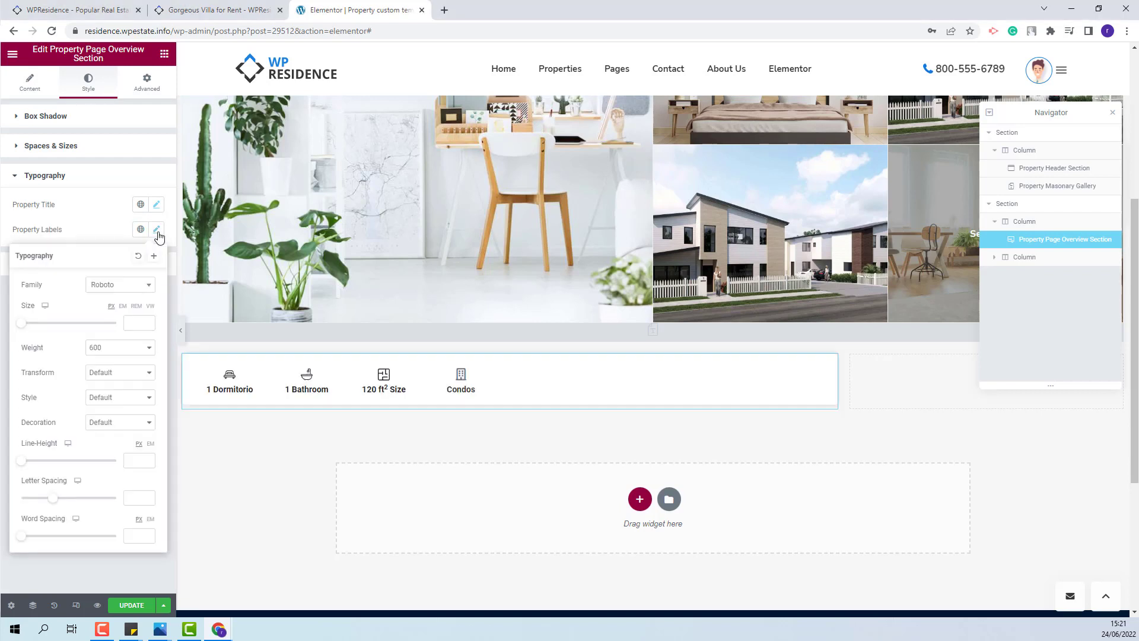
left_click(91, 237)
- Give the overview a white background and #020101 text colour
left_click(31, 263)
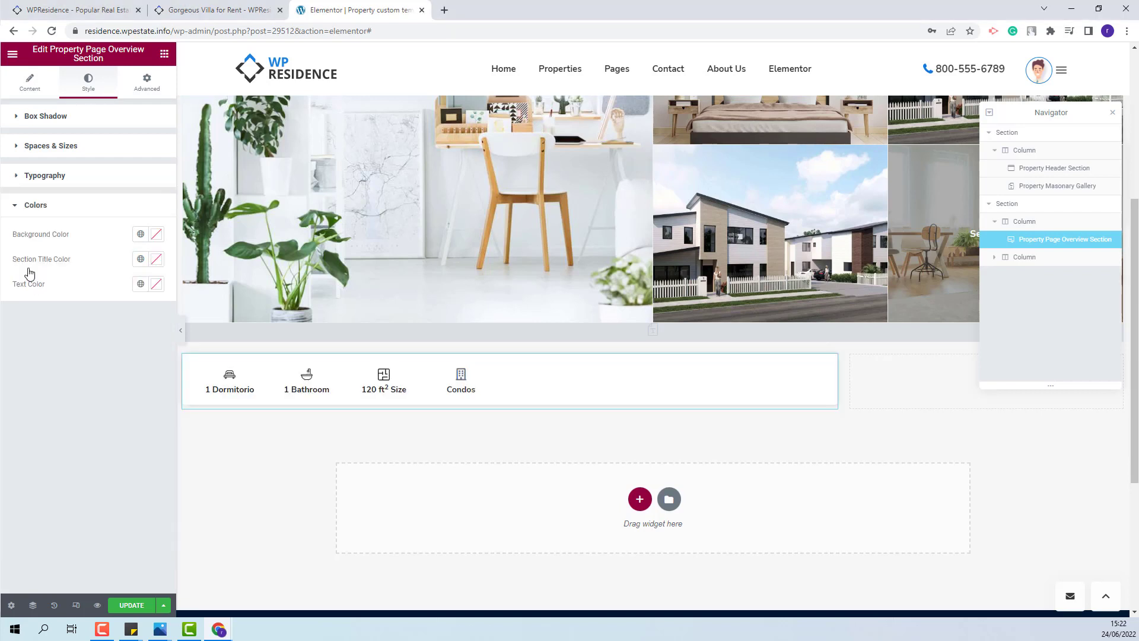
left_click(156, 233)
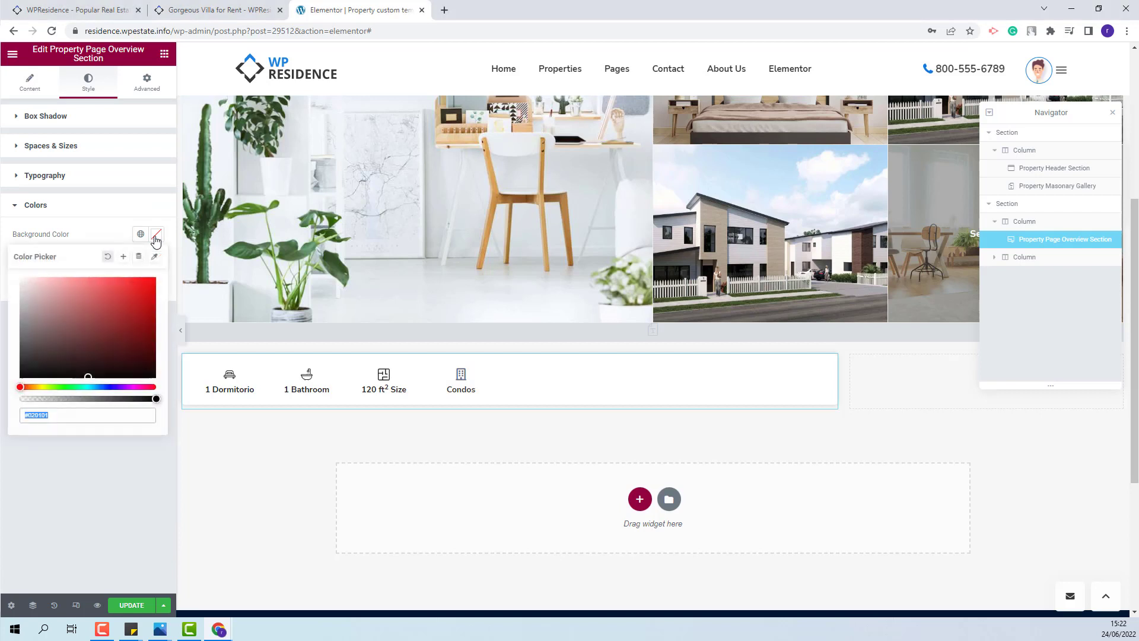
type("#FFFFFF")
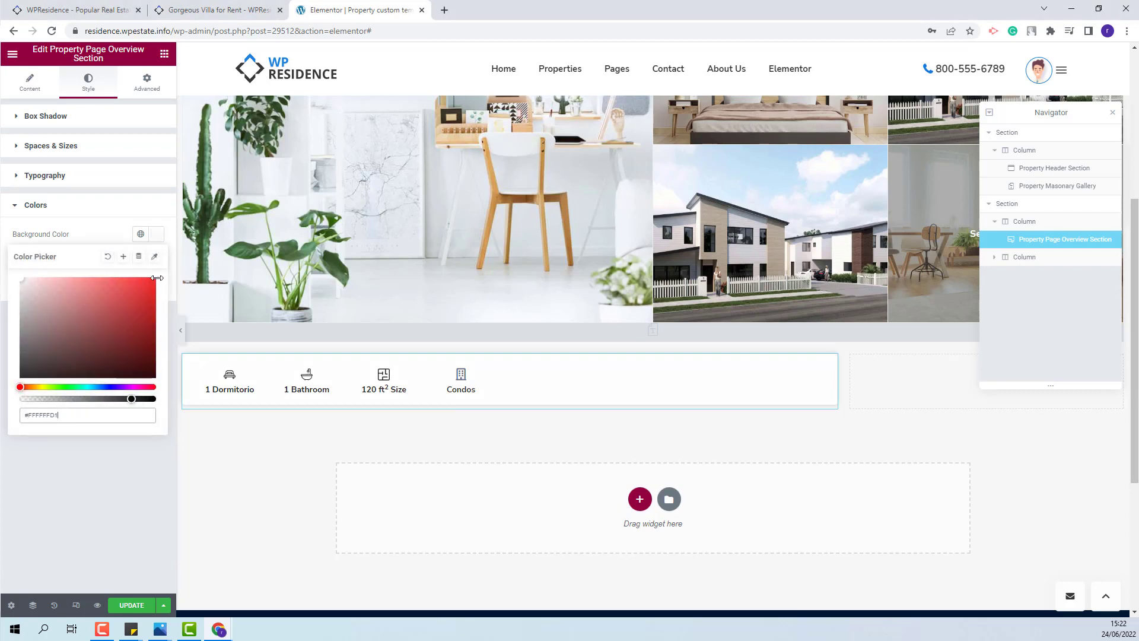
left_click(95, 221)
left_click(156, 283)
left_click(76, 465)
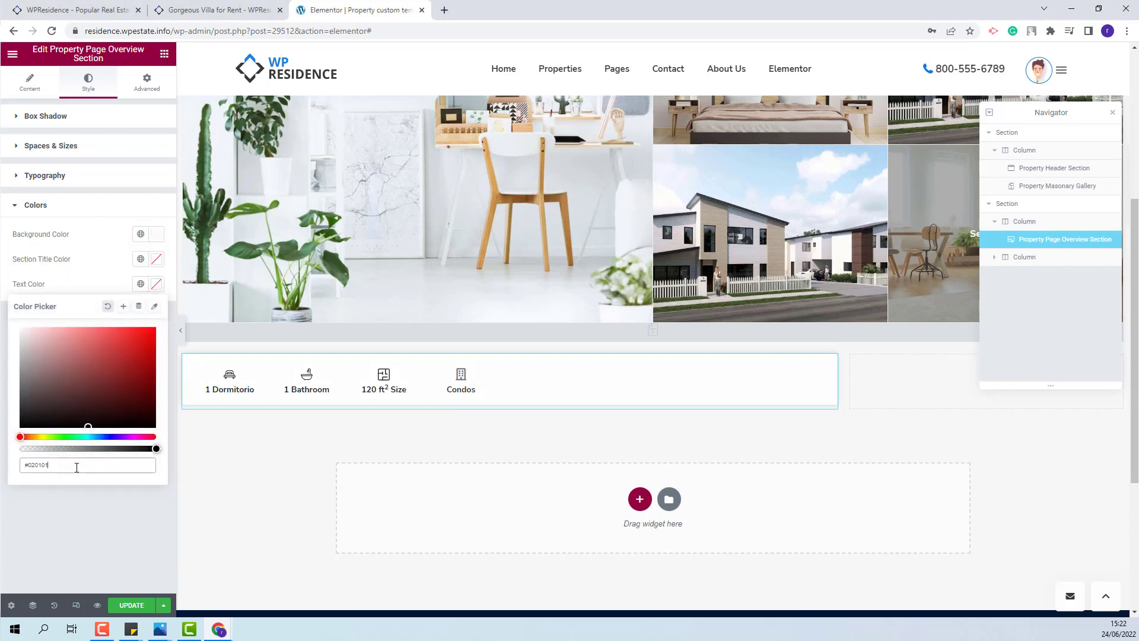
key("ctrl+a")
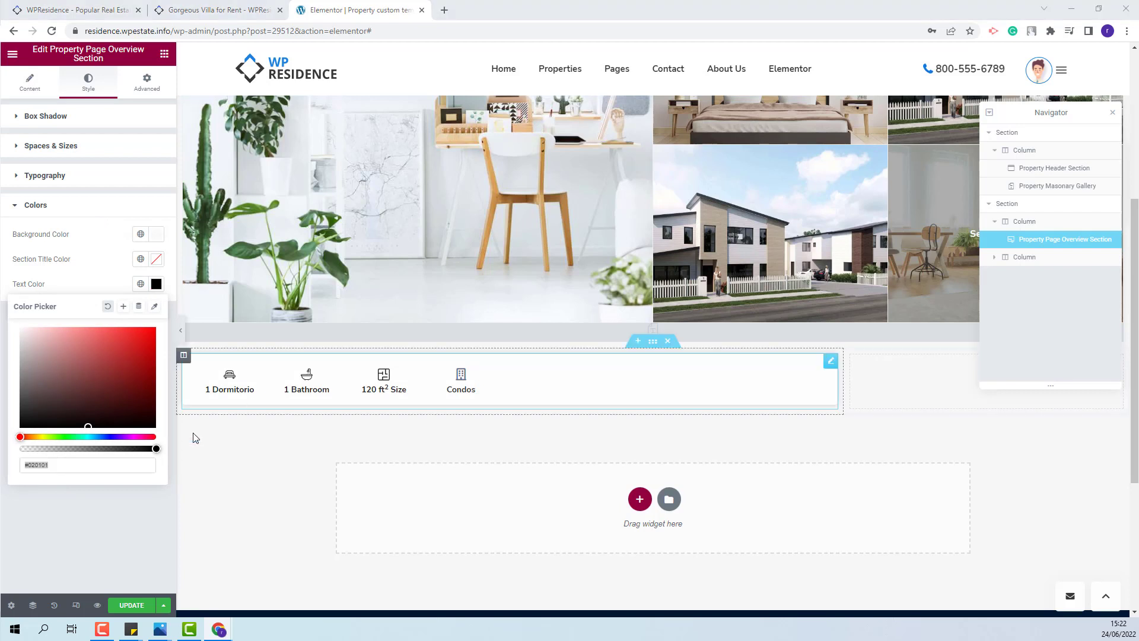
left_click(147, 85)
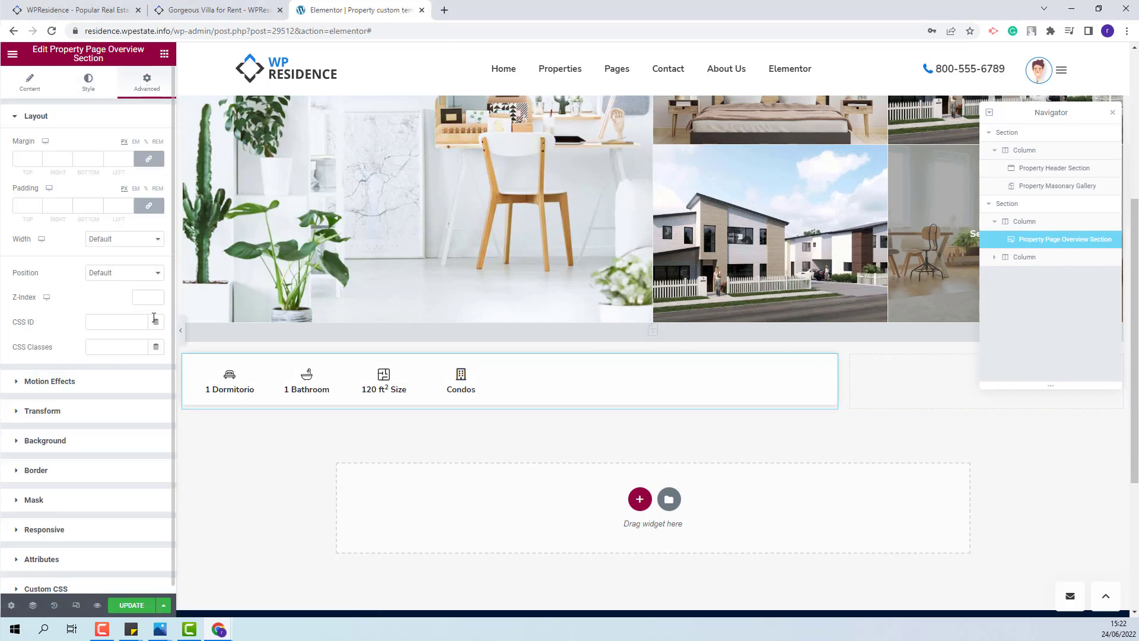
- Position the overview absolutely: horizontal offset 20, bottom offset 88, z-index 50
left_click(97, 275)
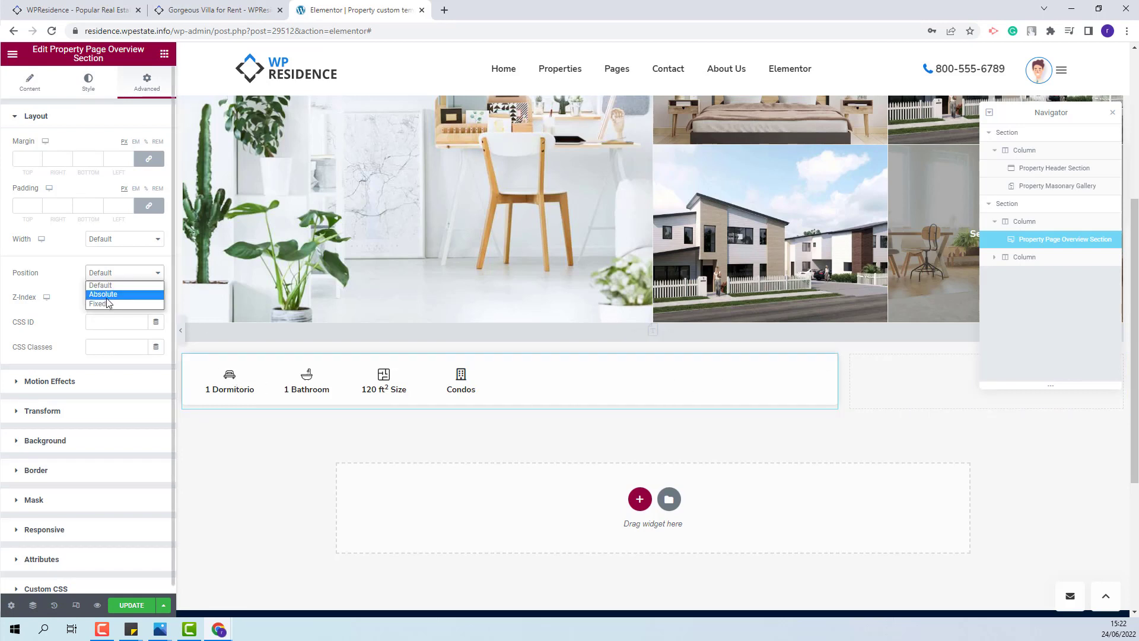
left_click(106, 297)
left_click(144, 404)
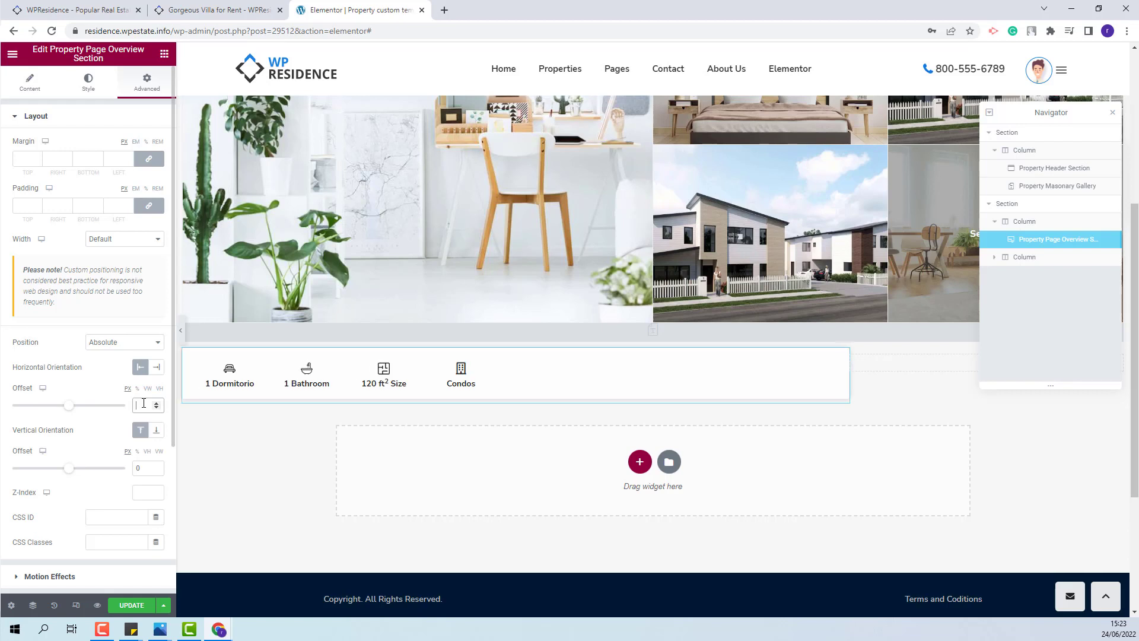
type("20")
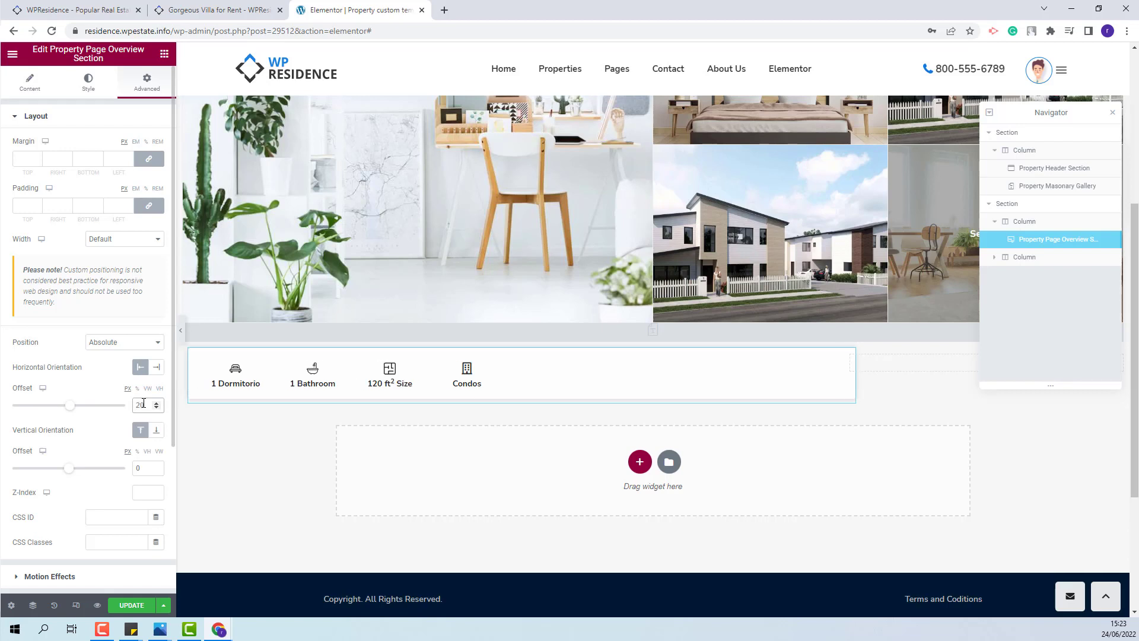
scroll(144, 404, "down", 1)
double_click(135, 408)
type("88")
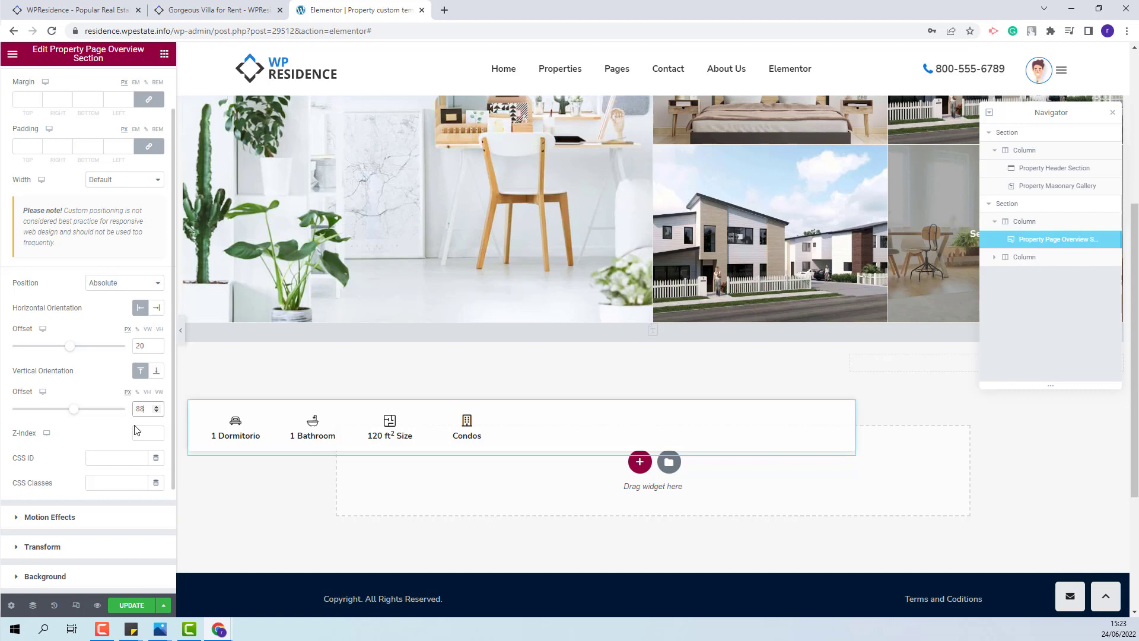
left_click(141, 434)
type("50")
scroll(142, 437, "up", 1)
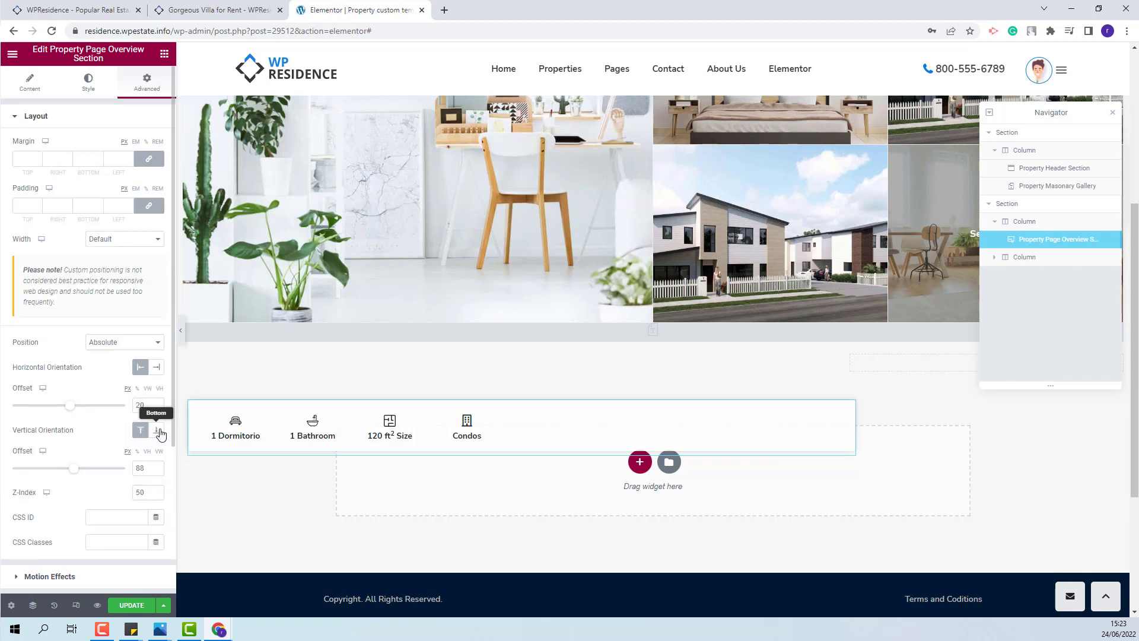
left_click(158, 432)
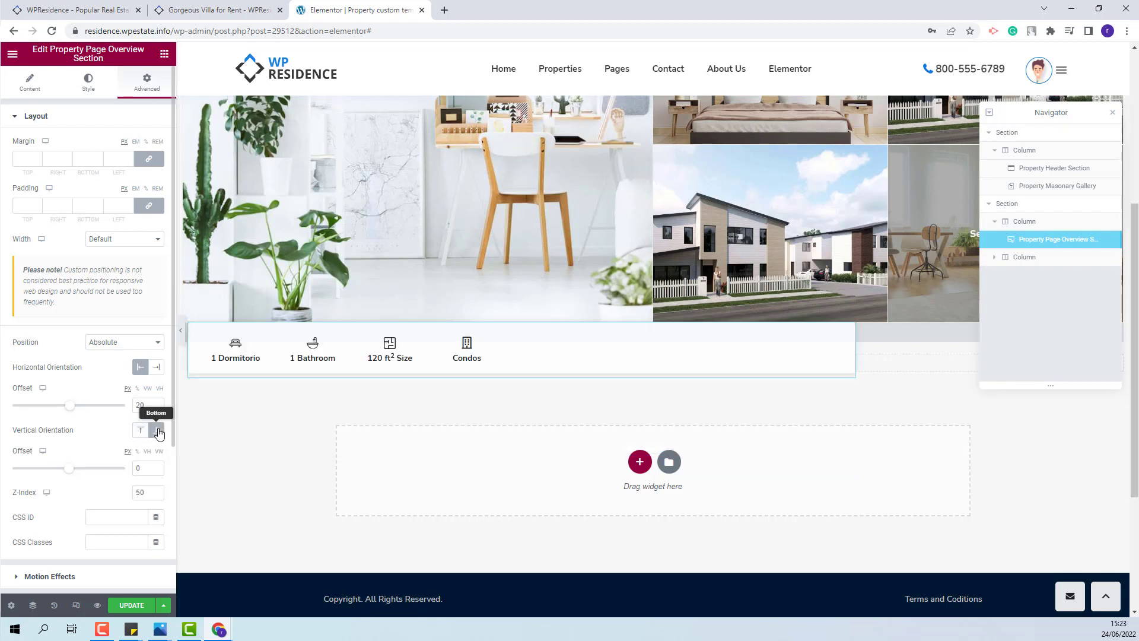
double_click(137, 469)
type("88")
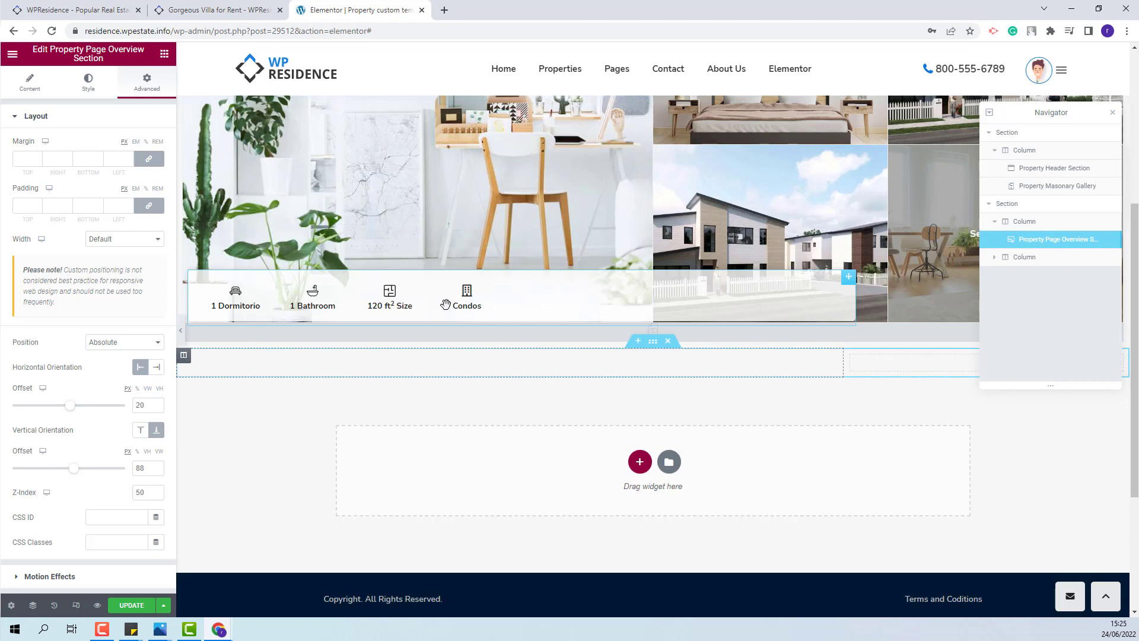
- Add a two-column section below, with Full Width content and stretched
left_click(639, 461)
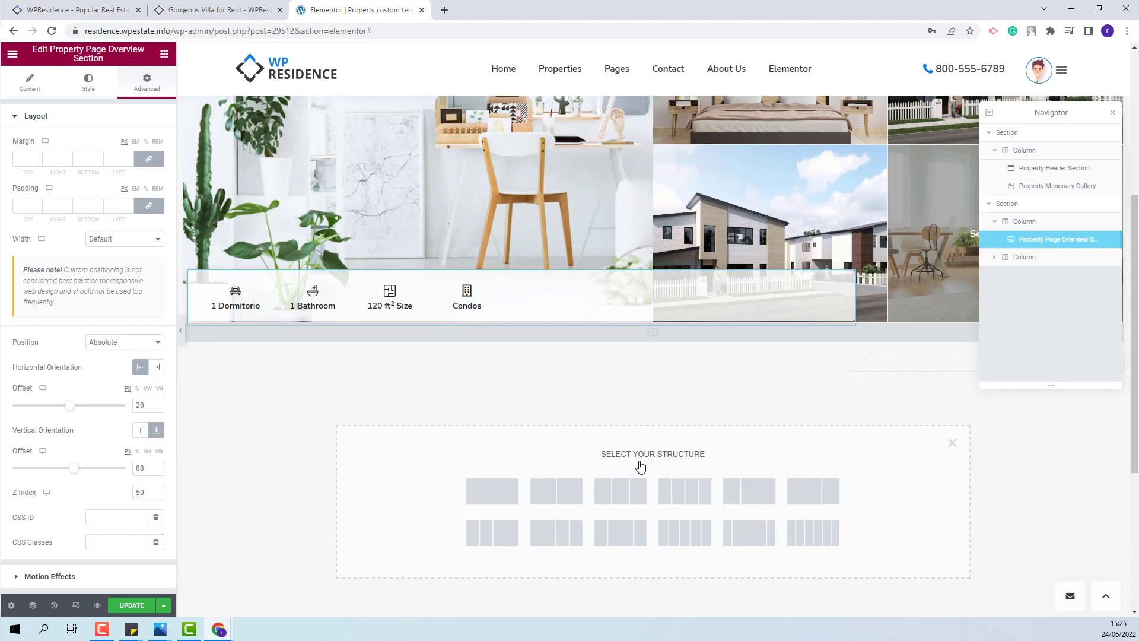
left_click(557, 492)
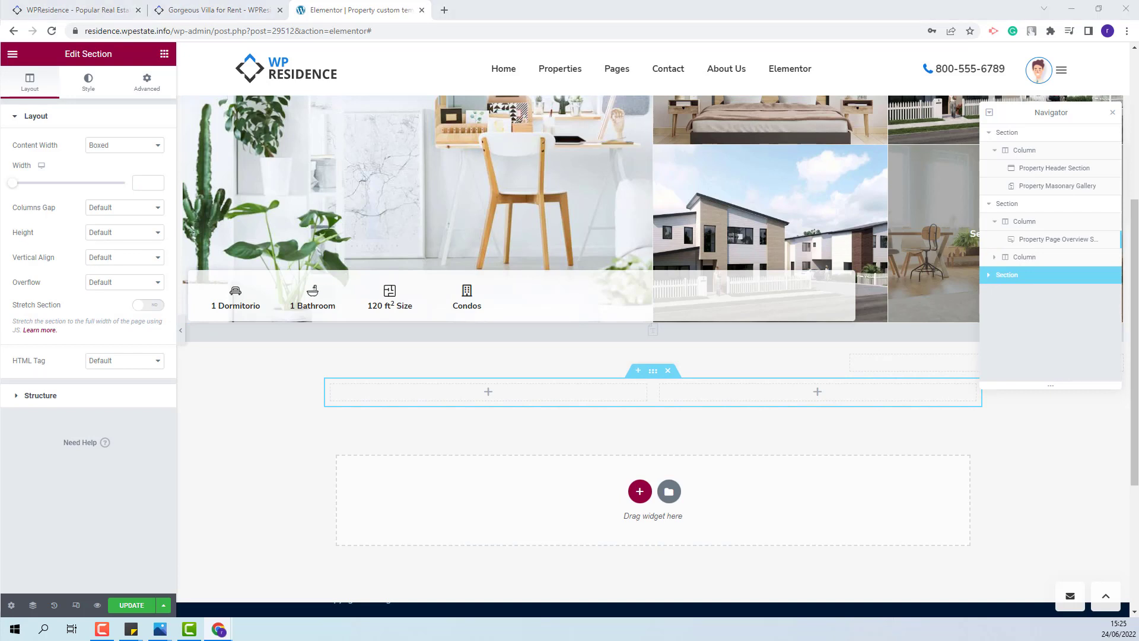
left_click(520, 402)
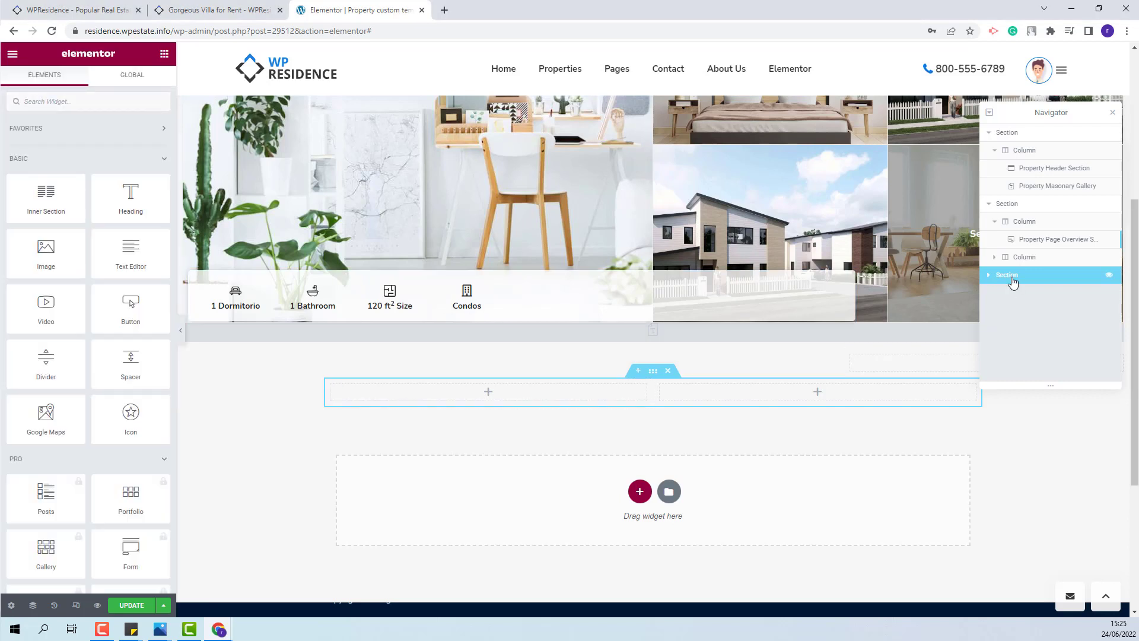
left_click(1008, 277)
left_click(109, 143)
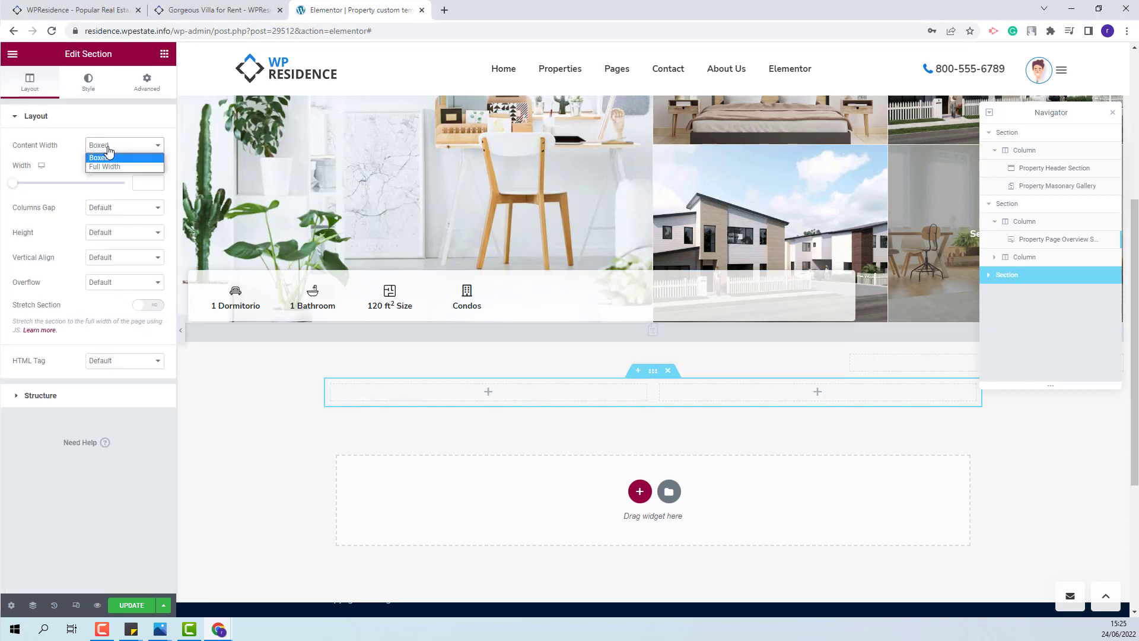
left_click(106, 167)
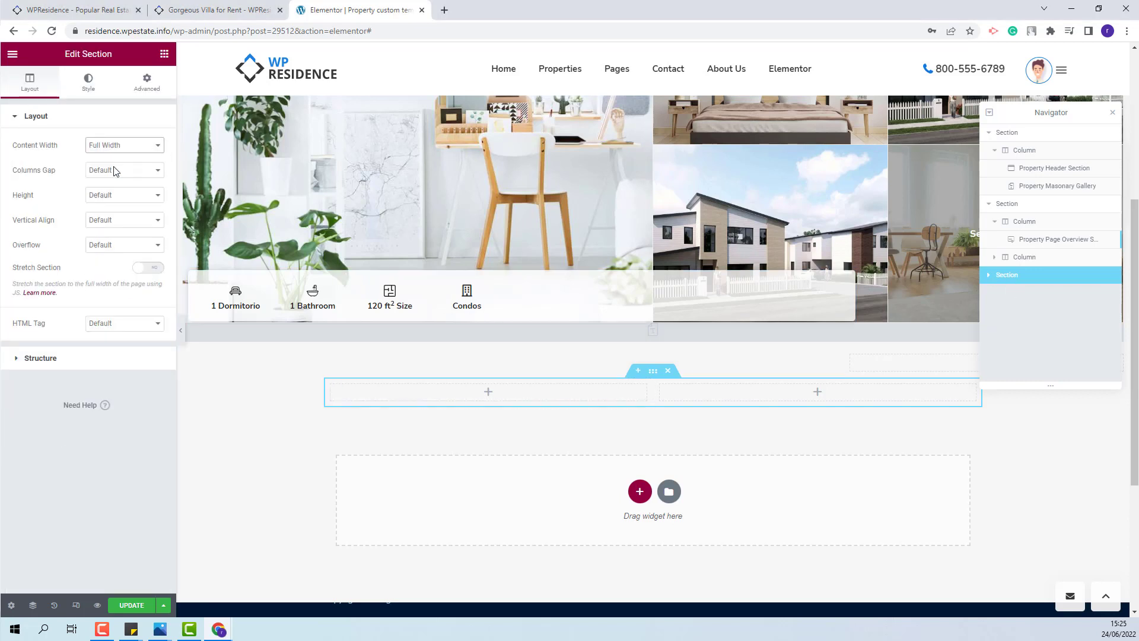
left_click(148, 268)
- Set the new section's padding to 5, 10, 5, 10
left_click(147, 82)
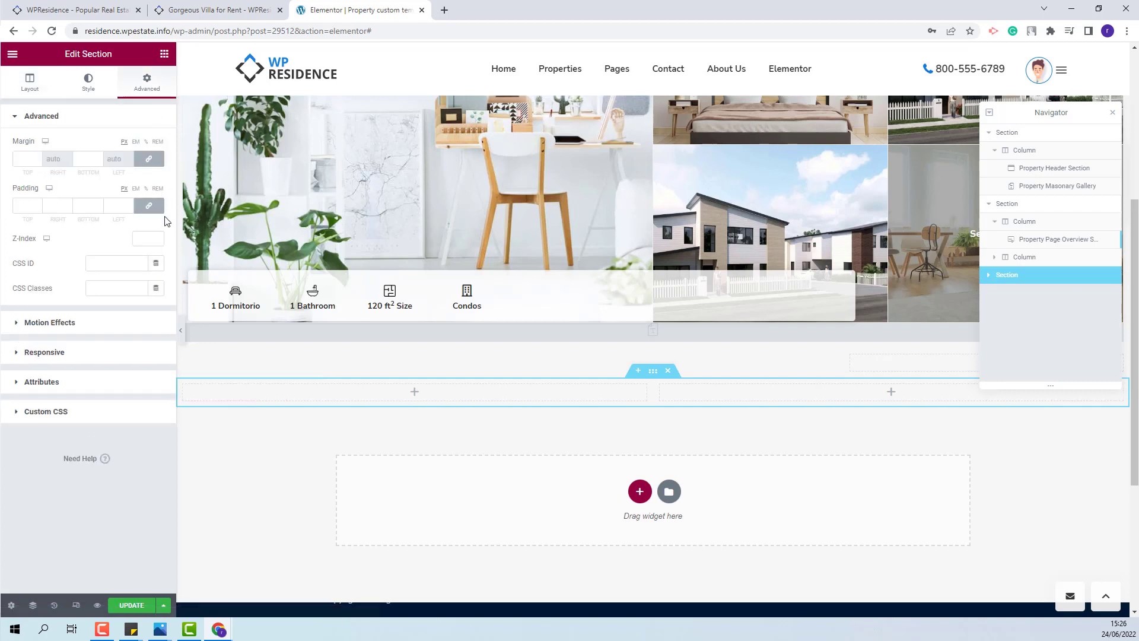
left_click(148, 205)
double_click(26, 204)
type("5")
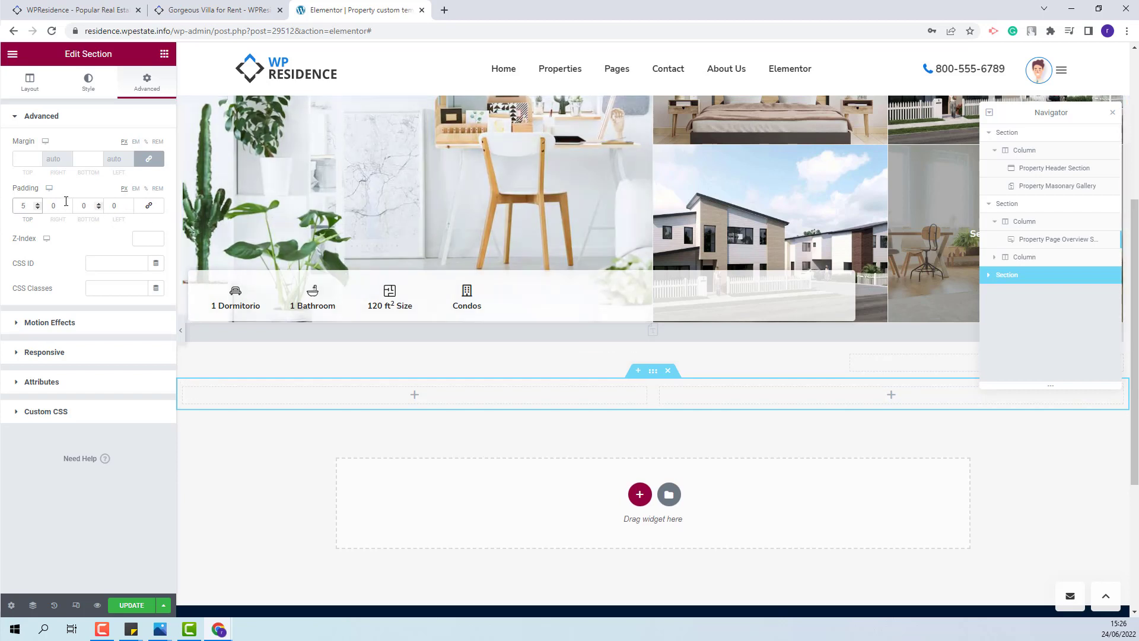
left_click(51, 205)
type("10")
key("Tab")
type("5")
key("Tab")
type("10")
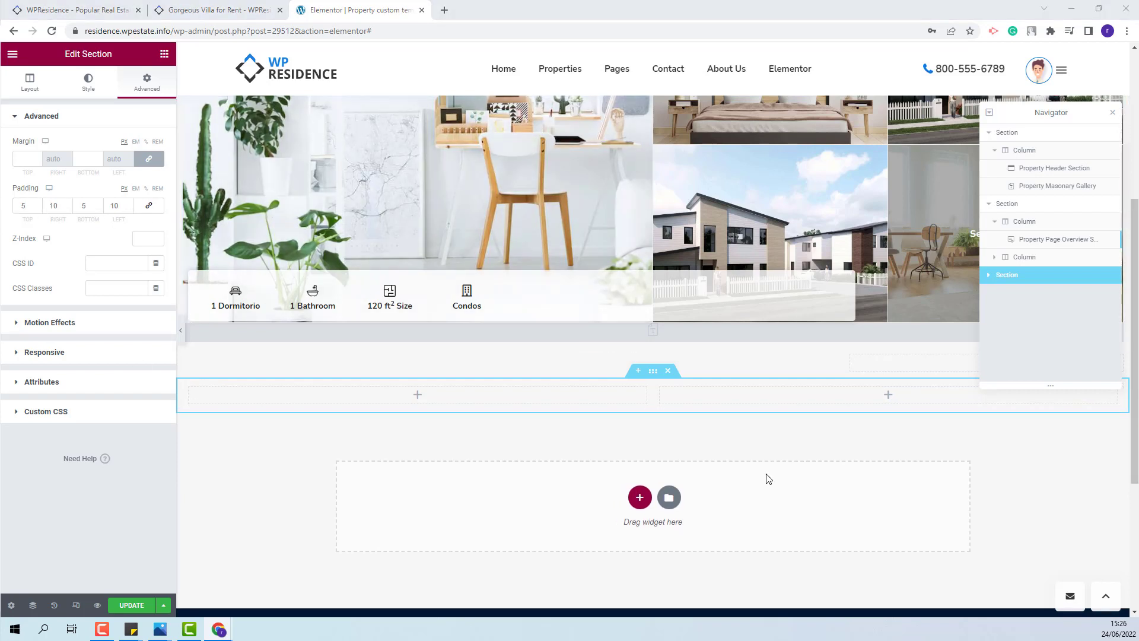
left_click(416, 394)
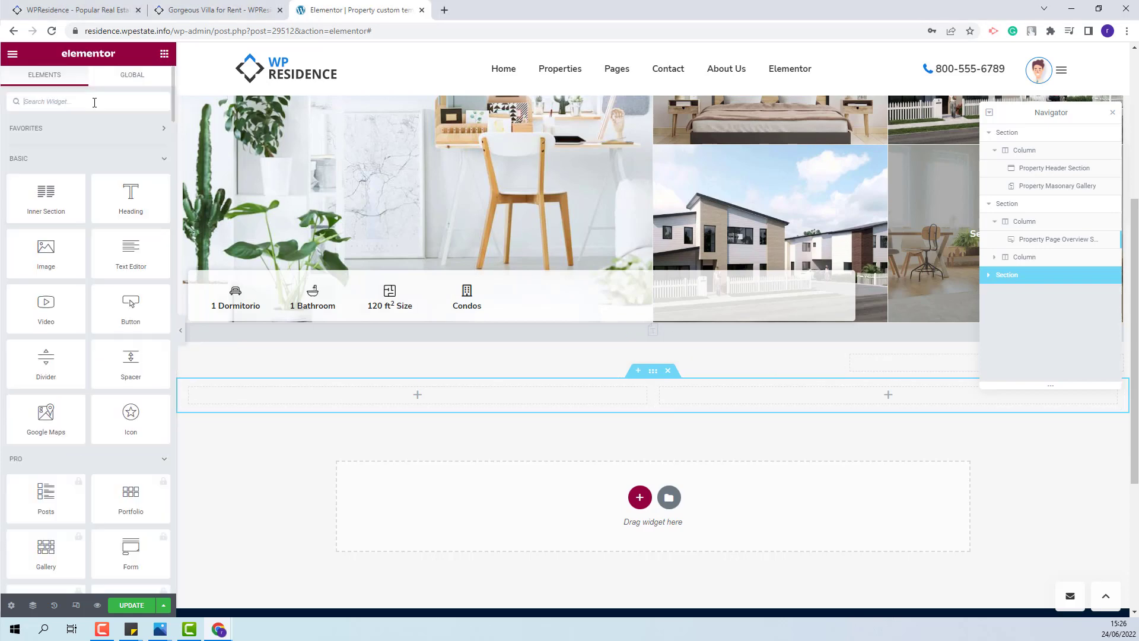
- Place the Property Page Description Section in the new section's left column
type("descrip")
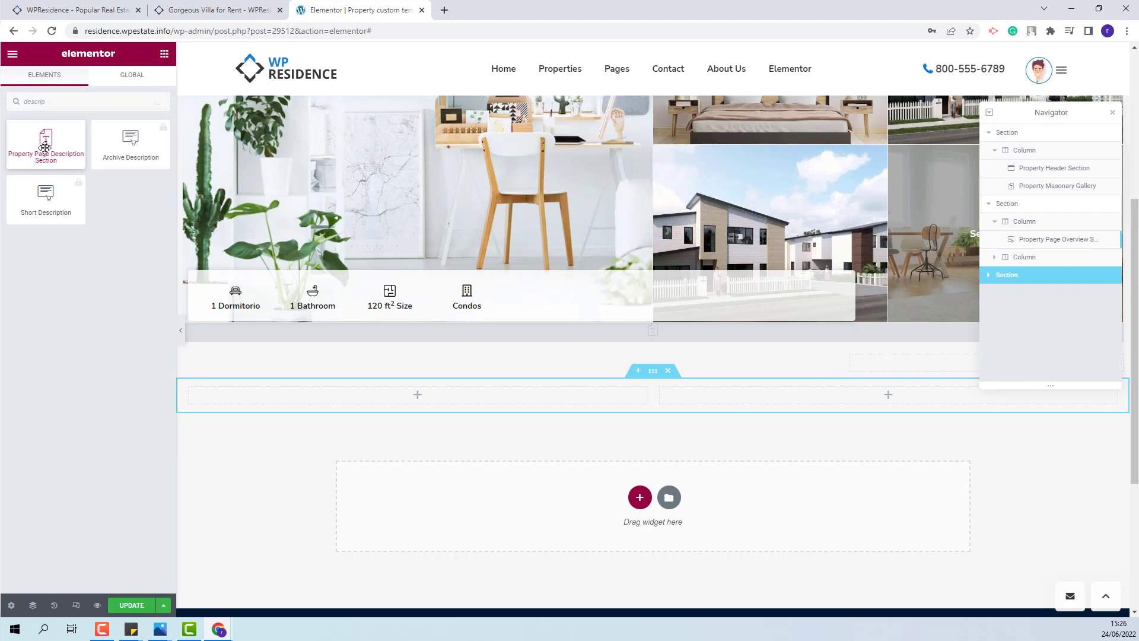
left_click_drag(39, 153, 293, 400)
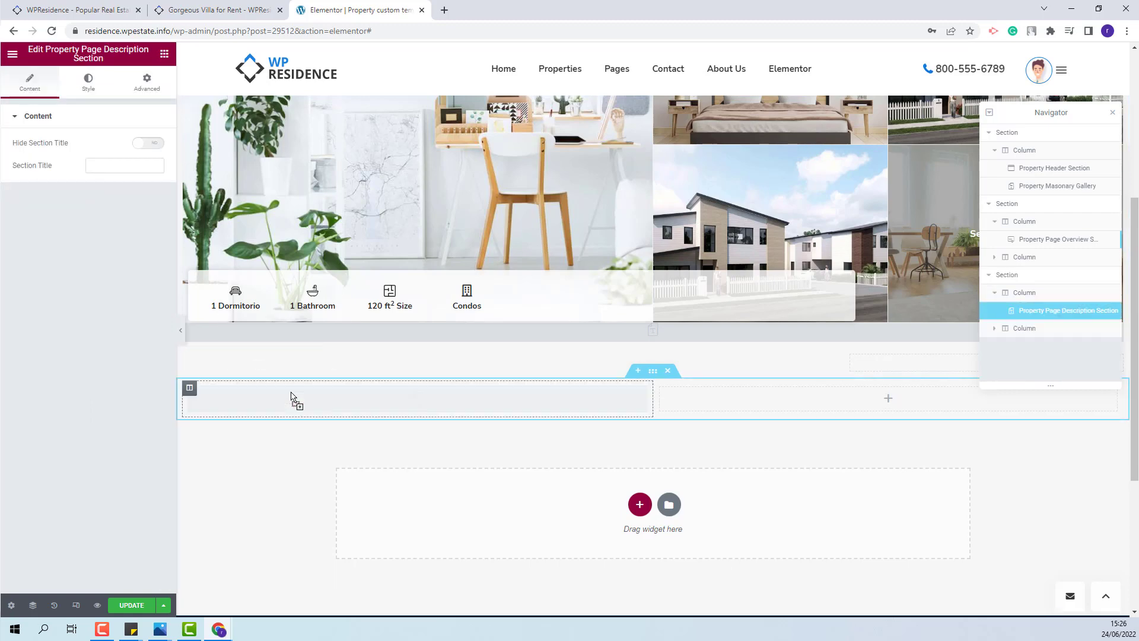
left_click(164, 53)
- Add the Property Page Address Section below the Description section
left_click(52, 101)
type("address")
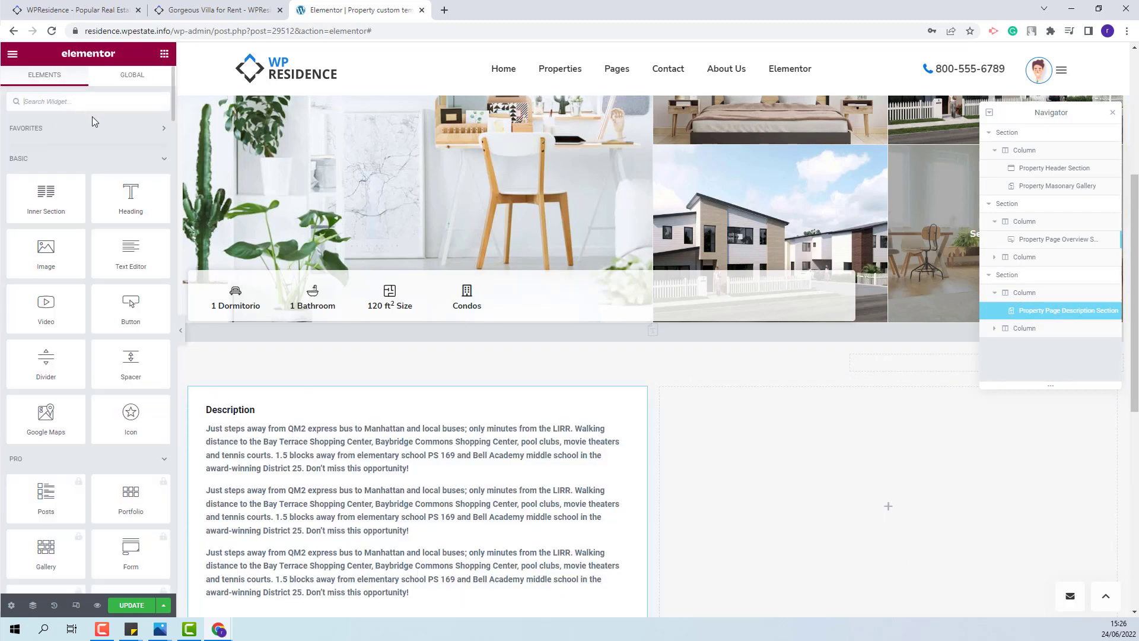
scroll(415, 297, "down", 3)
left_click_drag(123, 143, 340, 450)
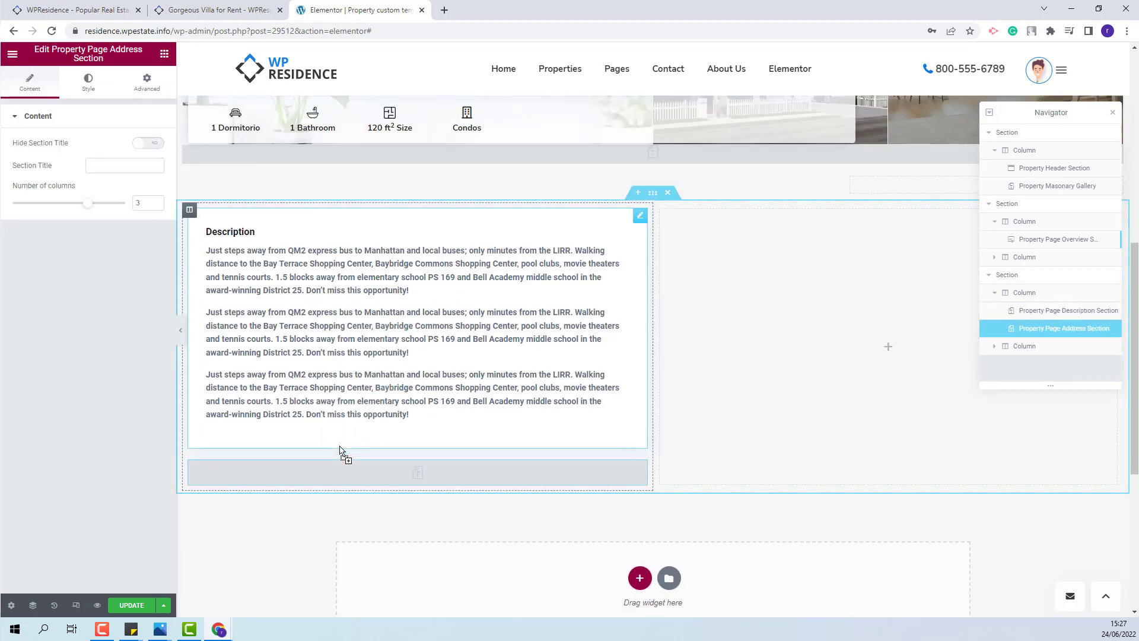
left_click(164, 54)
left_click(273, 238)
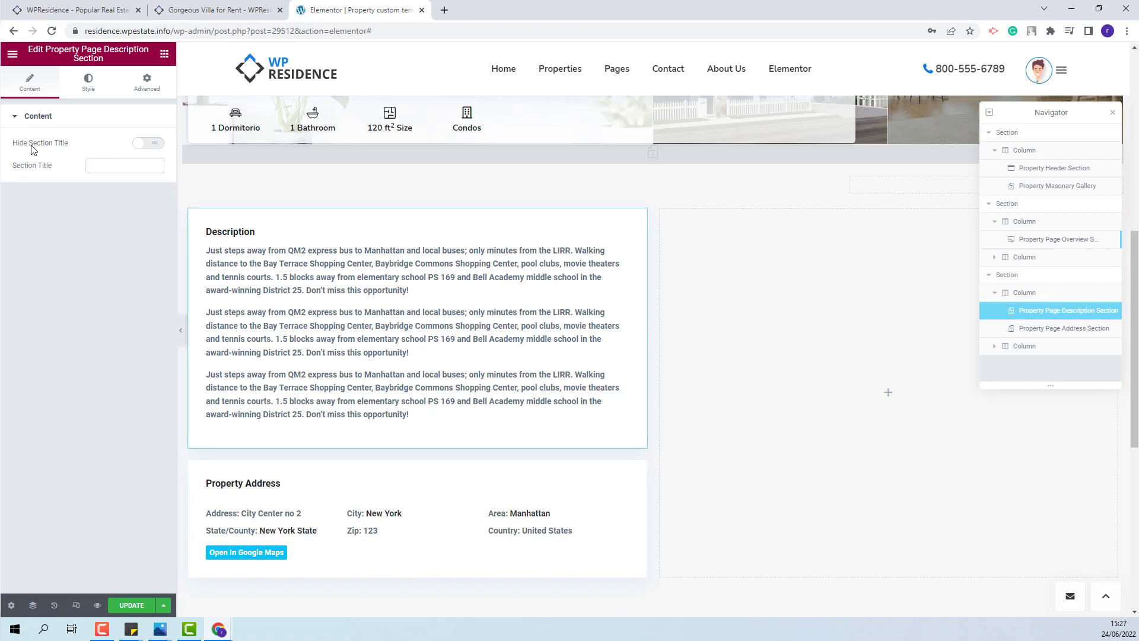
- Set the Description title typography to Nunito Sans, keeping weight 600
left_click(156, 144)
left_click(156, 144)
left_click(133, 167)
left_click(88, 81)
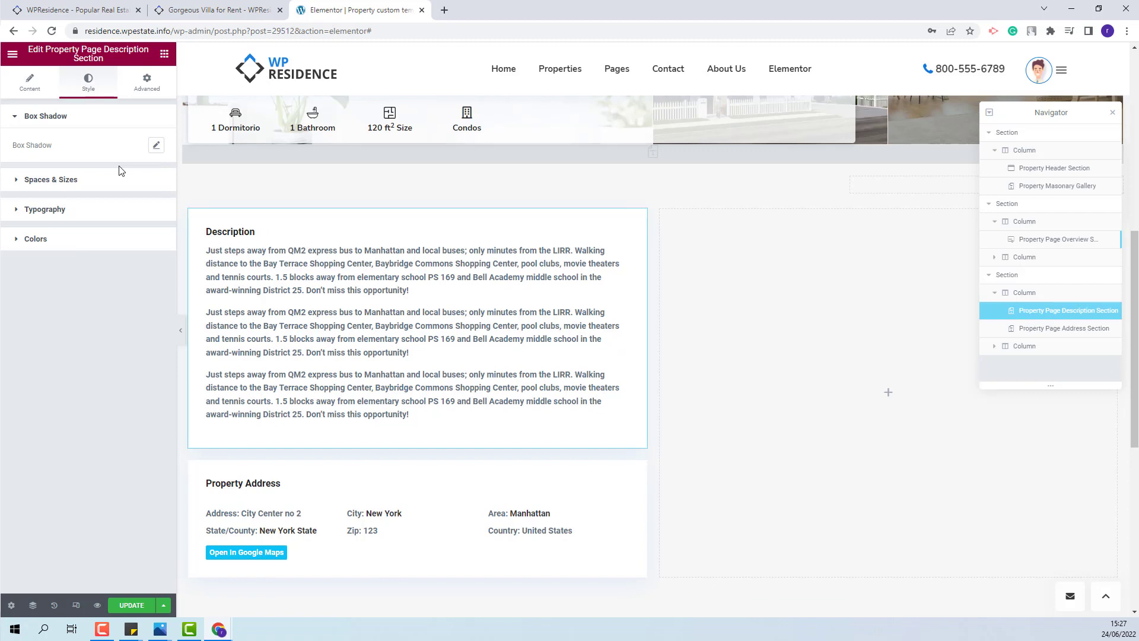
left_click(89, 181)
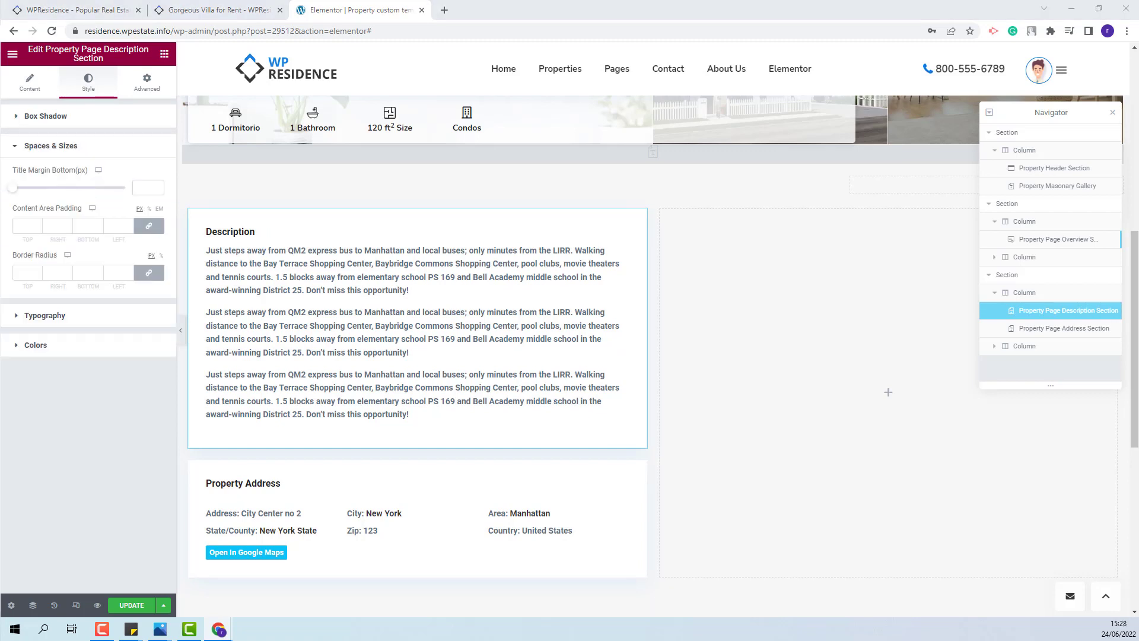
left_click(88, 314)
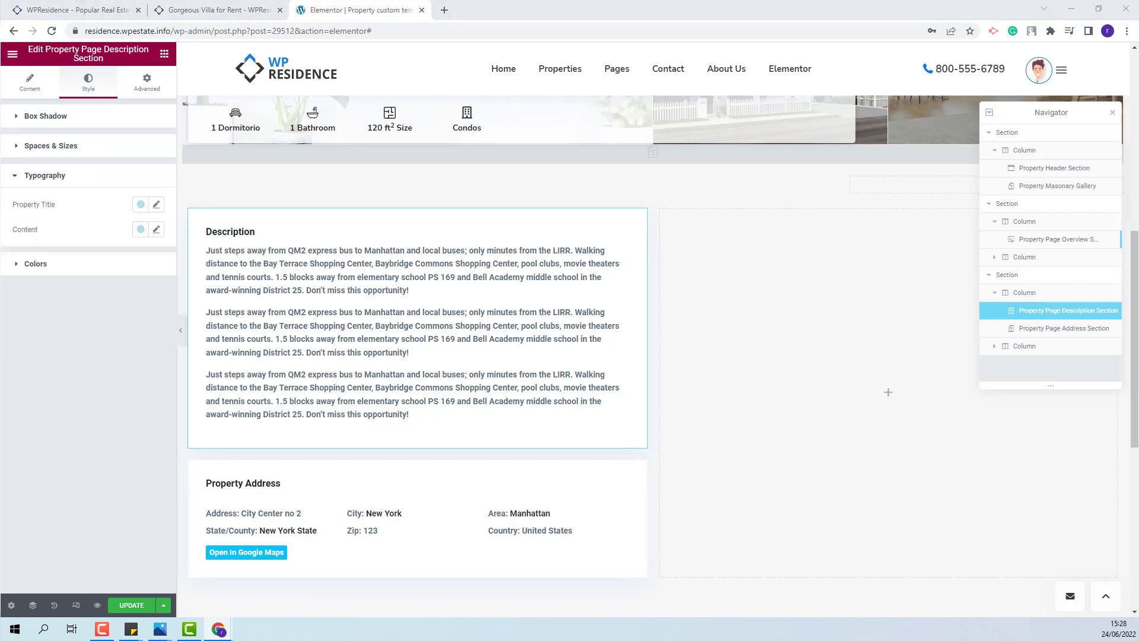
left_click(155, 204)
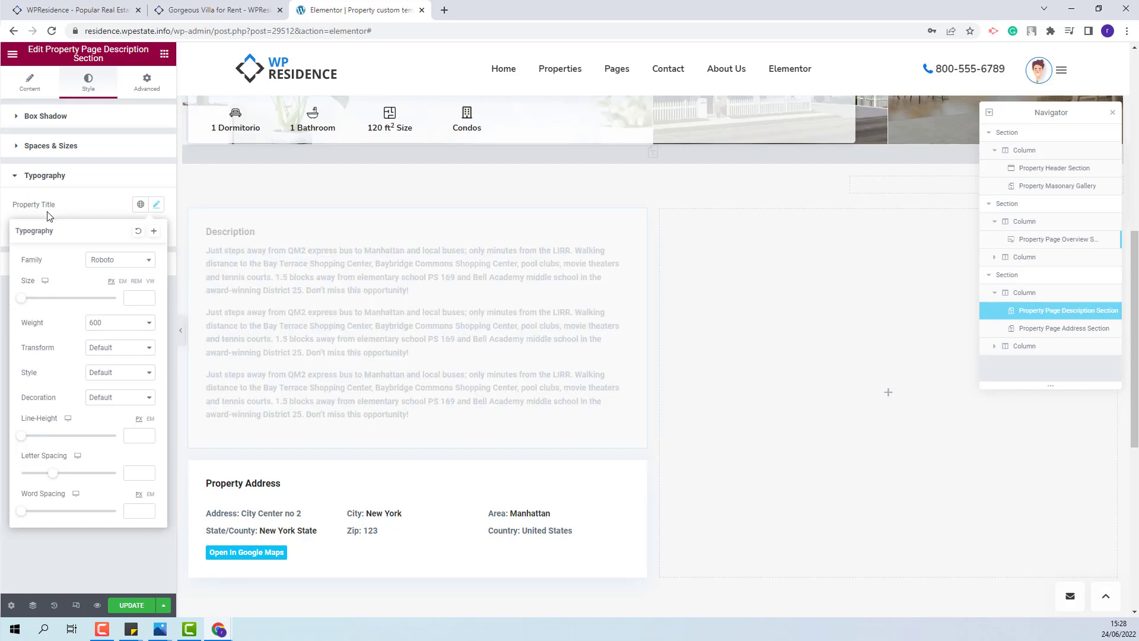
left_click(125, 259)
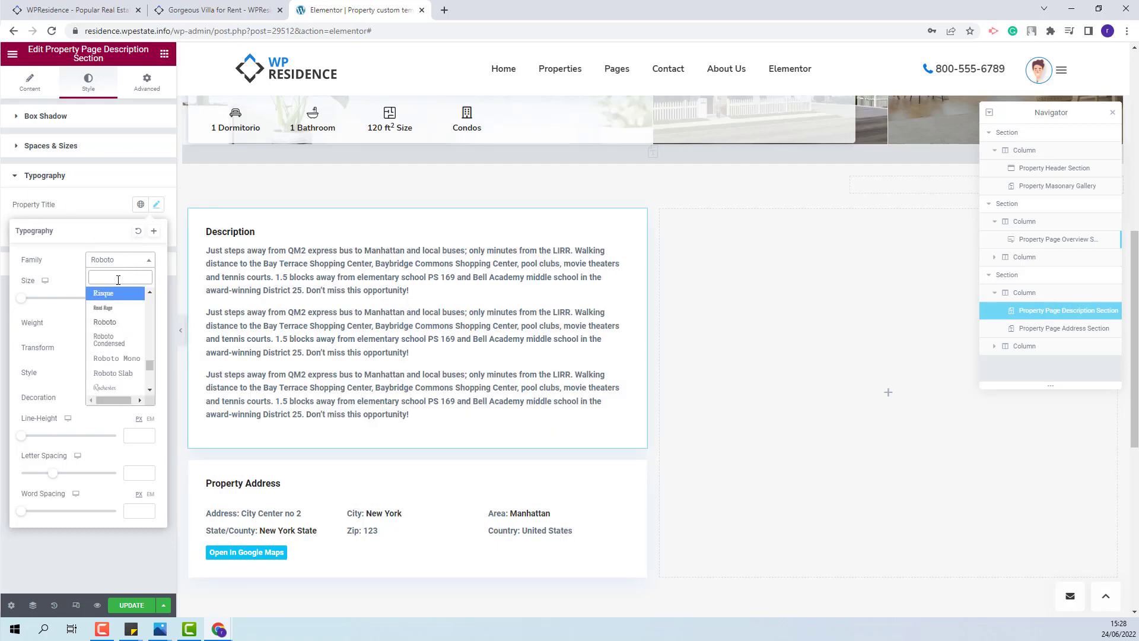
type("nun")
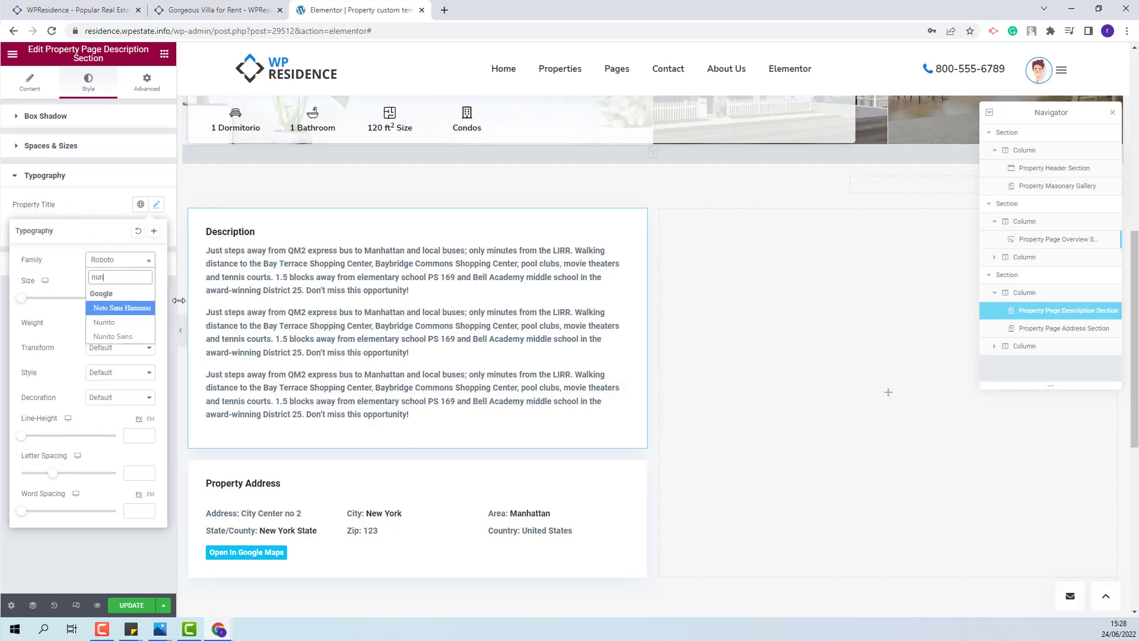
left_click(112, 336)
left_click(115, 324)
left_click(114, 392)
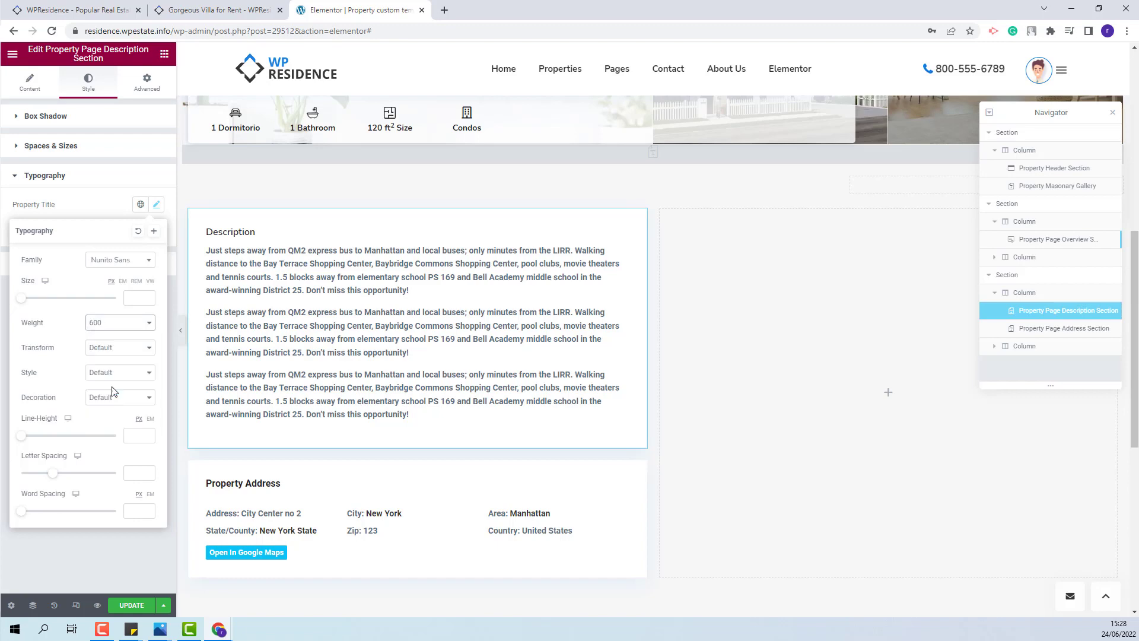
left_click(156, 204)
- Set the Description body text to Nunito Sans at Normal weight
left_click(156, 229)
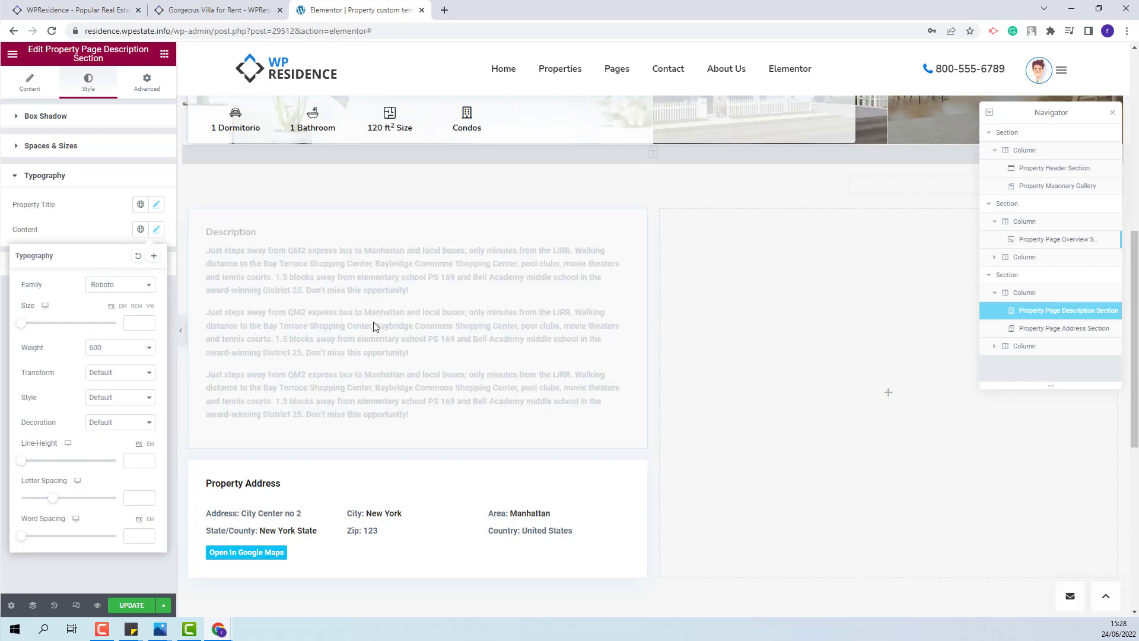
left_click(135, 285)
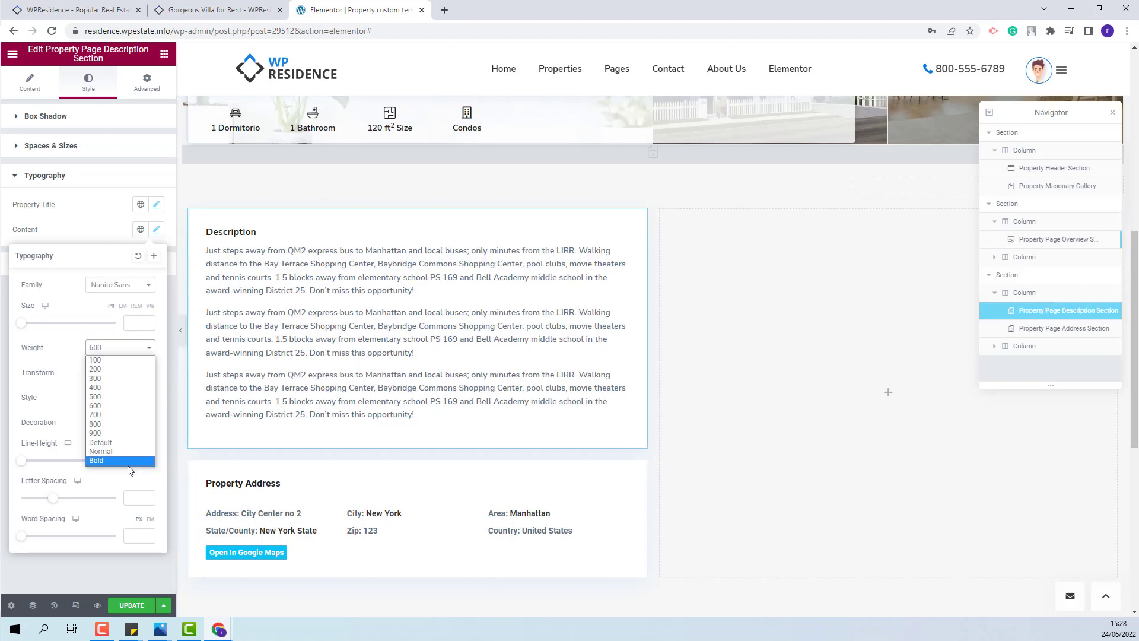
left_click(117, 452)
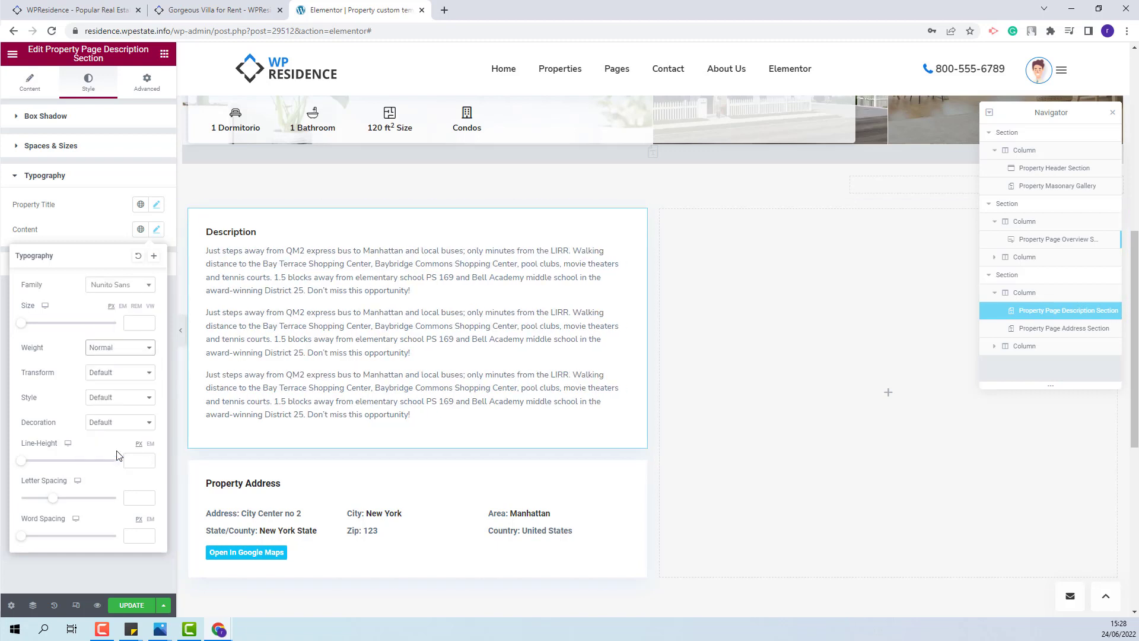
left_click(89, 228)
left_click(89, 259)
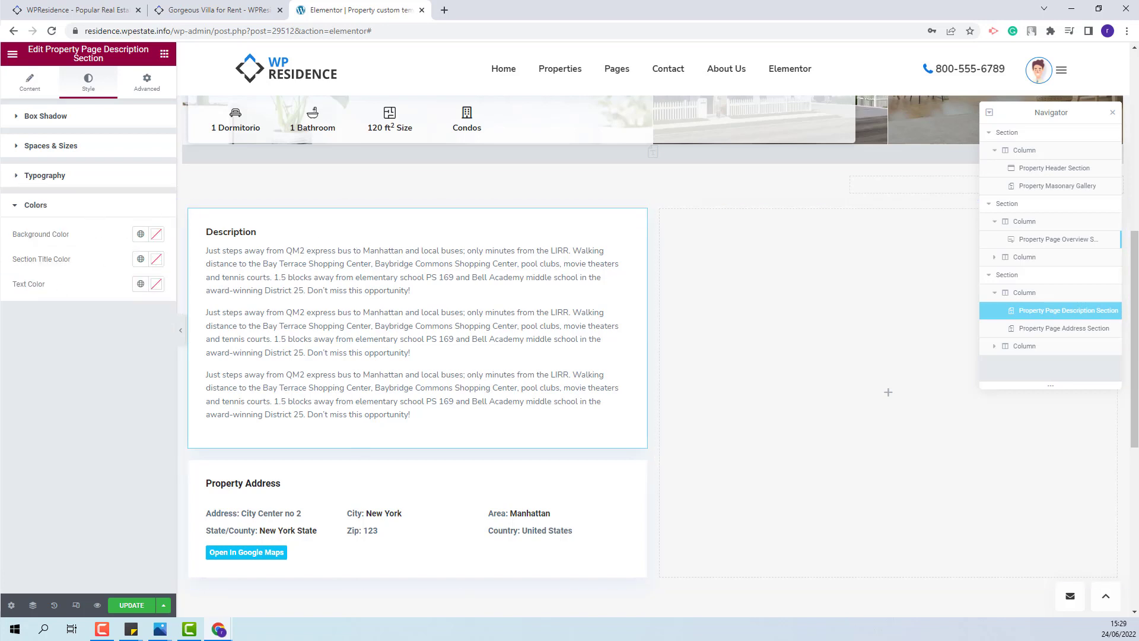
- Lay out the Property Address fields in 2 columns instead of 3
left_click(454, 505)
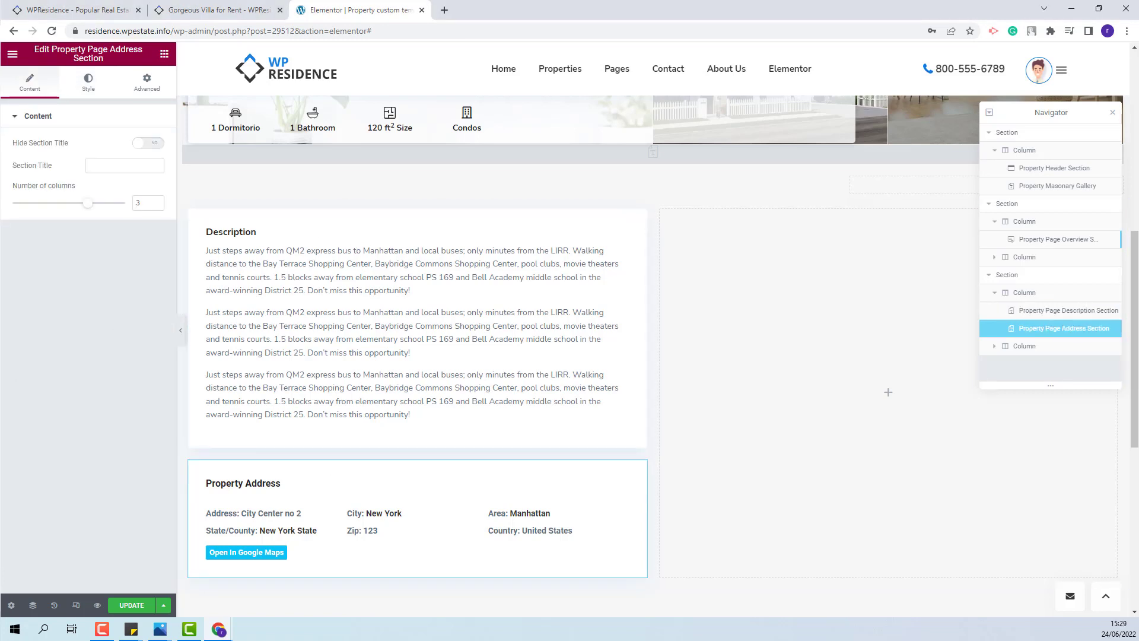
left_click(149, 149)
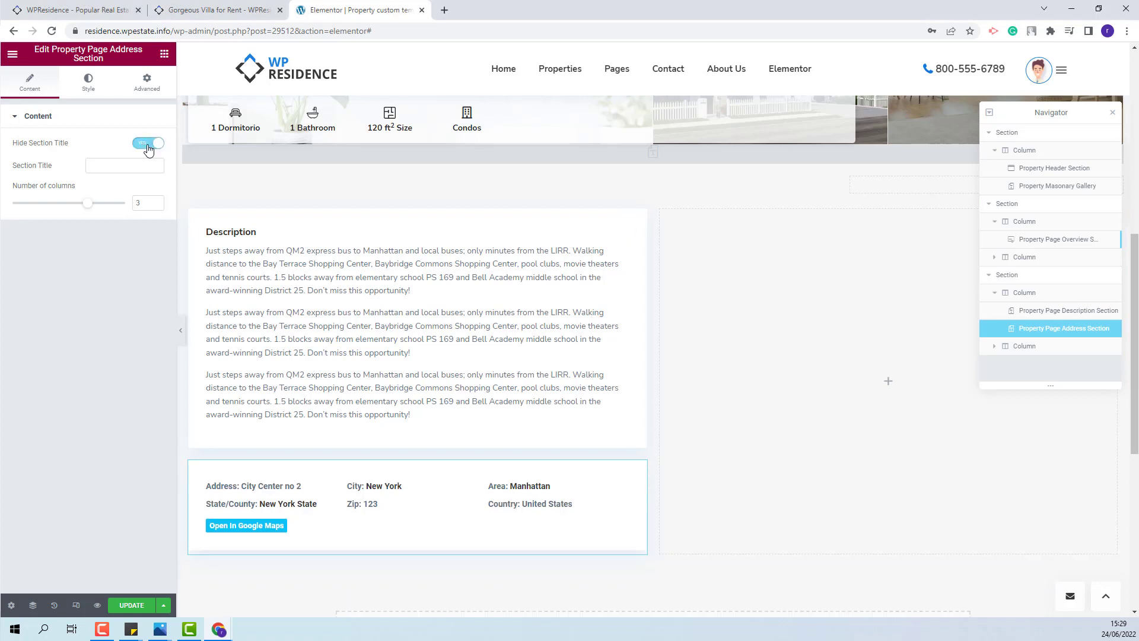
left_click(149, 148)
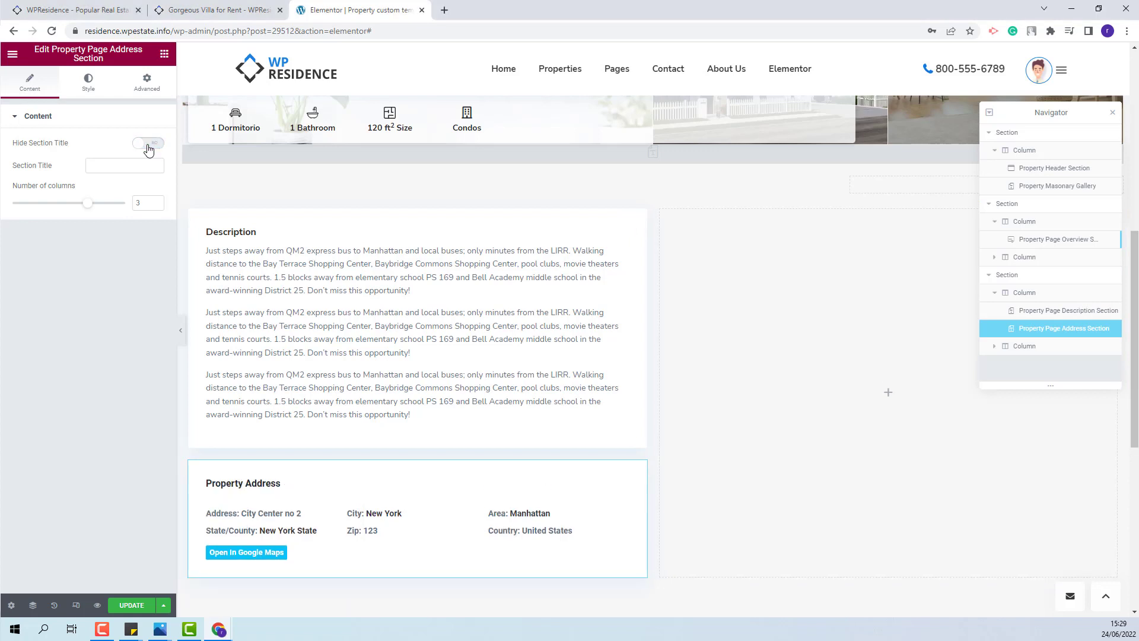
left_click(156, 205)
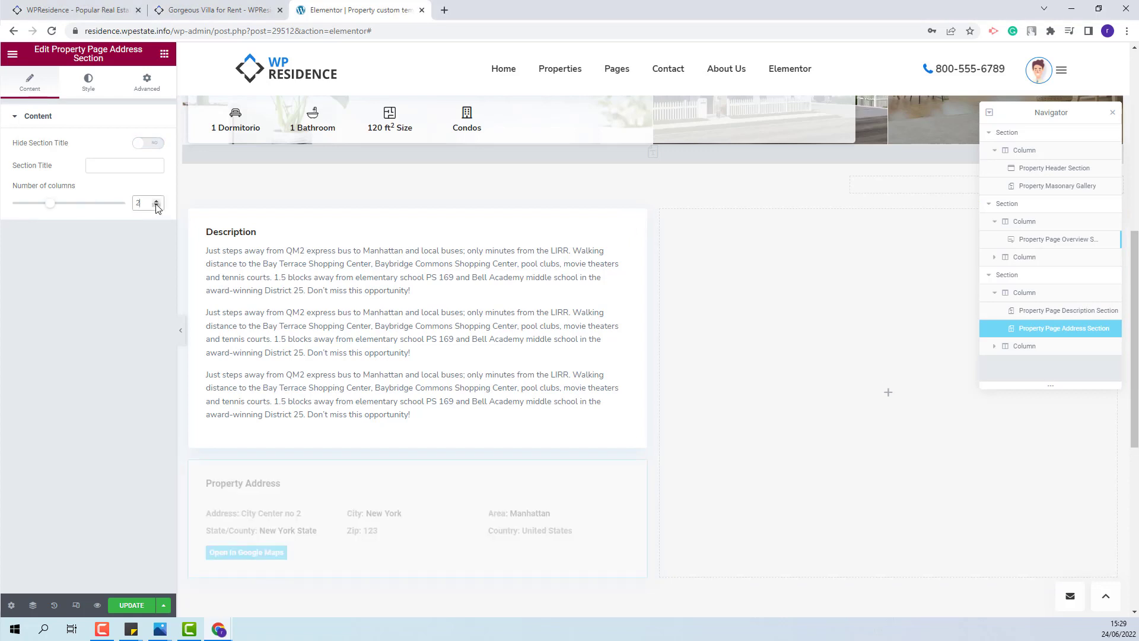
- Set the Property Address title typography to Nunito Sans, weight 700
left_click(88, 83)
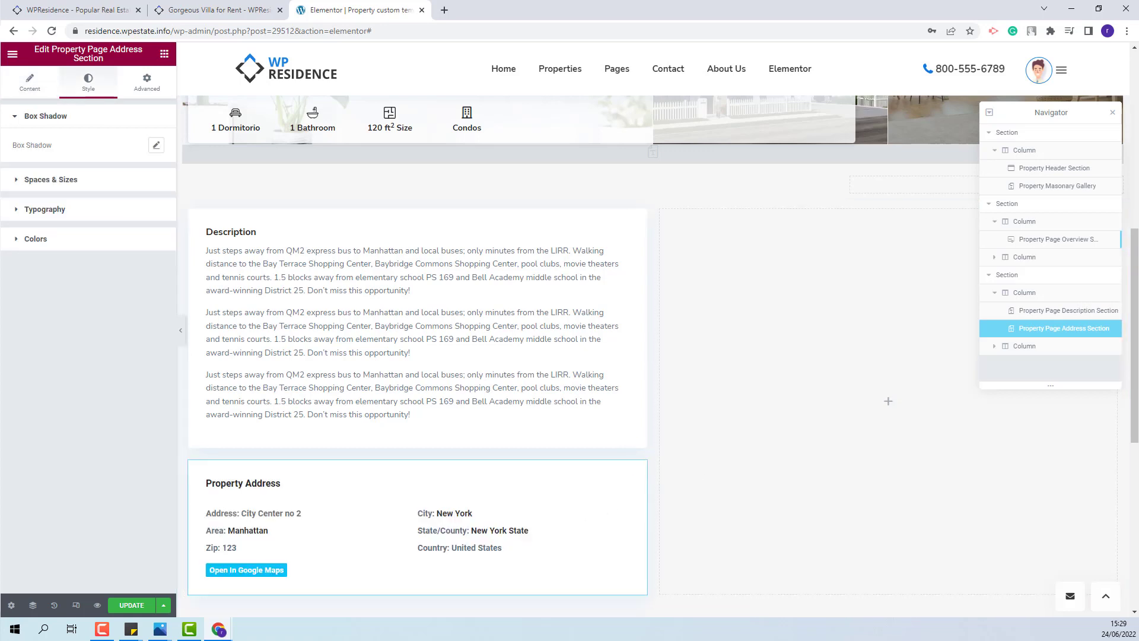
left_click(76, 211)
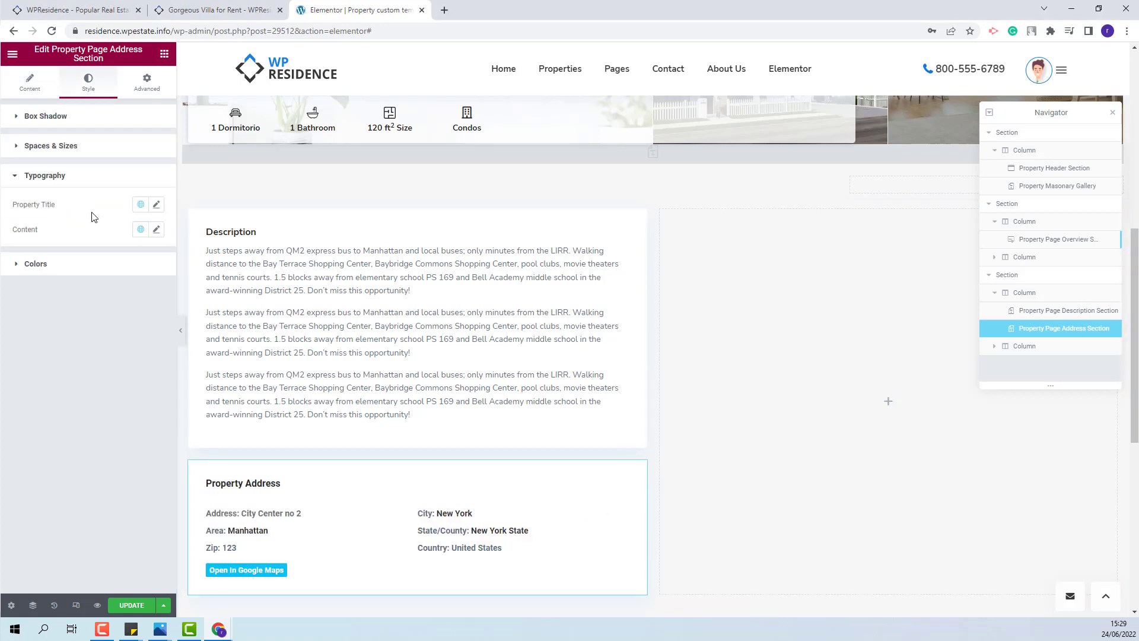
left_click(156, 204)
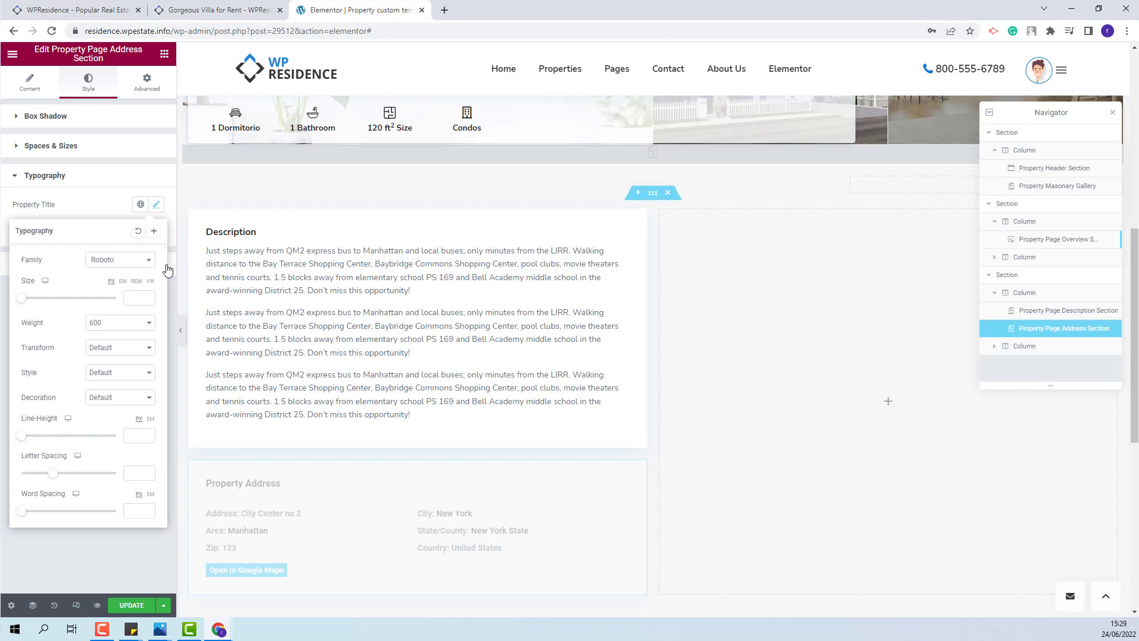
left_click(120, 262)
type("nunito")
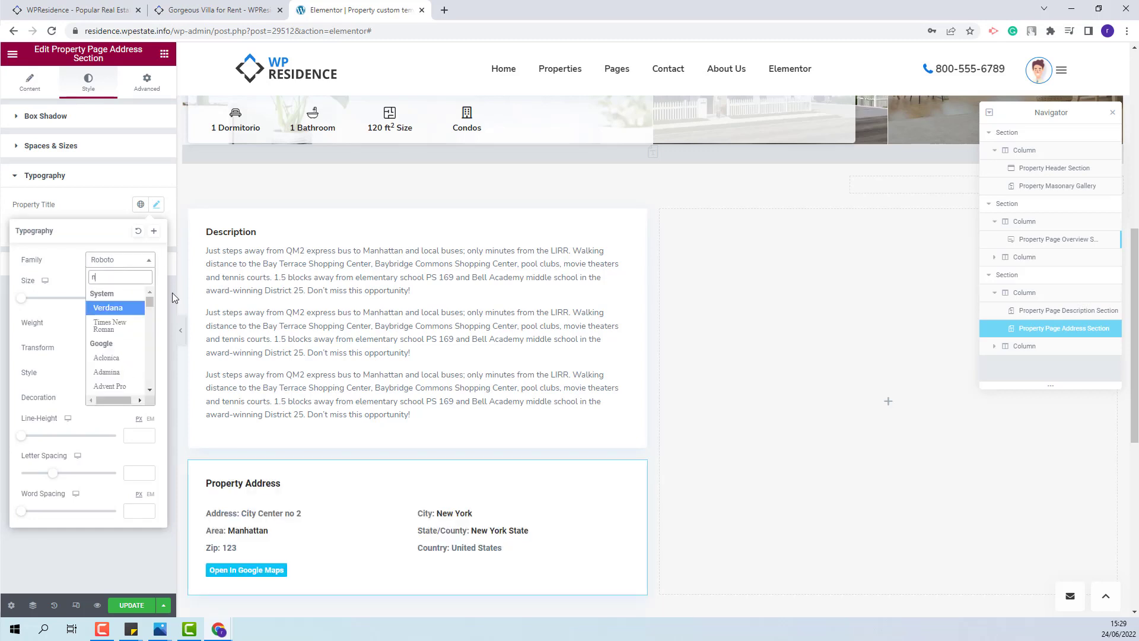
key("Return")
left_click(119, 322)
left_click(106, 392)
- Set the Property Address content text to Nunito Sans at Normal weight
left_click(156, 229)
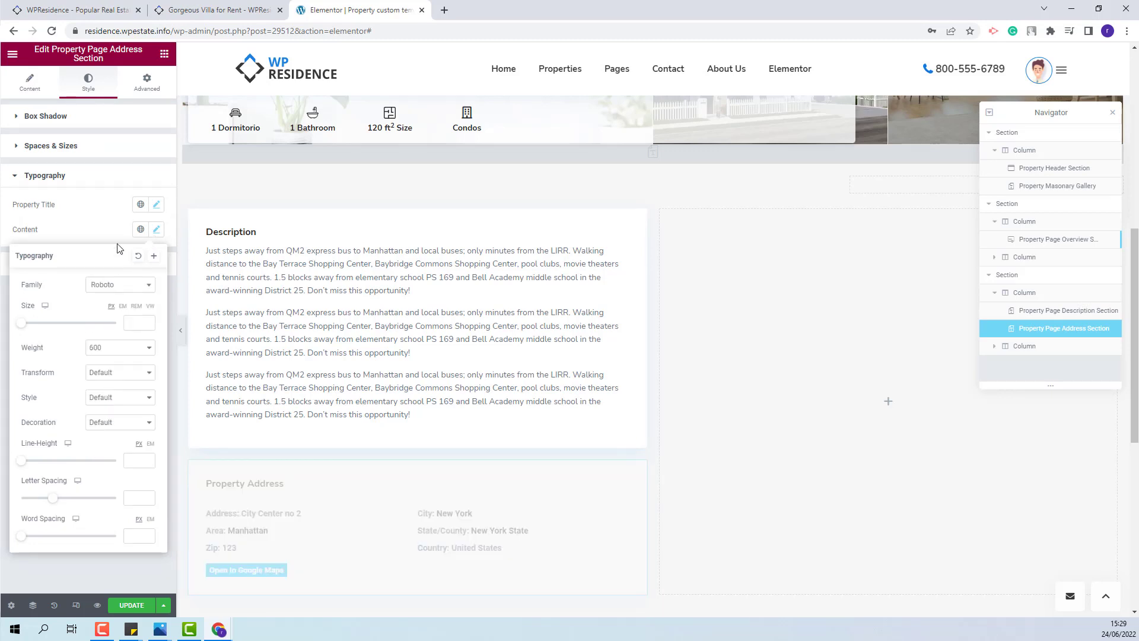
left_click(122, 286)
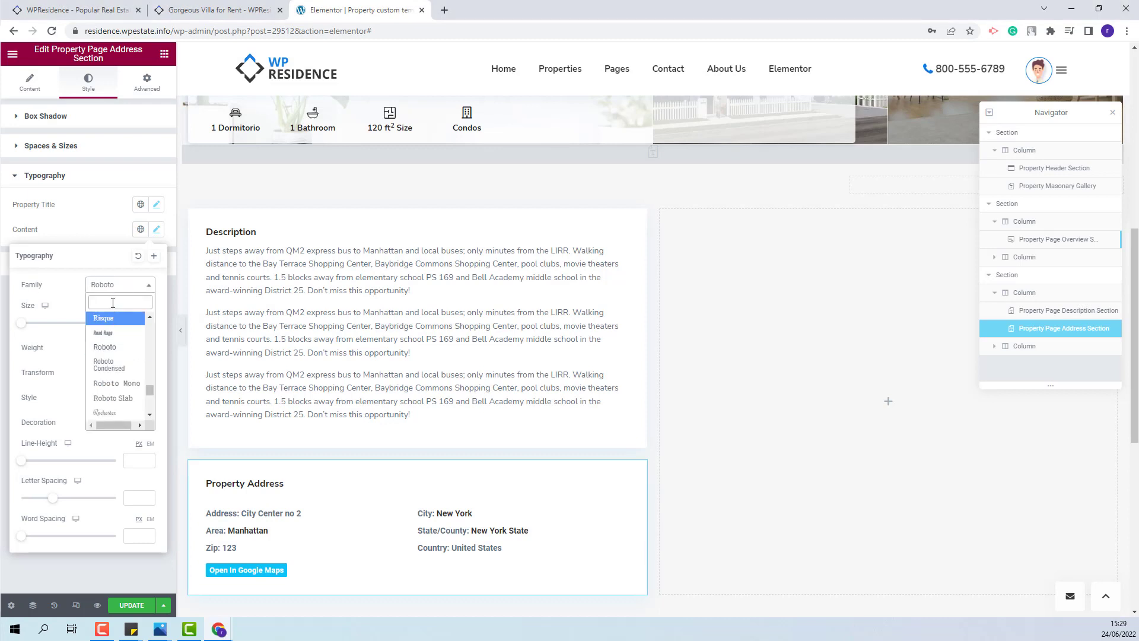
type("nunito")
key("Return")
left_click(119, 347)
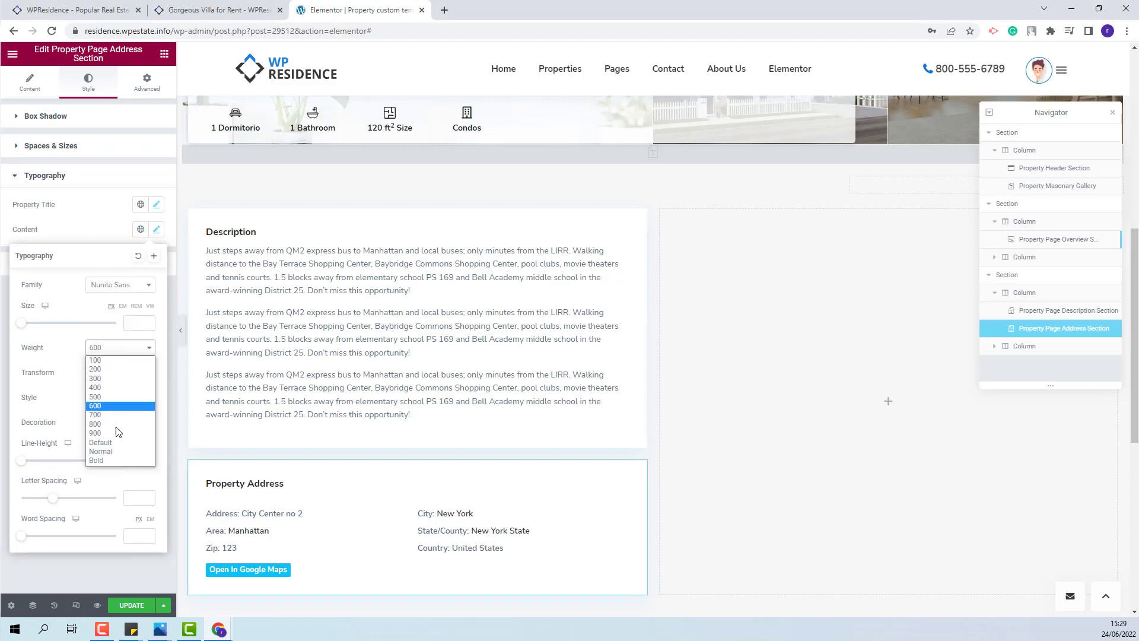
left_click(113, 451)
left_click(164, 59)
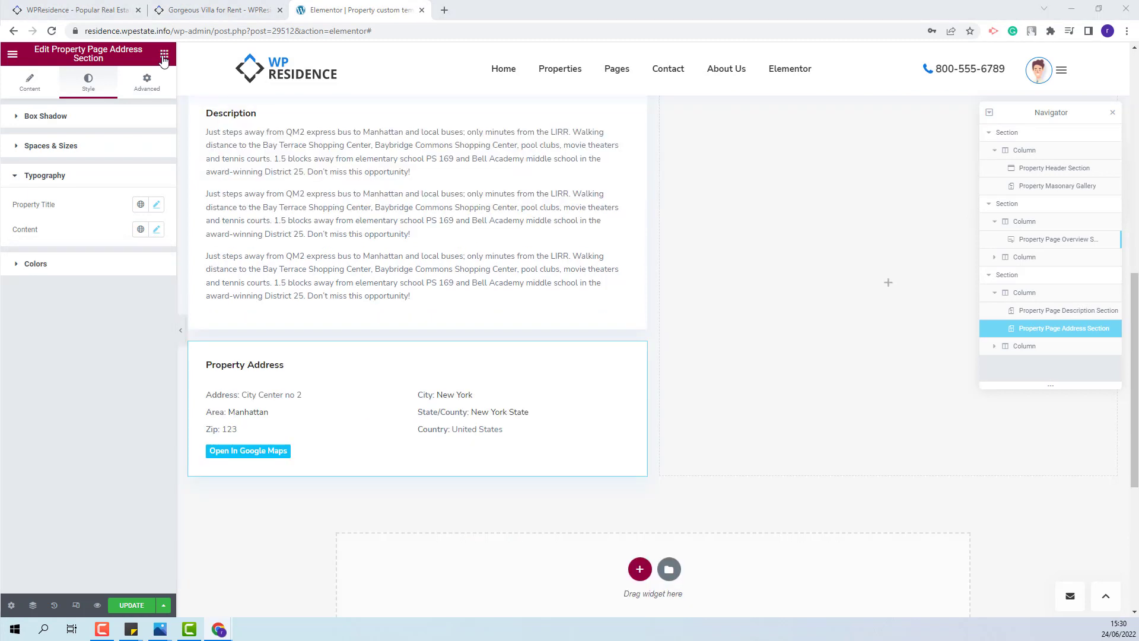
- Add the Property Page Details Section below the address, laid out in 2 columns
left_click(163, 56)
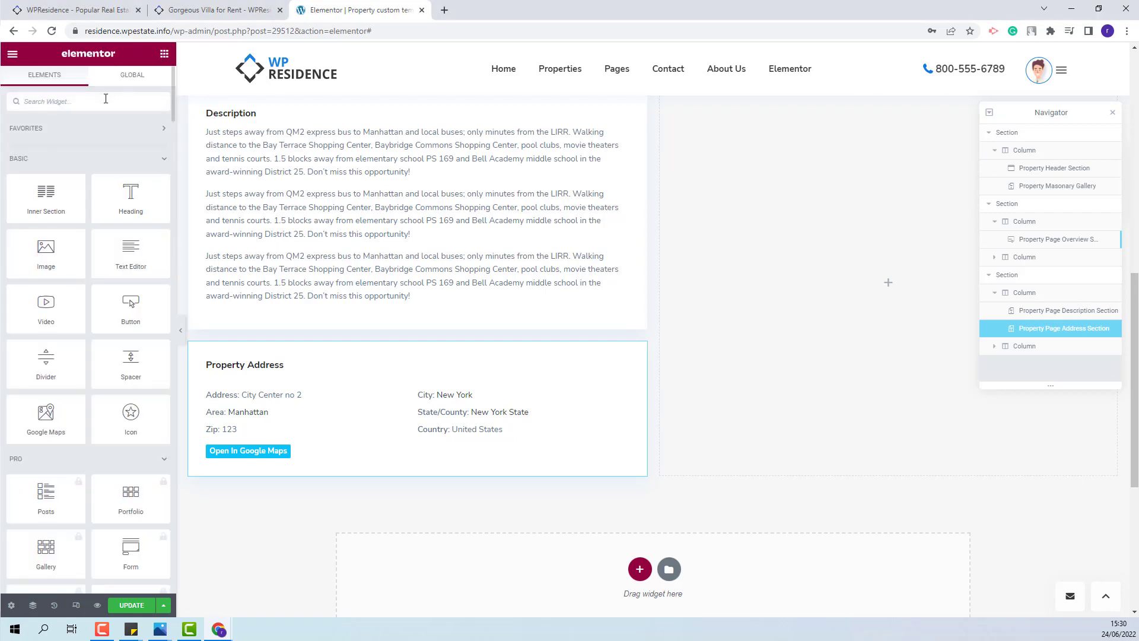
type("details")
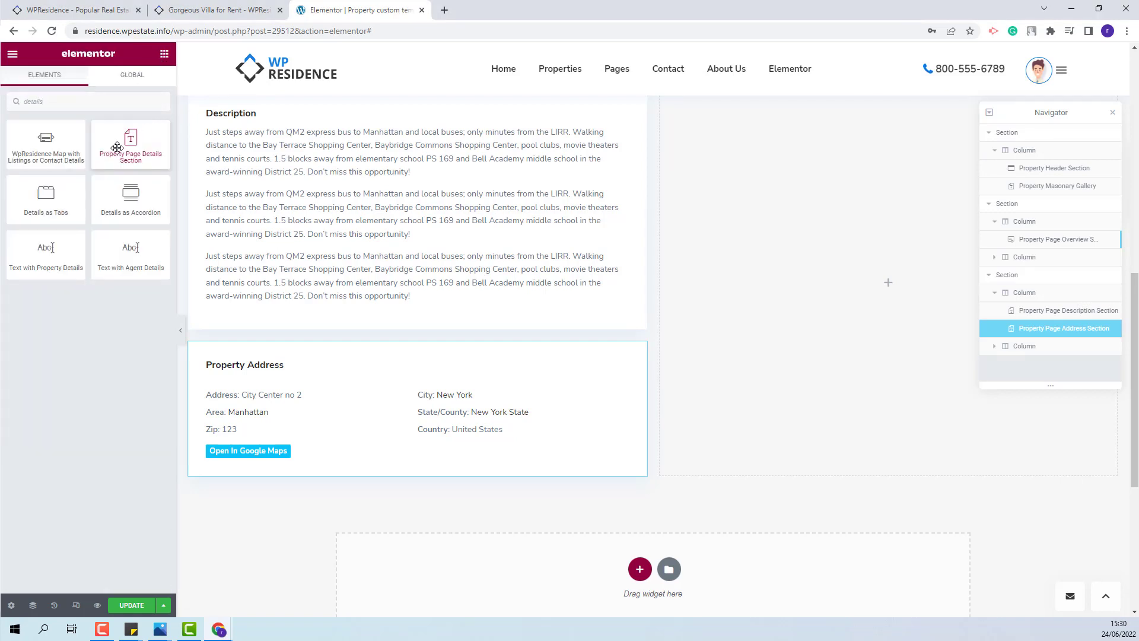
left_click_drag(117, 147, 305, 450)
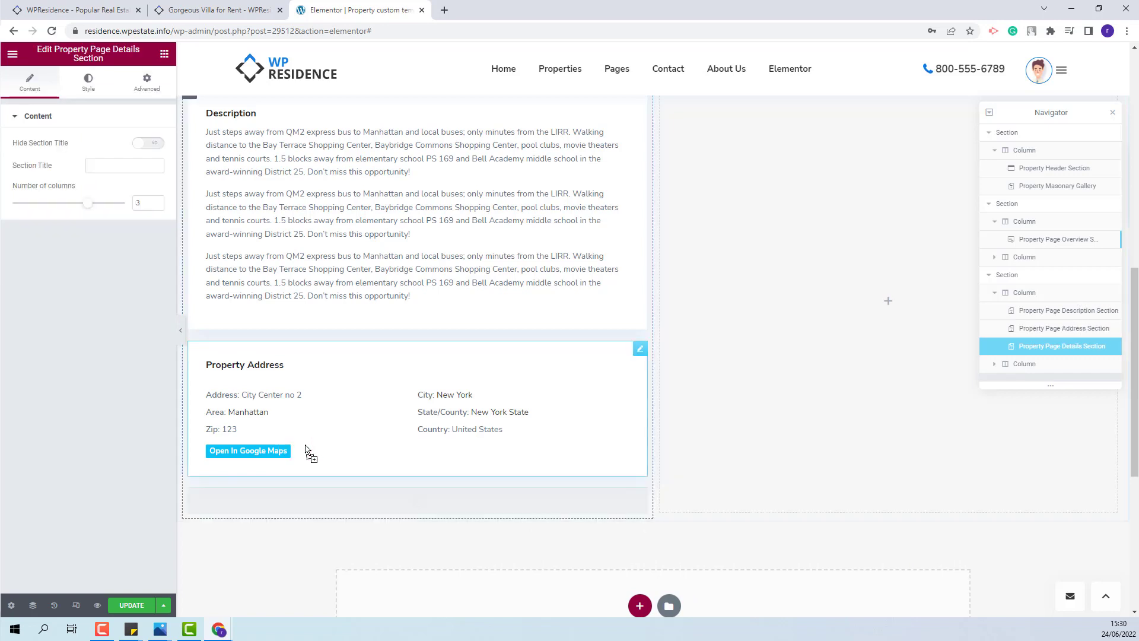
left_click(156, 205)
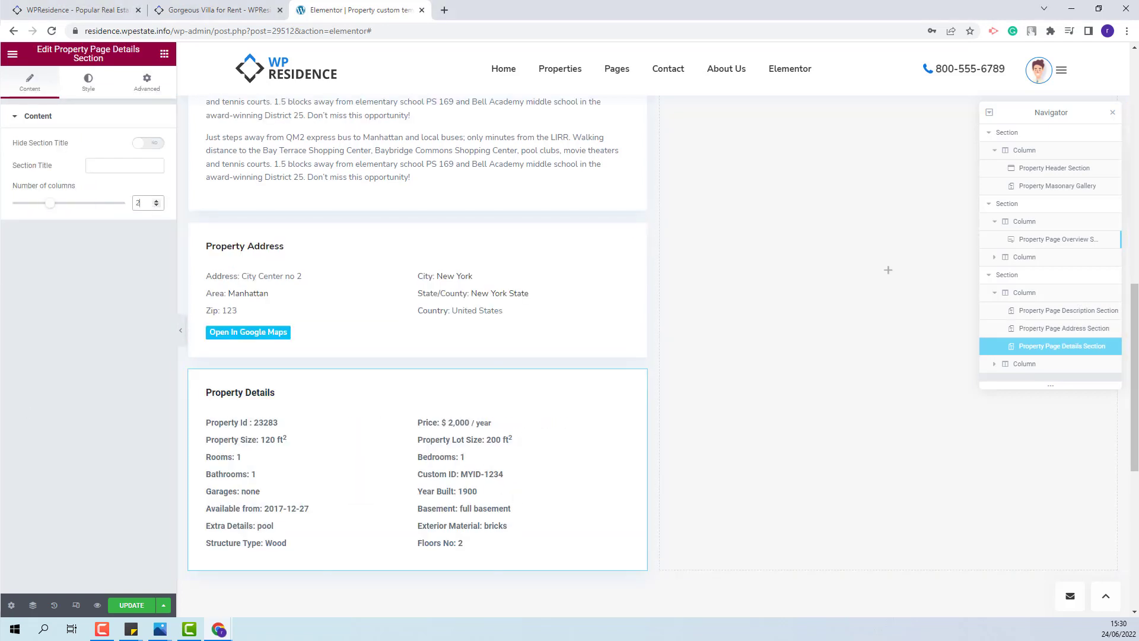
- Set the Property Details content text font to Nunito Sans
left_click(87, 83)
left_click(66, 212)
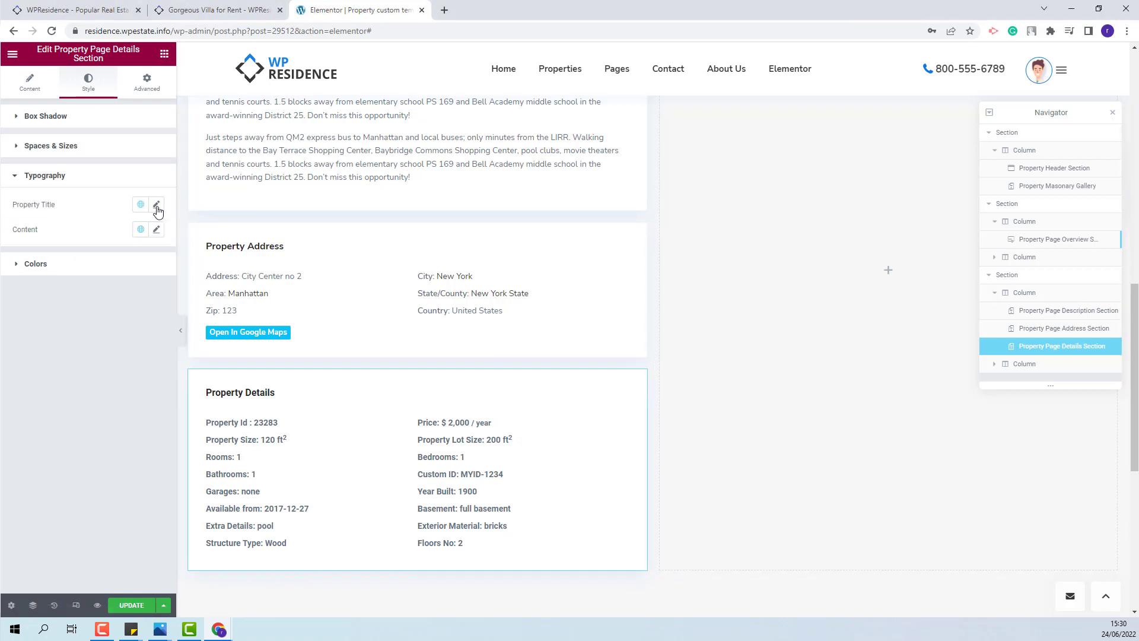
left_click(156, 229)
left_click(120, 285)
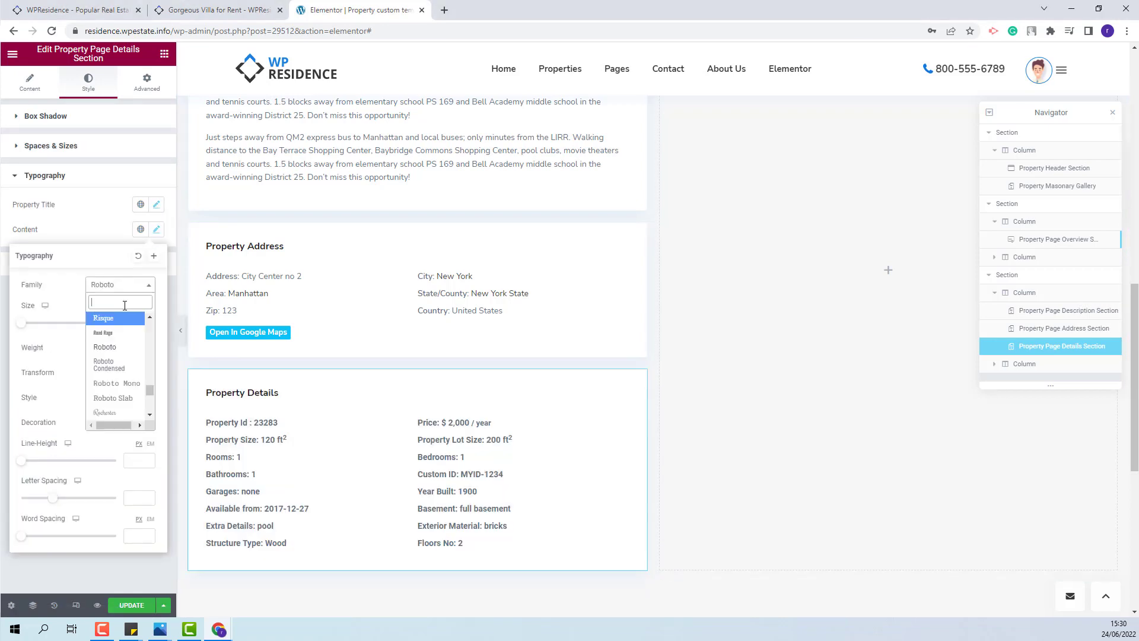
scroll(119, 356, "up", 5)
left_click(113, 328)
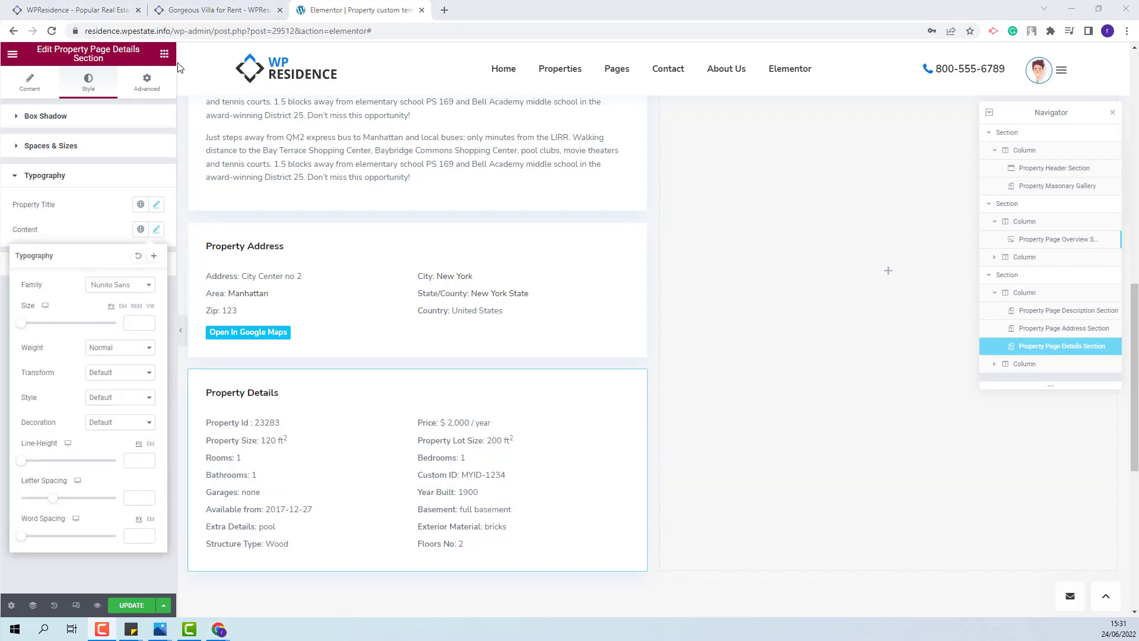
left_click(164, 54)
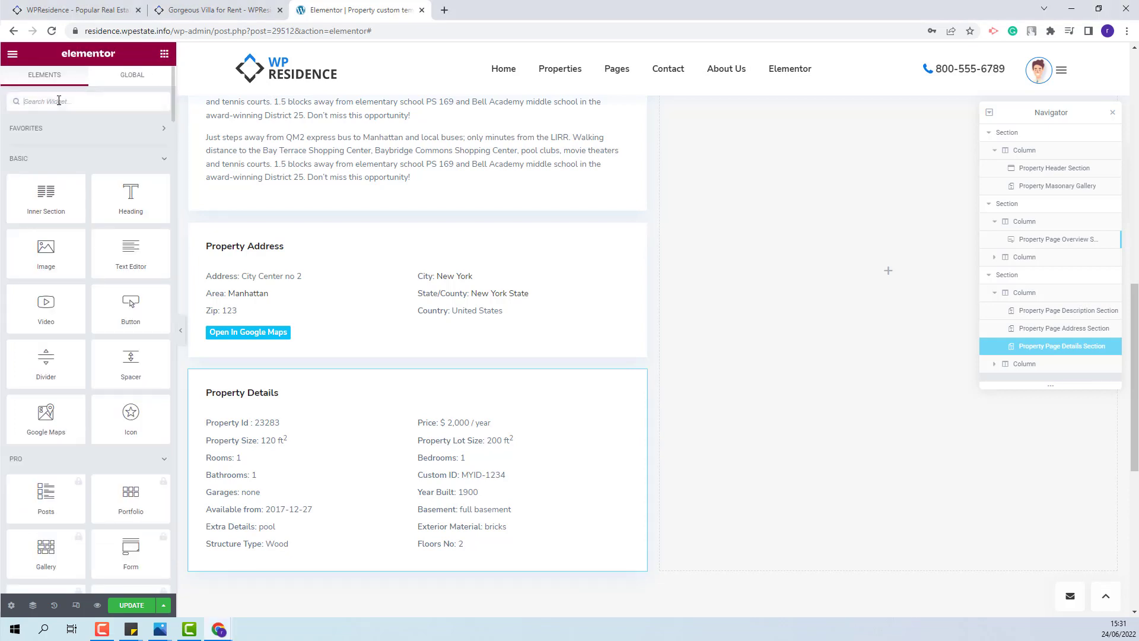
- Add the Property Page Features Section below Property Details, showing amenities in 2 columns
type("feature")
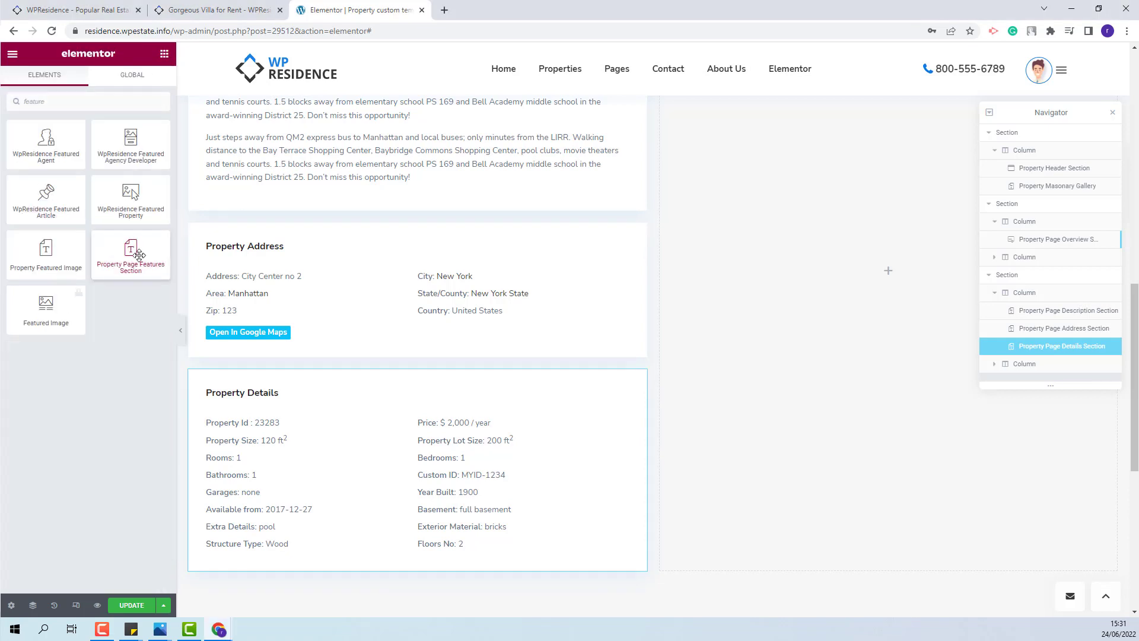
left_click_drag(131, 253, 351, 565)
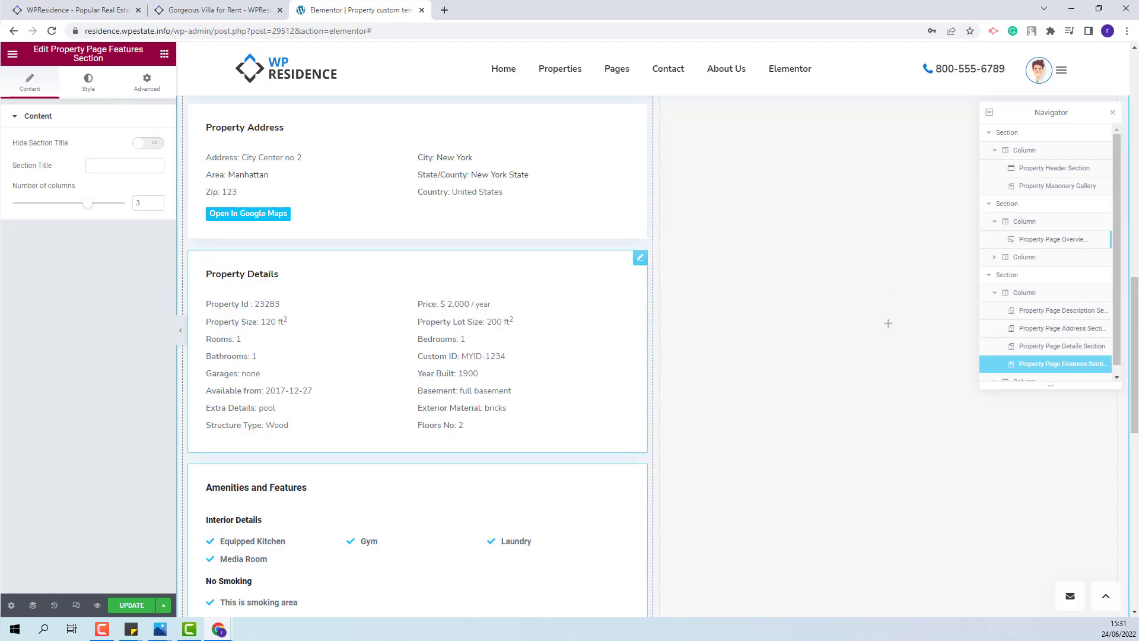
left_click(157, 206)
- Set the amenities item text to Nunito Sans at Normal weight
left_click(88, 83)
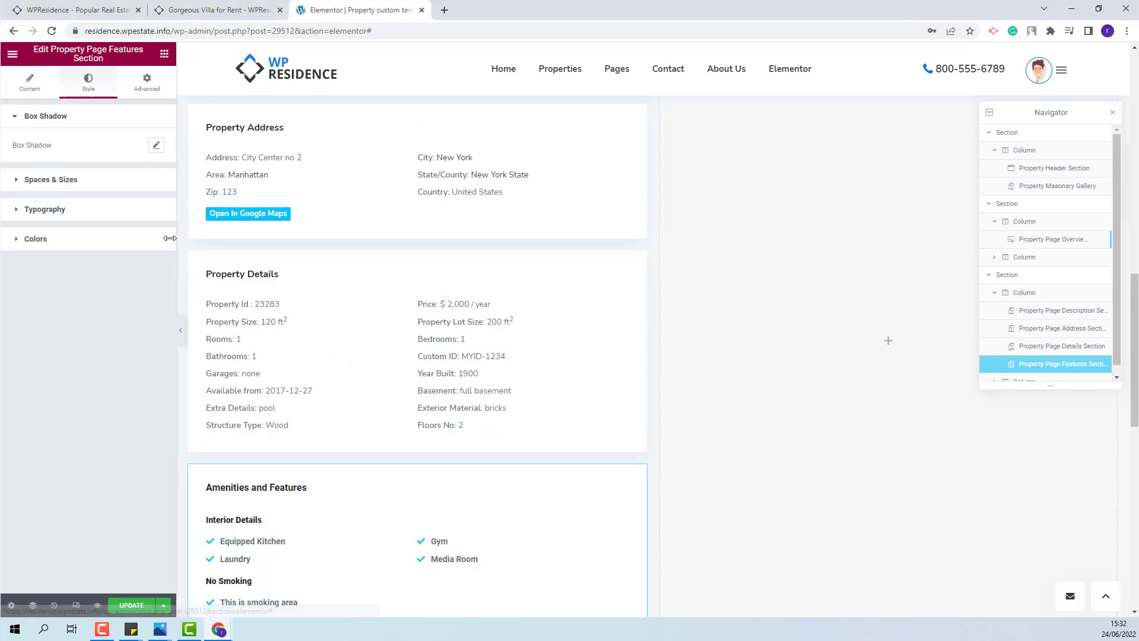
left_click(87, 212)
left_click(156, 204)
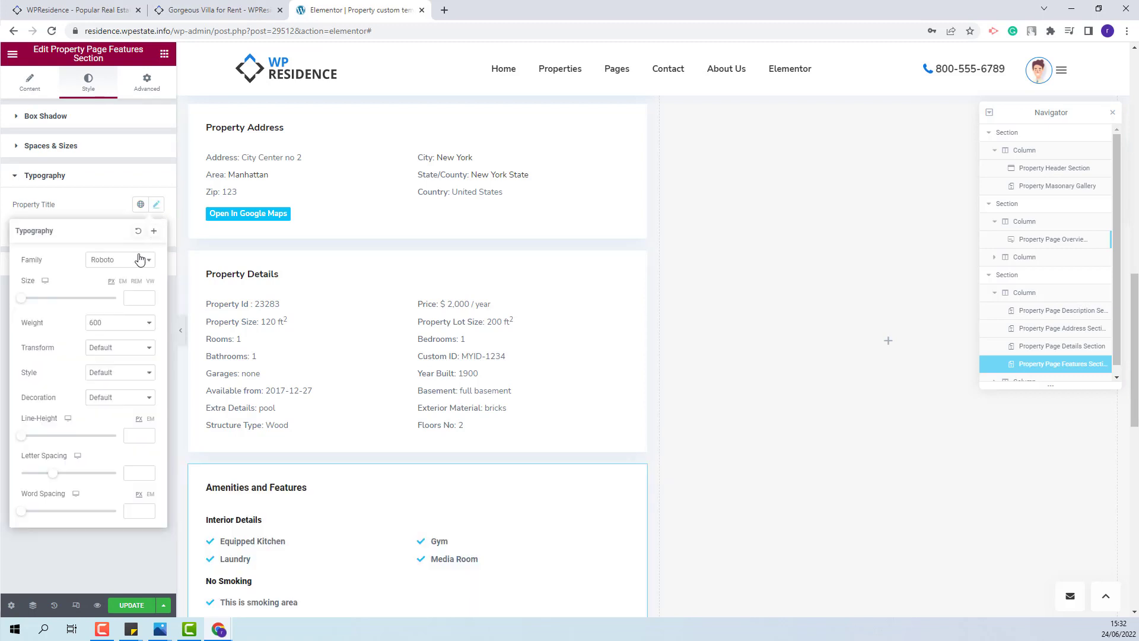
left_click(156, 229)
left_click(124, 285)
left_click(122, 355)
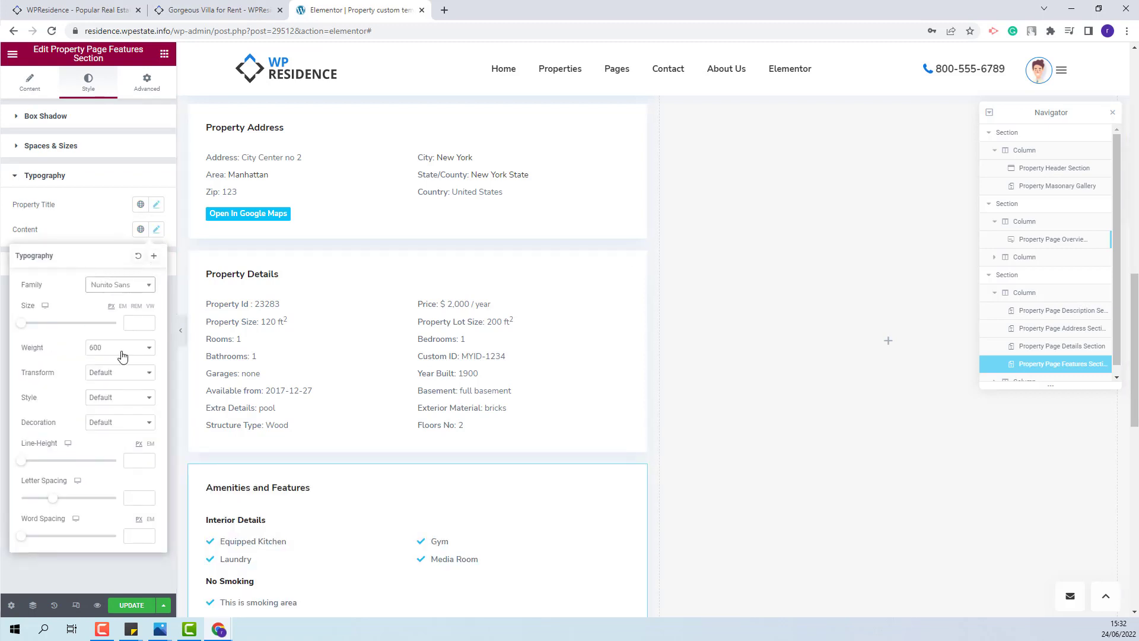
left_click(122, 356)
left_click(129, 455)
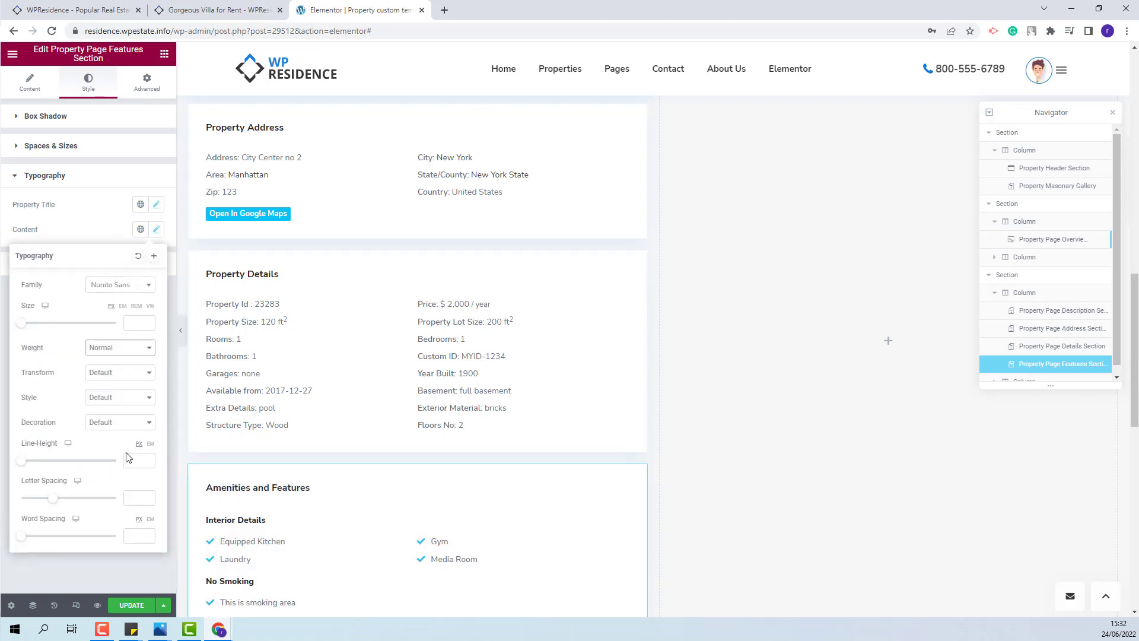
left_click(156, 229)
scroll(433, 448, "down", 7)
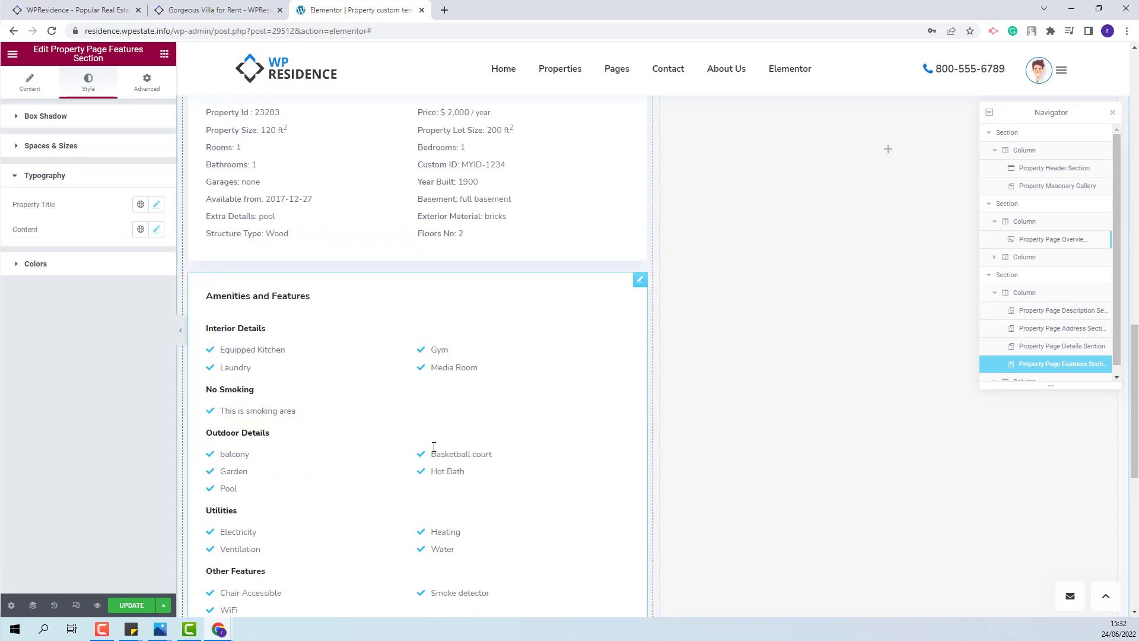
- Drop a Property Page Map Section below the amenities section
left_click(165, 53)
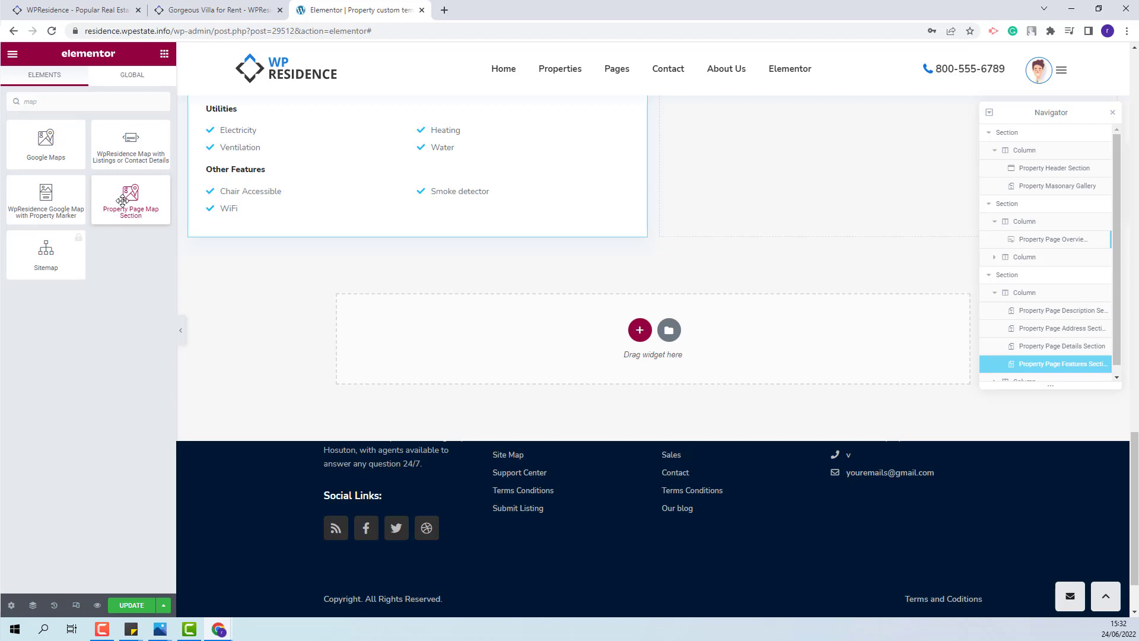
left_click_drag(122, 200, 229, 244)
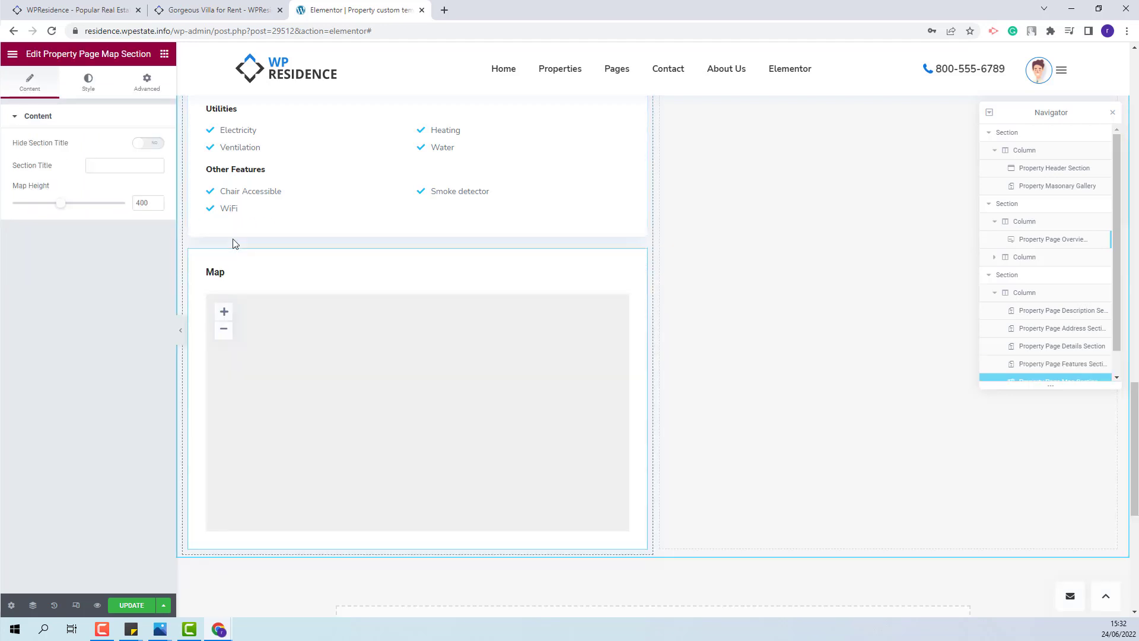
scroll(504, 346, "up", 15)
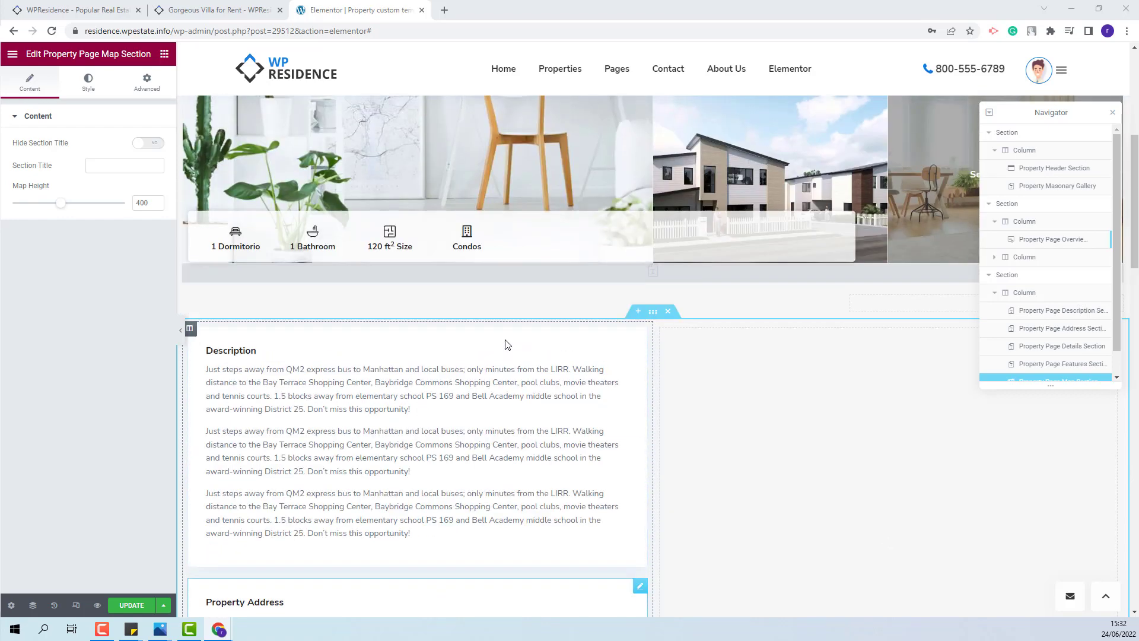
scroll(507, 345, "down", 2)
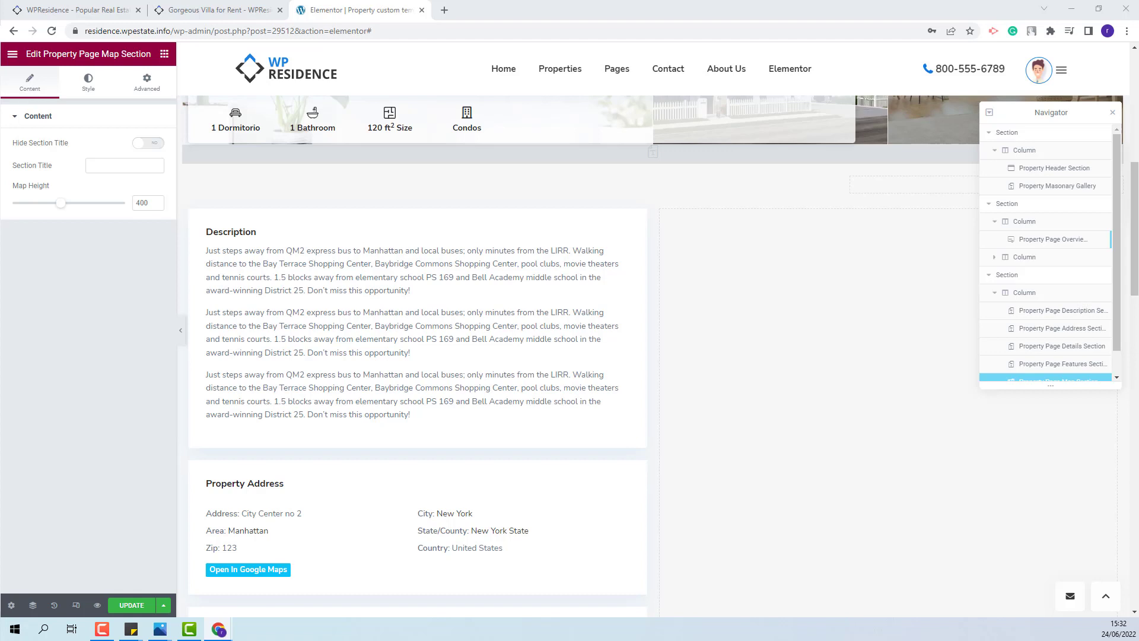
- Place the Property Page Agent Form Section in the right column with social icons hidden
left_click(164, 53)
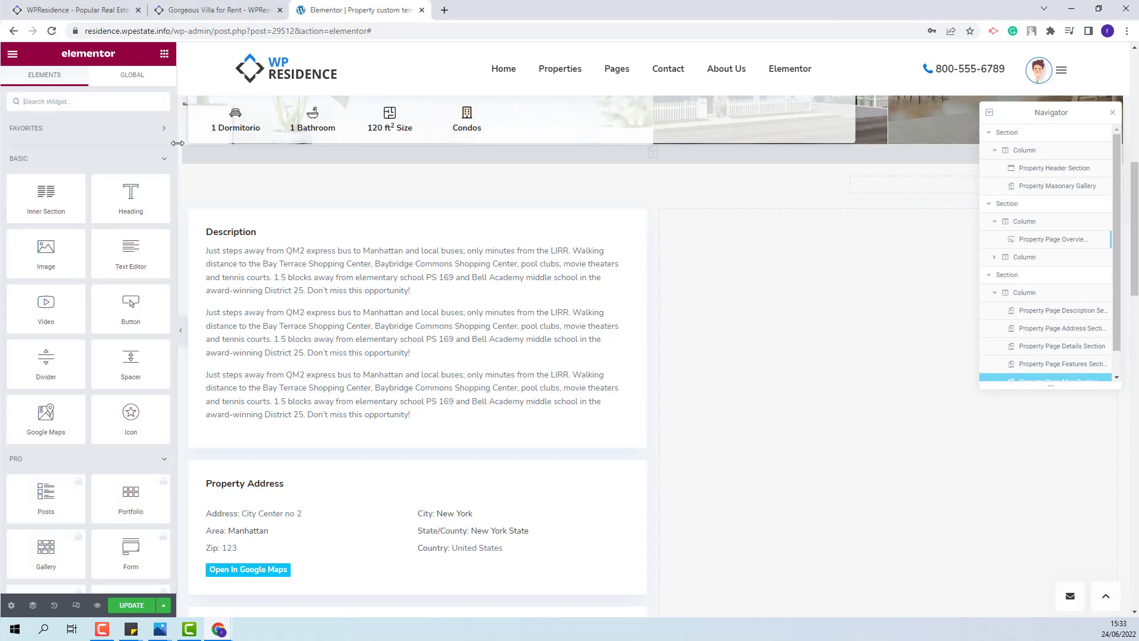
type("agent form")
left_click_drag(46, 143, 877, 279)
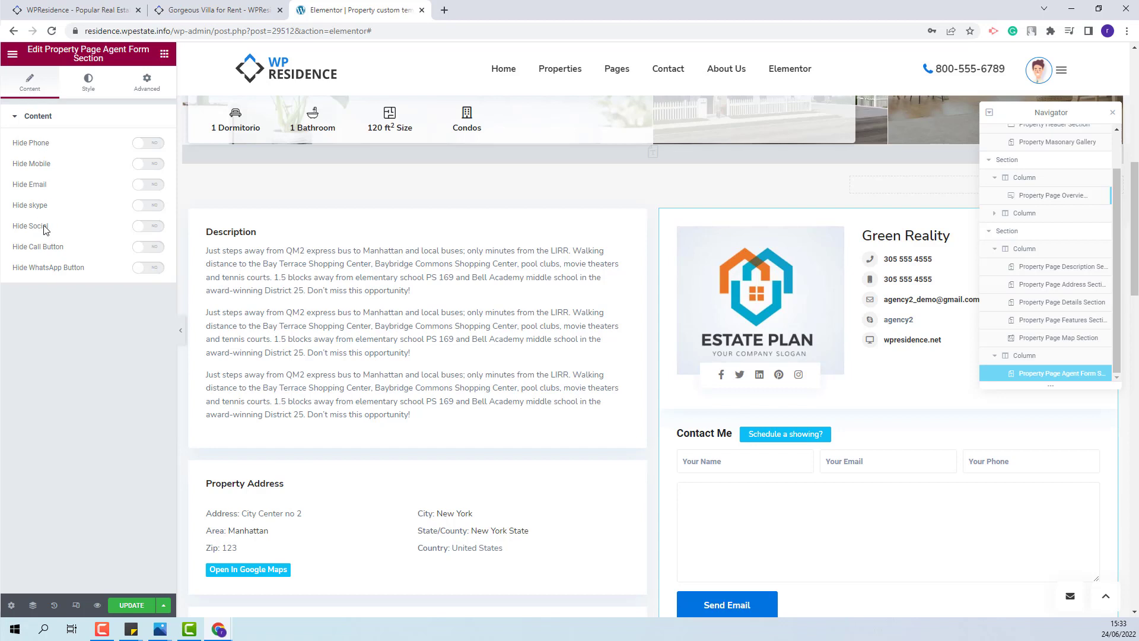
left_click(146, 227)
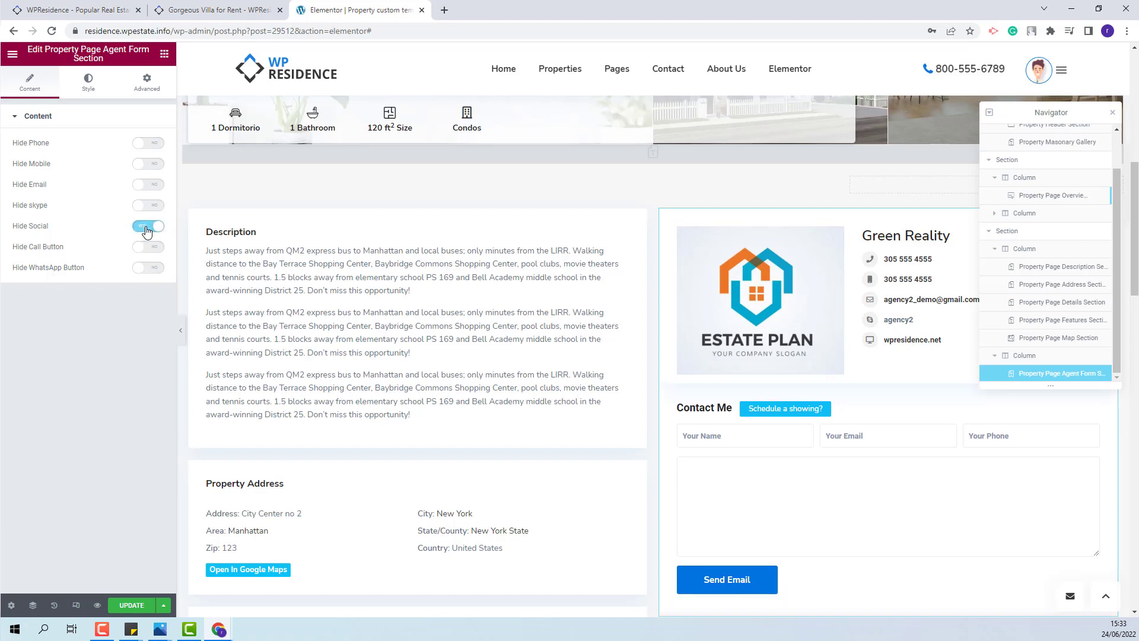
left_click(165, 54)
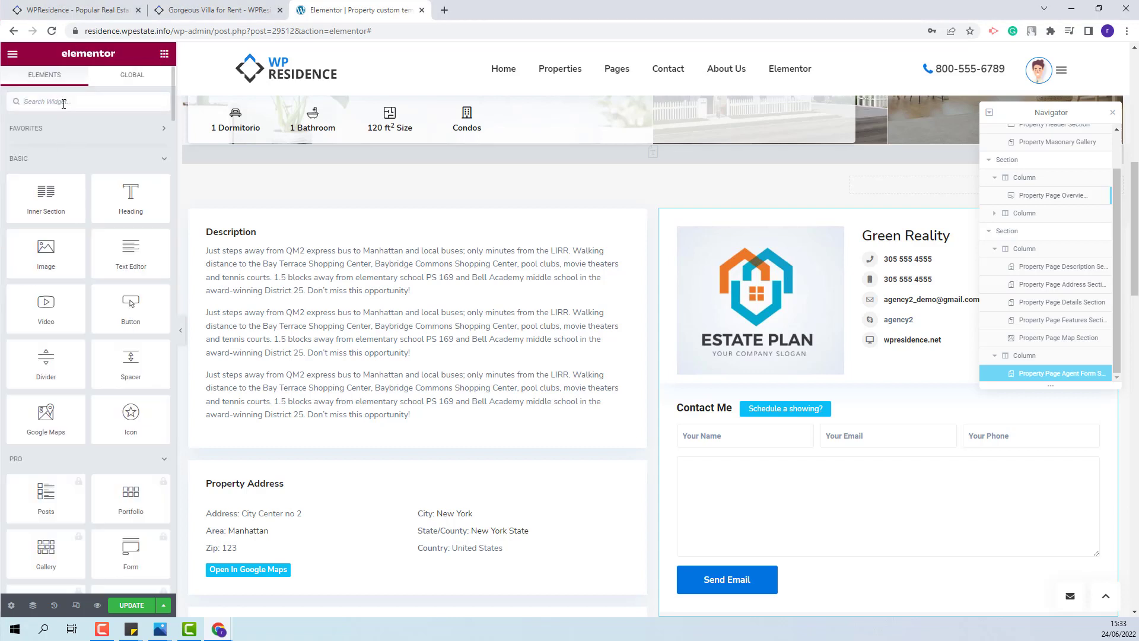
- Search 'floor' and place the Floor Plans Section below the agent contact form
type("floor")
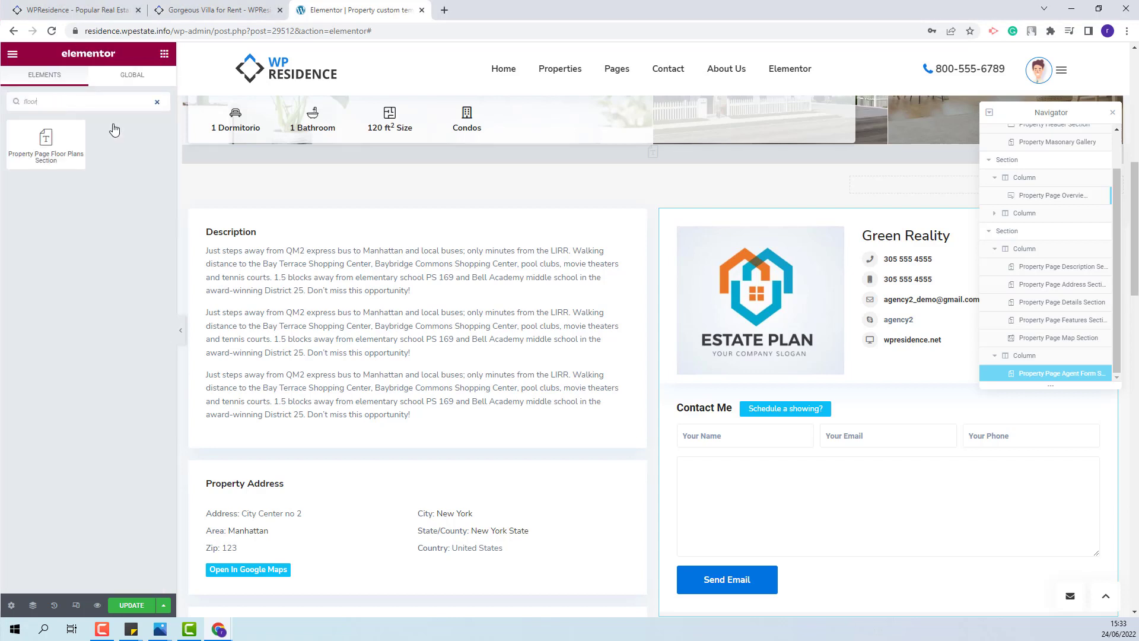
left_click_drag(46, 143, 764, 340)
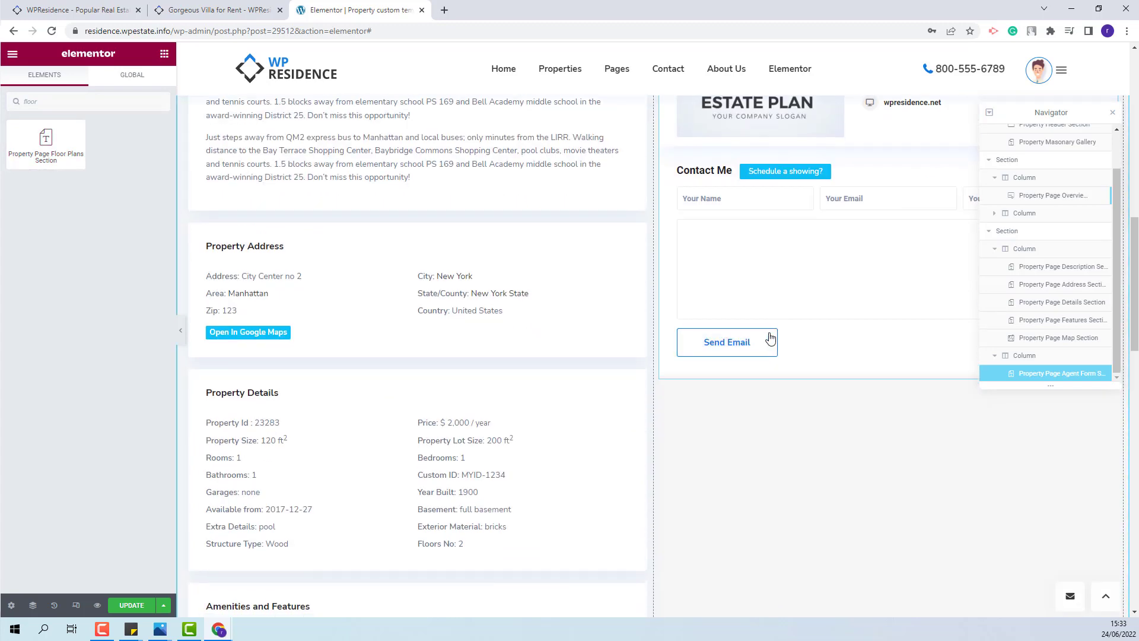
left_click_drag(46, 142, 771, 381)
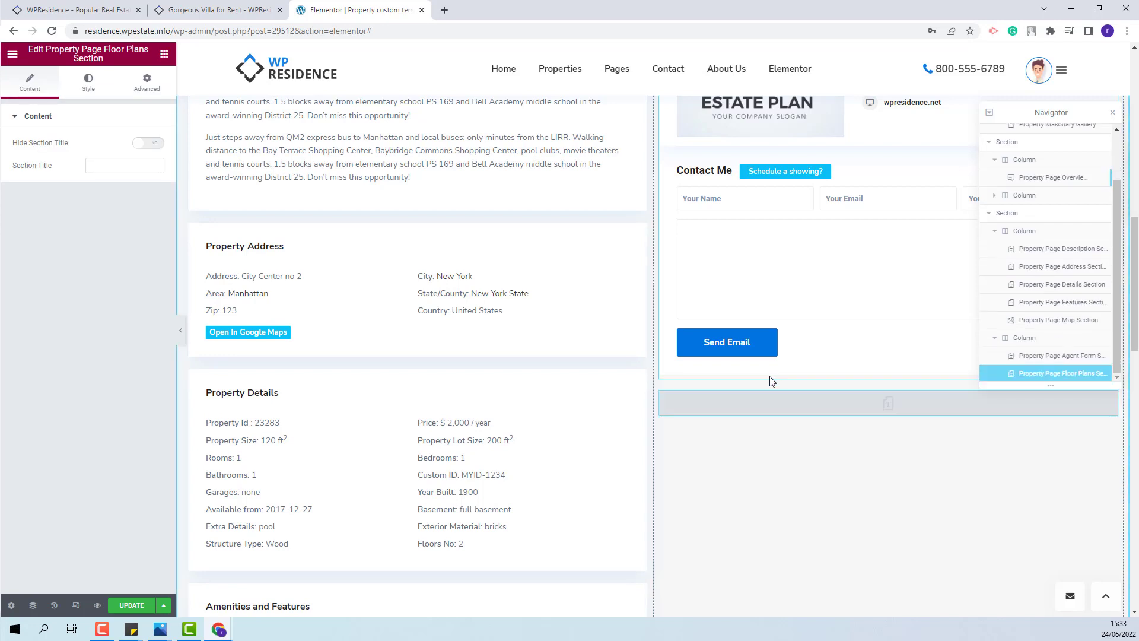
left_click(165, 54)
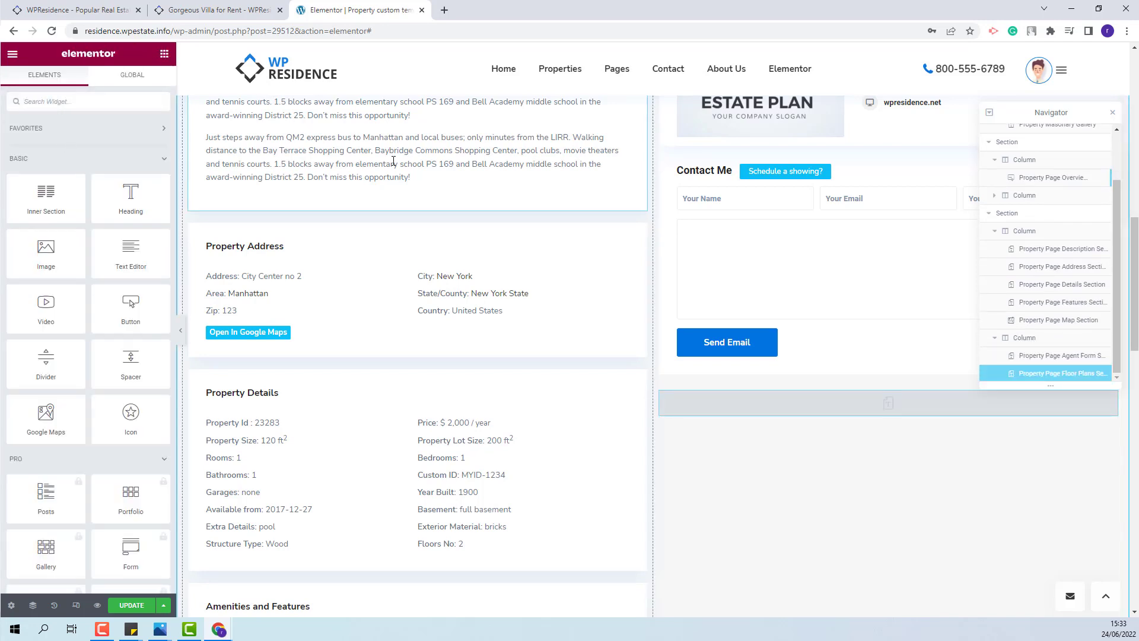
- Place the Property Page Video Section below the Floor Plans section
type("video")
left_click_drag(27, 208, 801, 409)
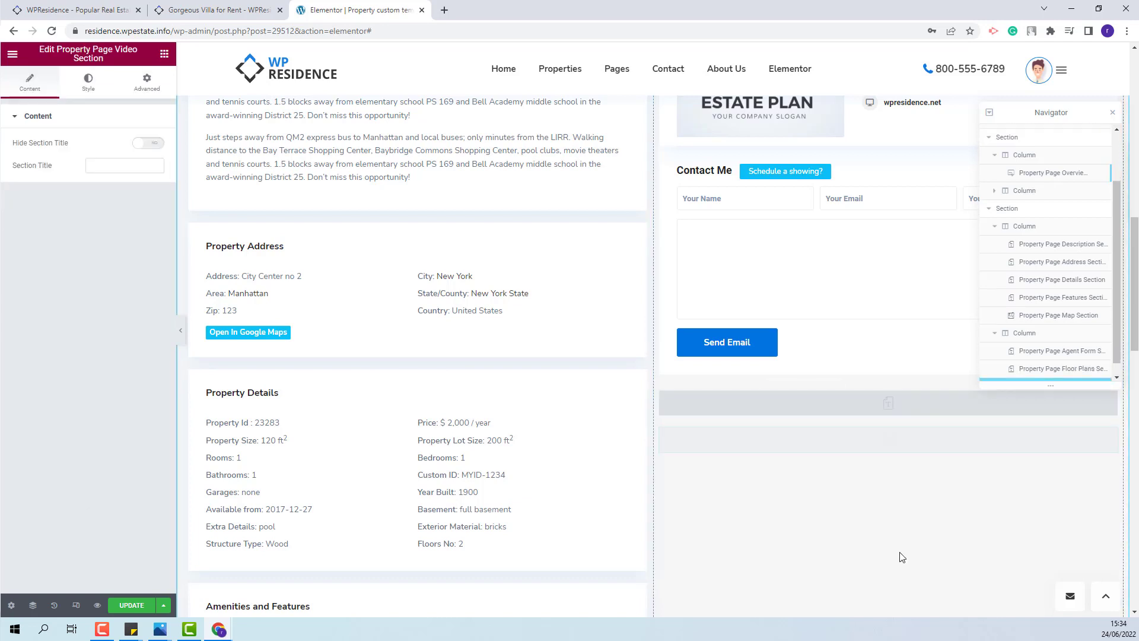
left_click(742, 406)
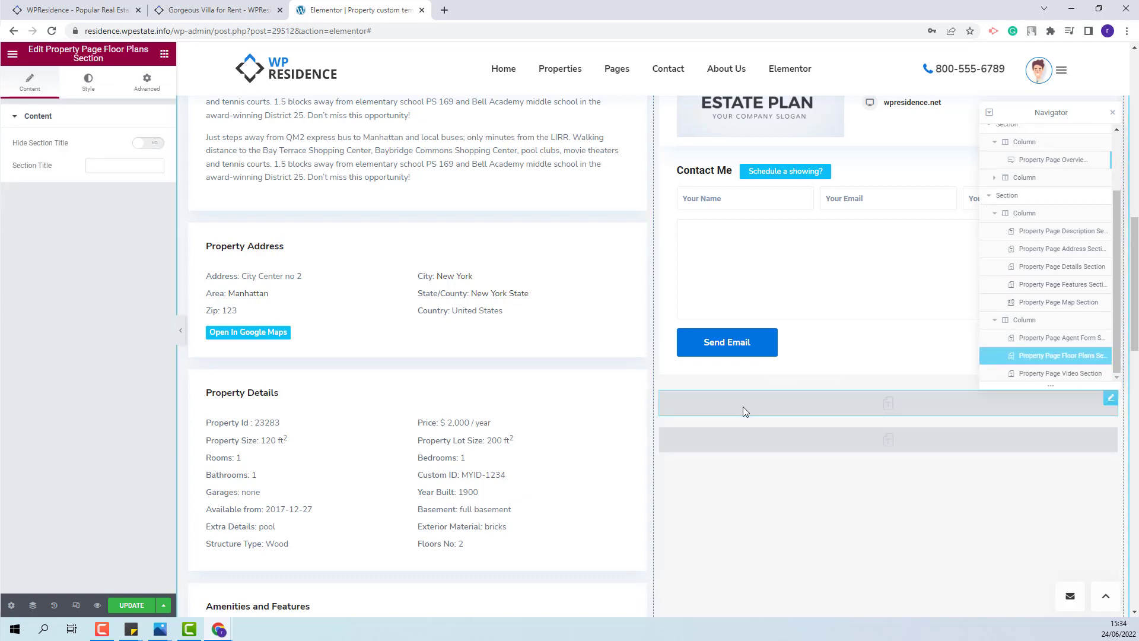
- Set the Floor Plans title typography to Nunito Sans, weight 700
left_click(88, 82)
left_click(100, 176)
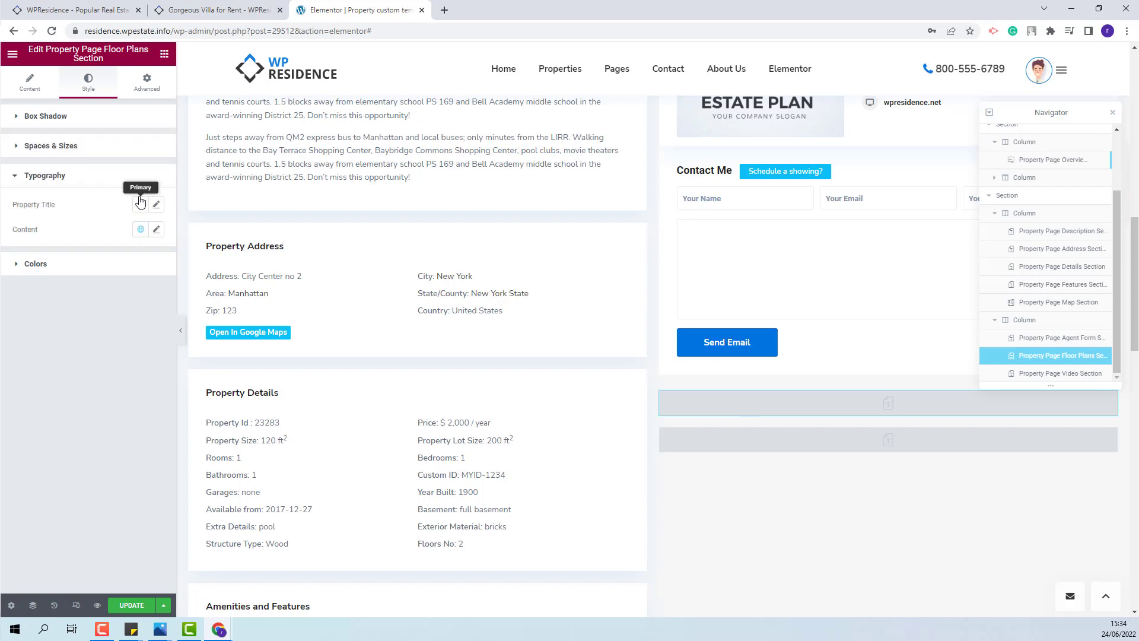
left_click(156, 207)
left_click(119, 259)
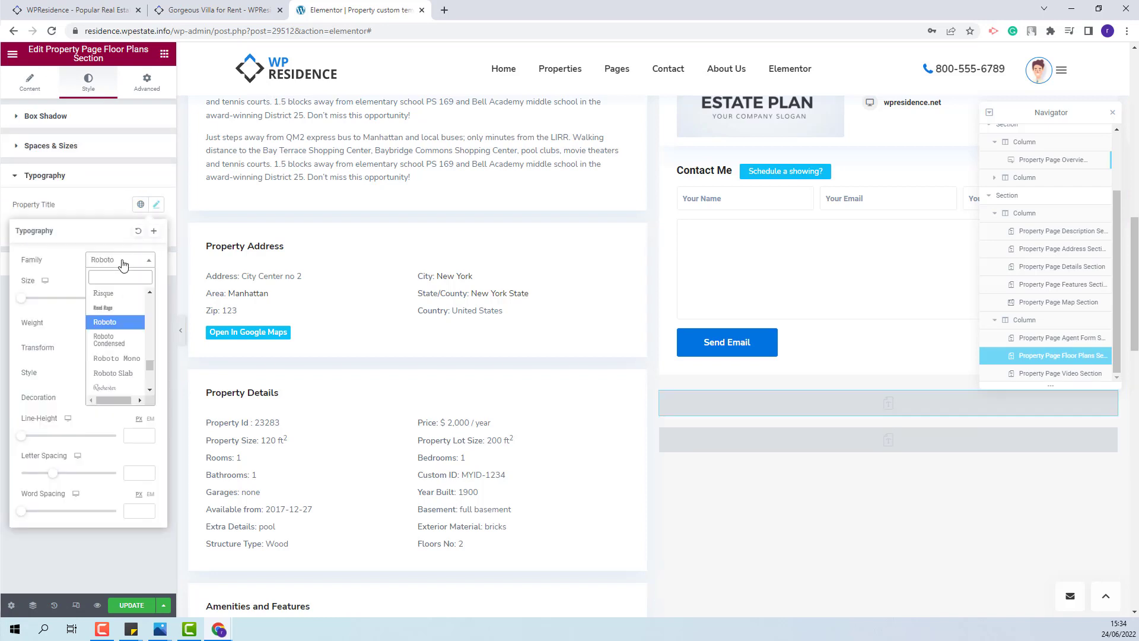
left_click(119, 322)
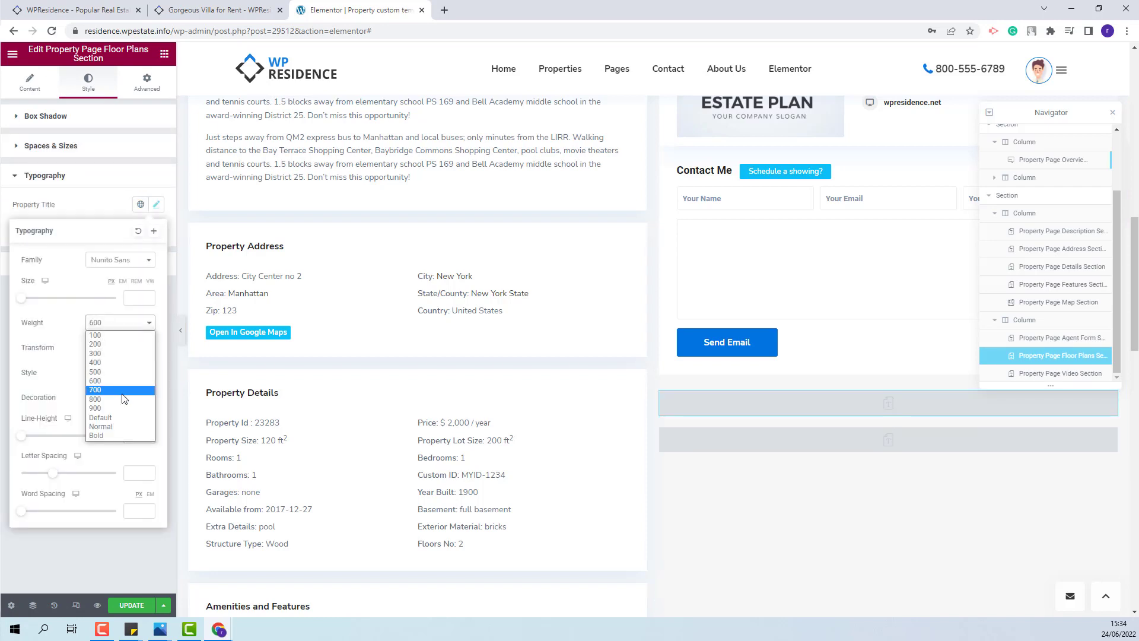
left_click(122, 391)
- Set the Floor Plans content text weight to Normal
left_click(90, 176)
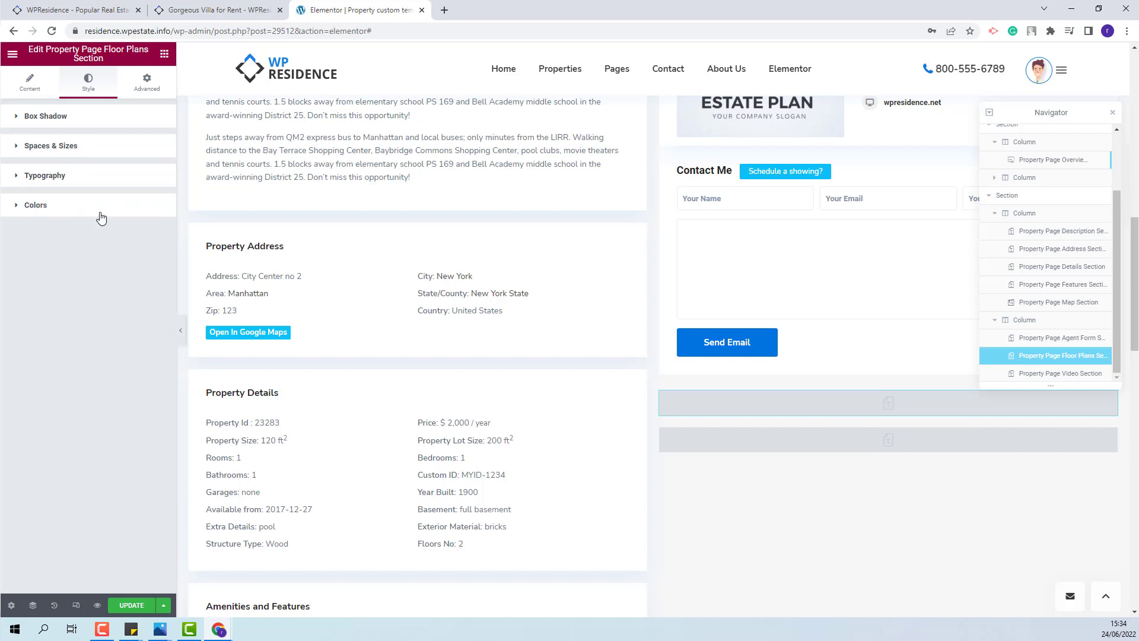
left_click(93, 178)
left_click(156, 229)
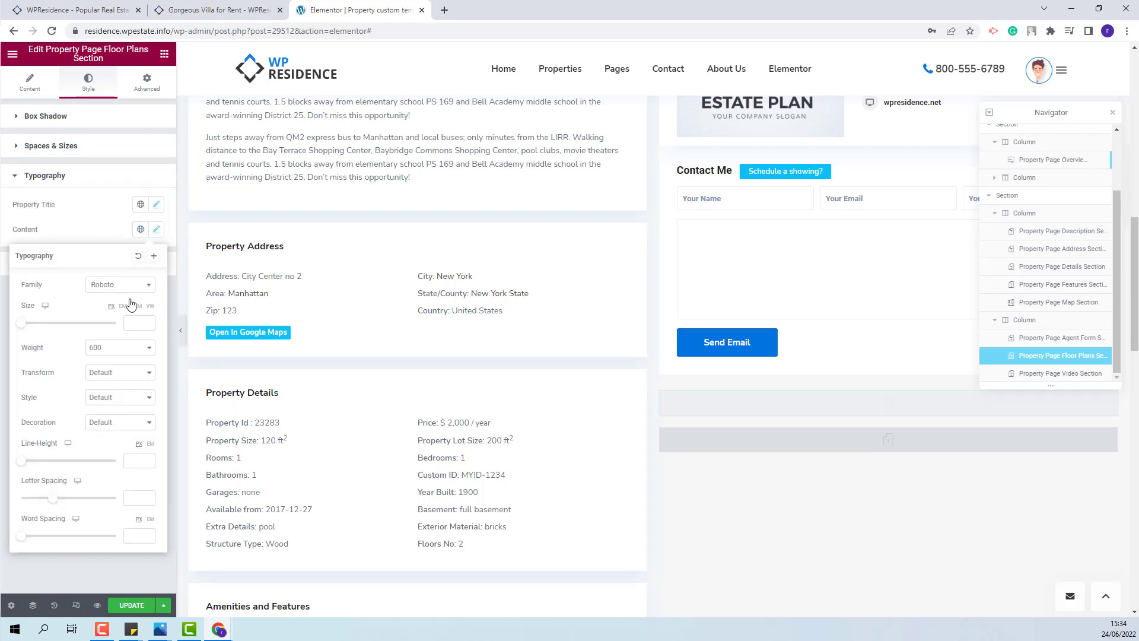
left_click(122, 347)
left_click(121, 451)
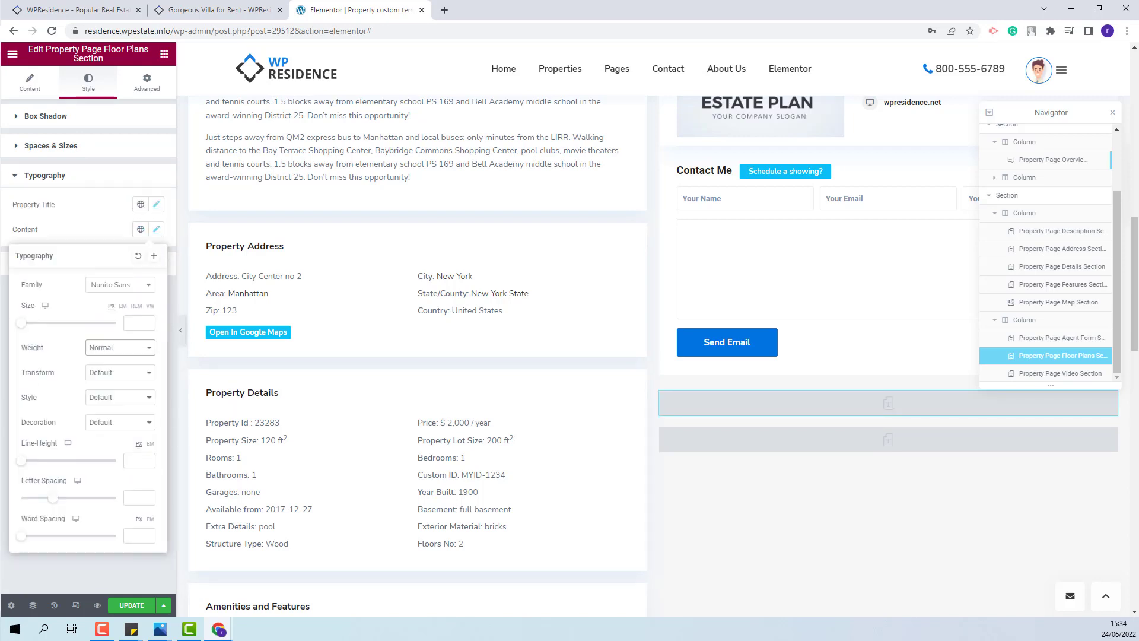
left_click(888, 439)
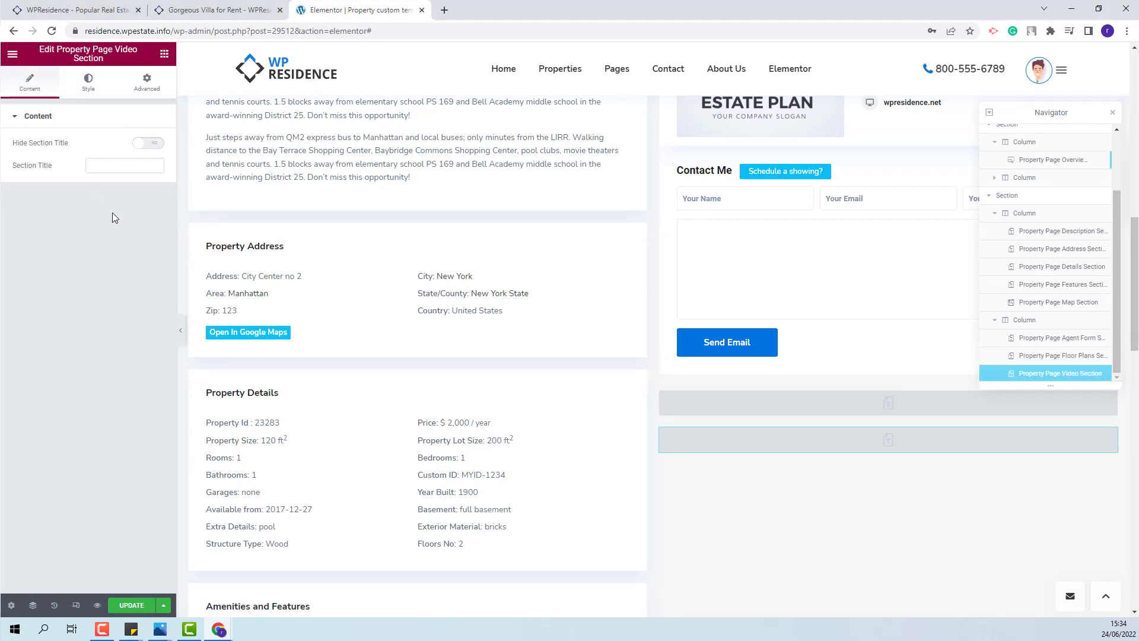
- Review the Video Section's title typography settings without changing the font
left_click(88, 82)
left_click(78, 218)
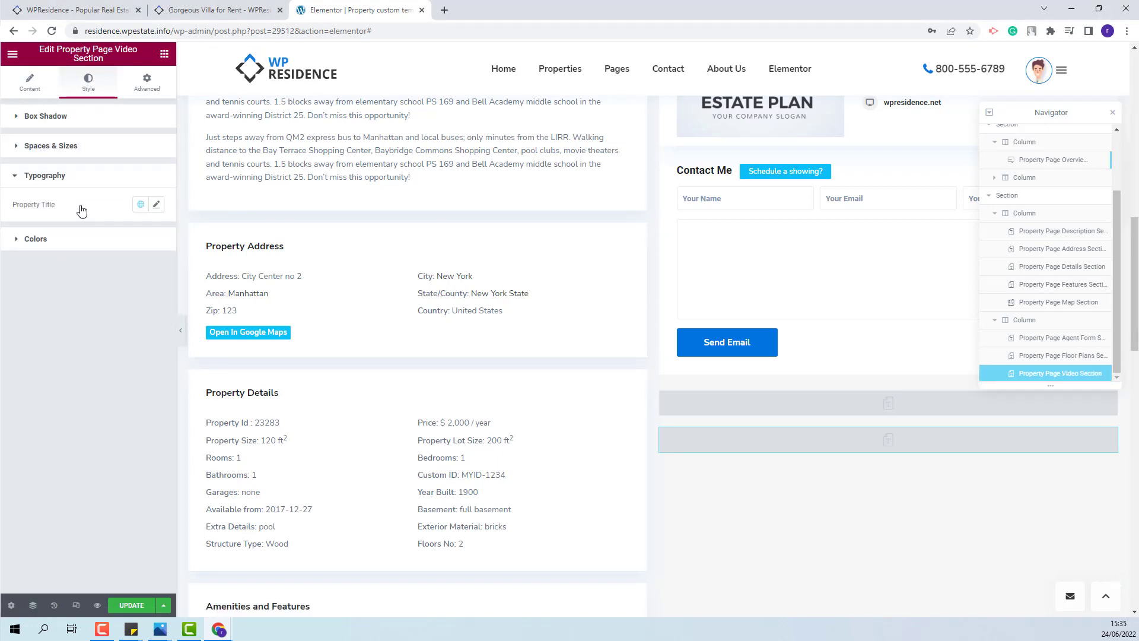
left_click(158, 205)
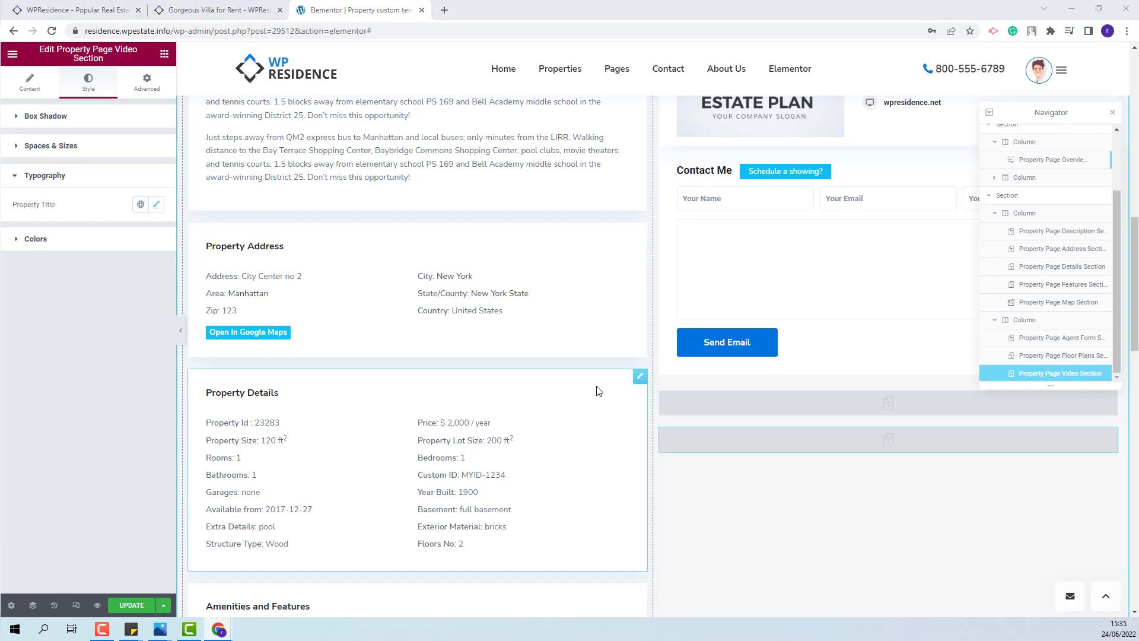
scroll(598, 332, "down", 5)
scroll(598, 389, "down", 10)
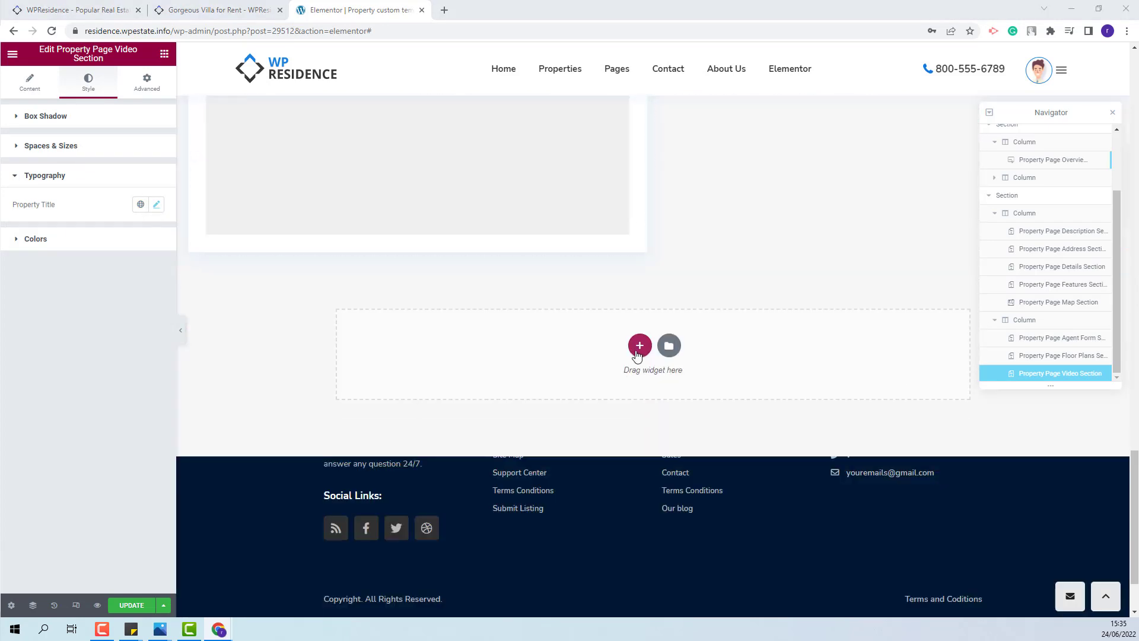
- Add a one-column section with the Similar Listings widget showing 3 items, 3 per row
left_click(638, 344)
left_click(501, 379)
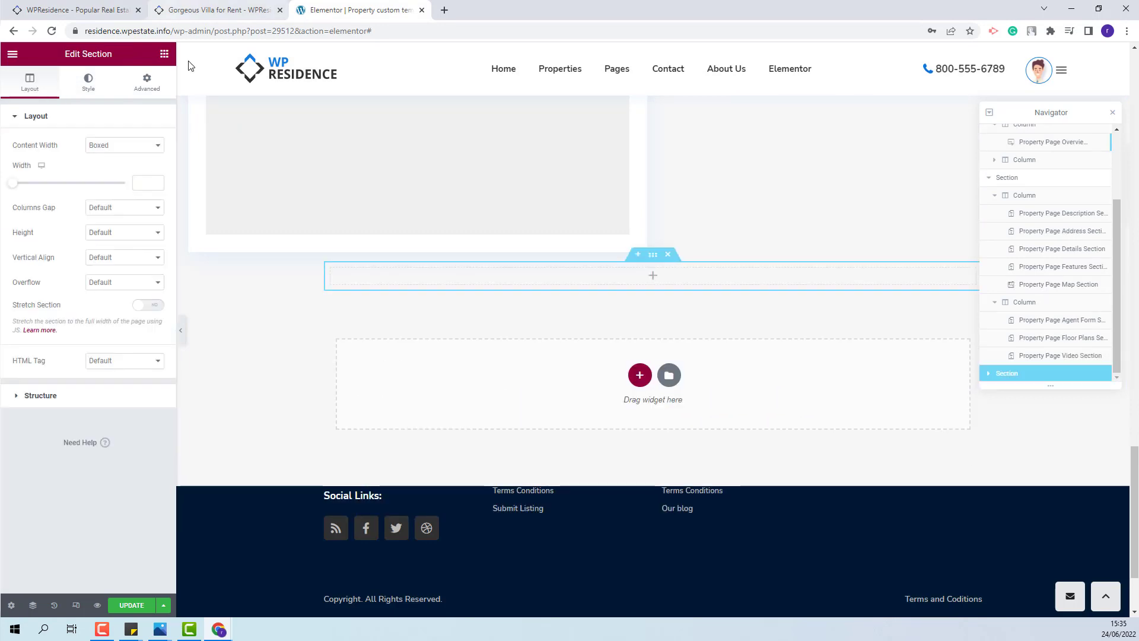
left_click(166, 55)
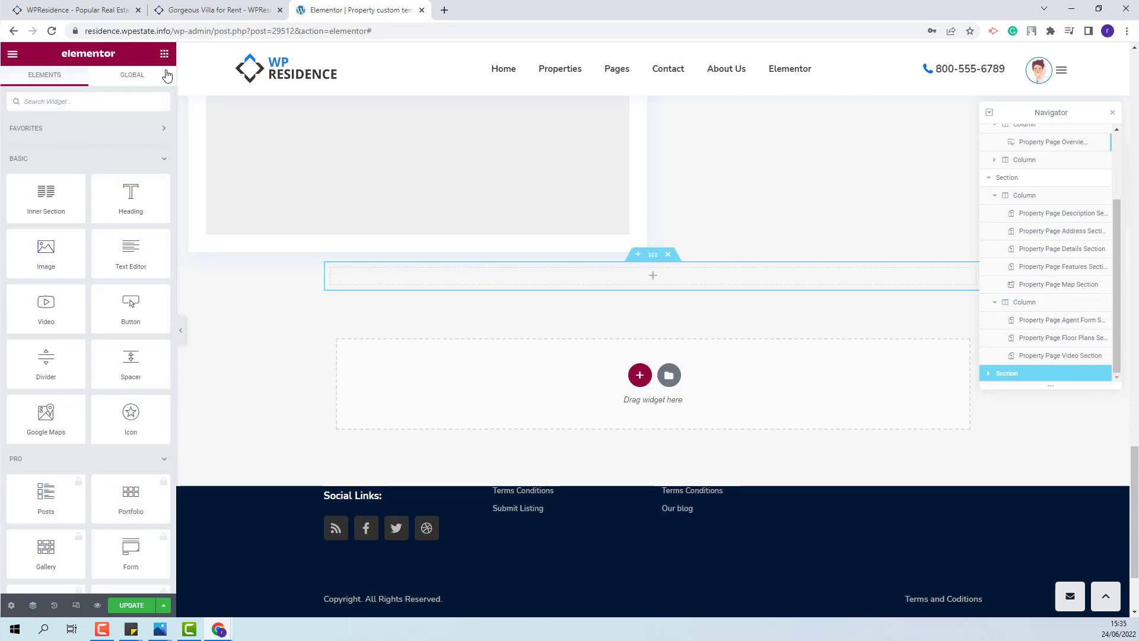
type("similar")
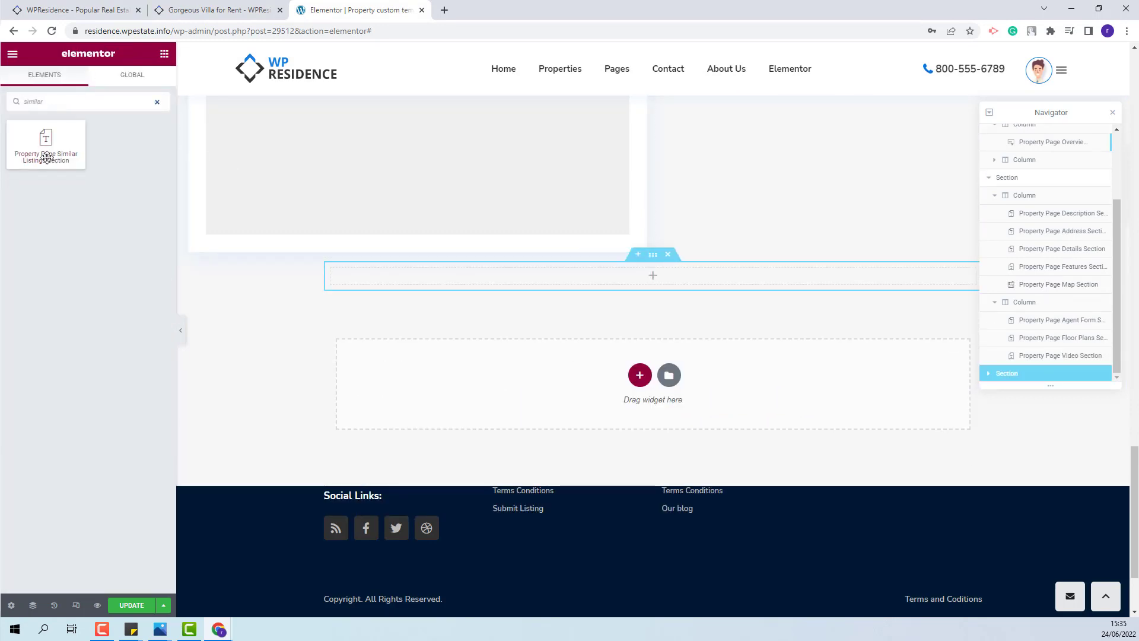
left_click_drag(46, 144, 590, 287)
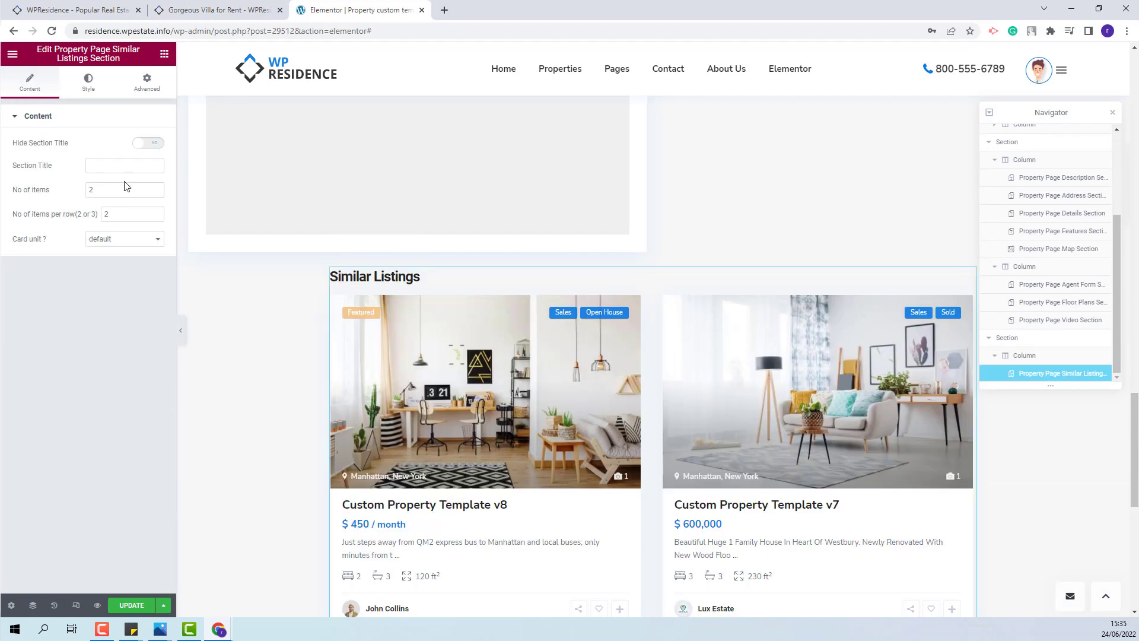
double_click(126, 186)
type("3")
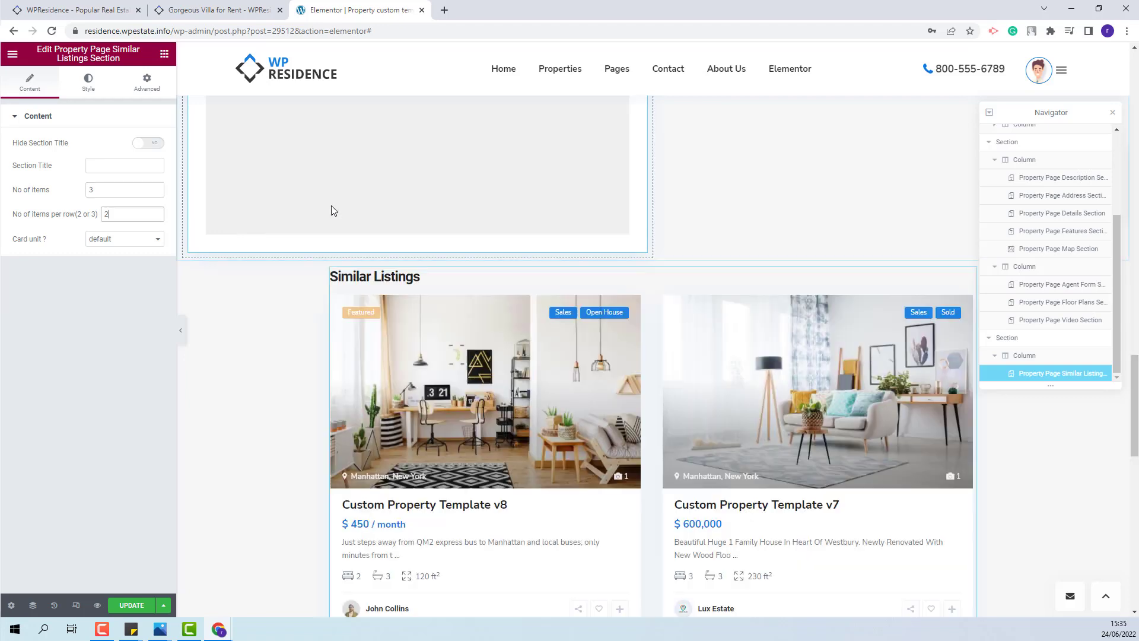
key("Tab")
type("3")
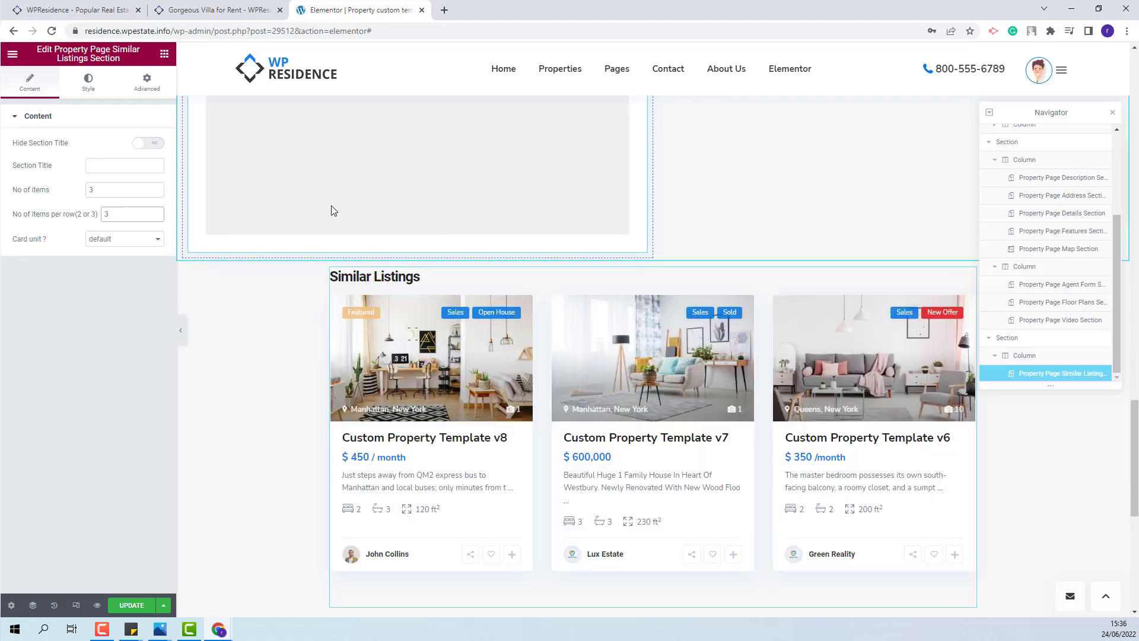
- Style the similar listings property titles in Nunito Sans, weight 700
left_click(88, 82)
left_click(70, 243)
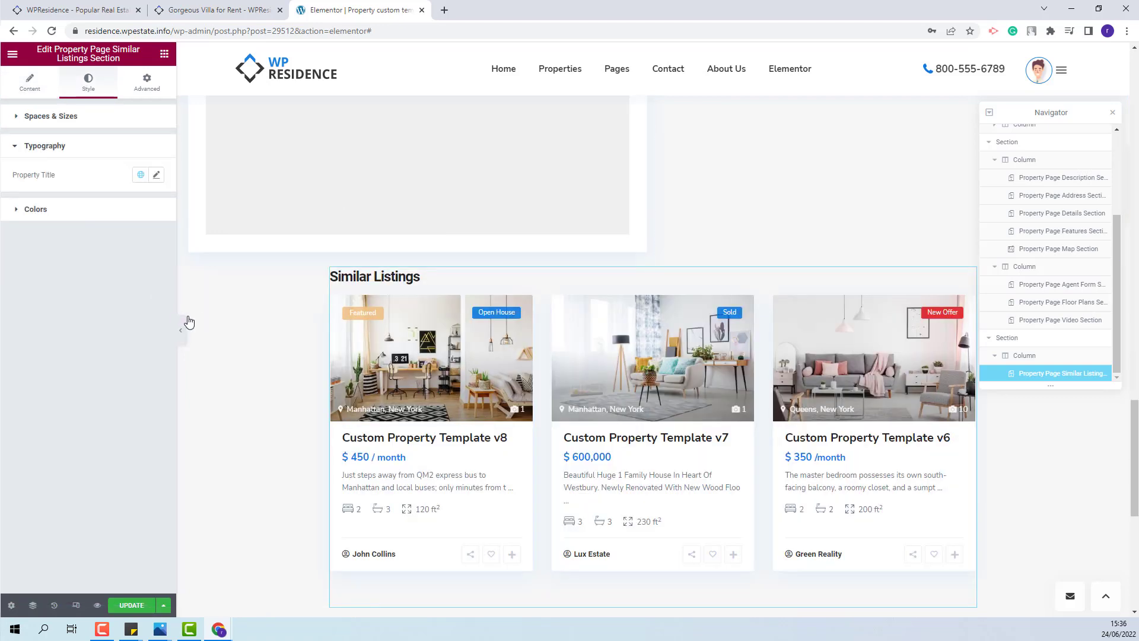
left_click(157, 176)
left_click(114, 233)
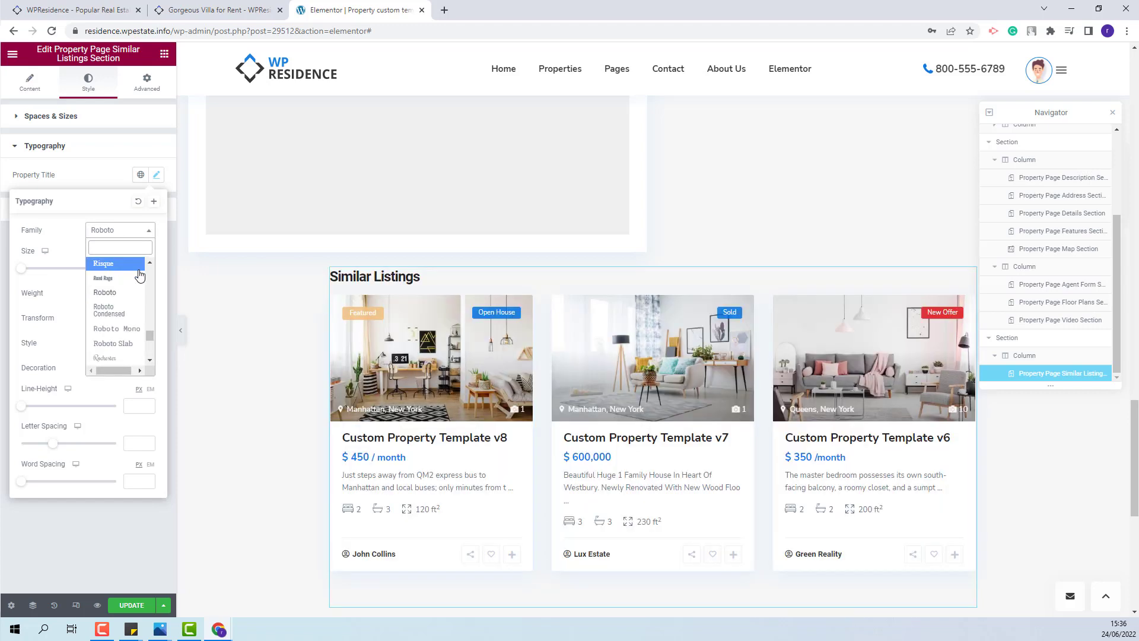
left_click(119, 292)
left_click(99, 366)
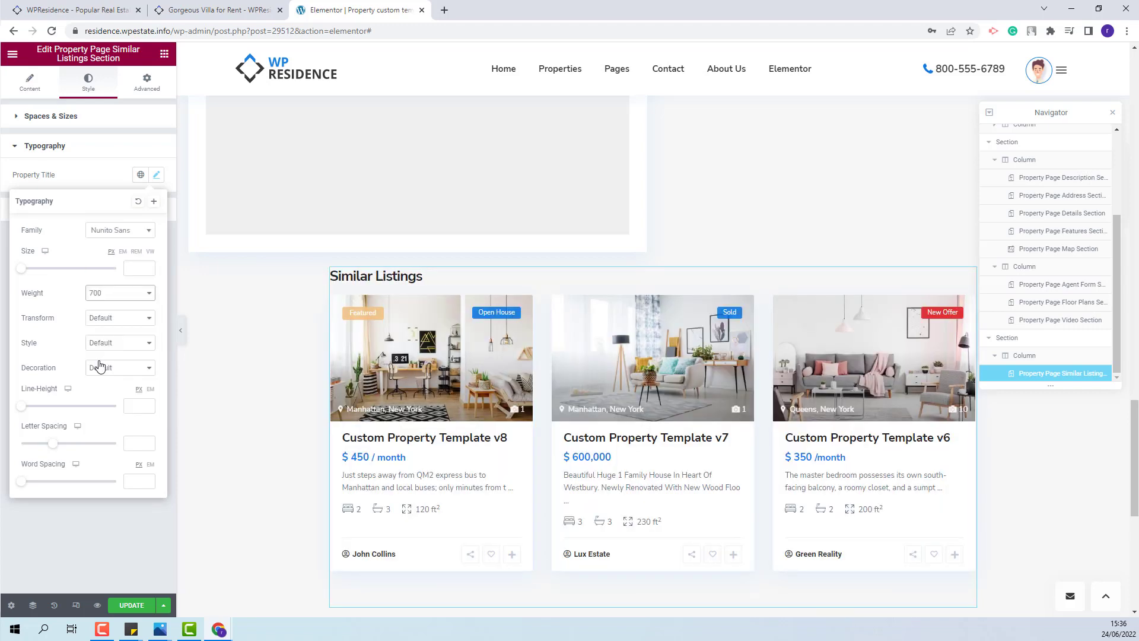
- Make the similar listings section Full Width and stretched, then save the template with Ctrl+S
left_click(1007, 340)
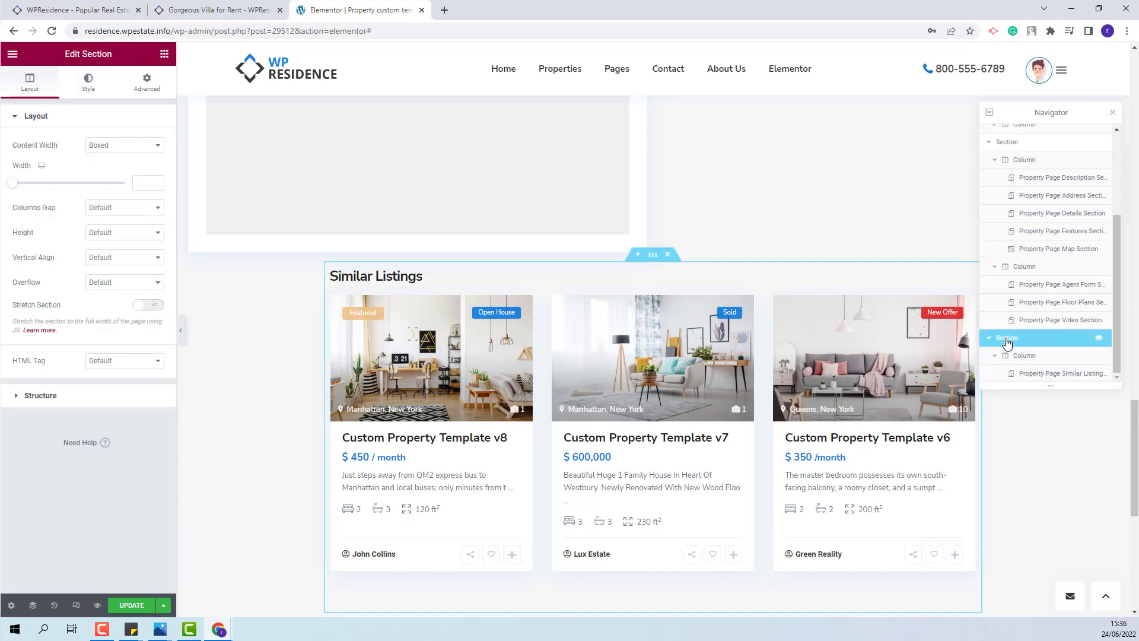
left_click(106, 145)
left_click(110, 169)
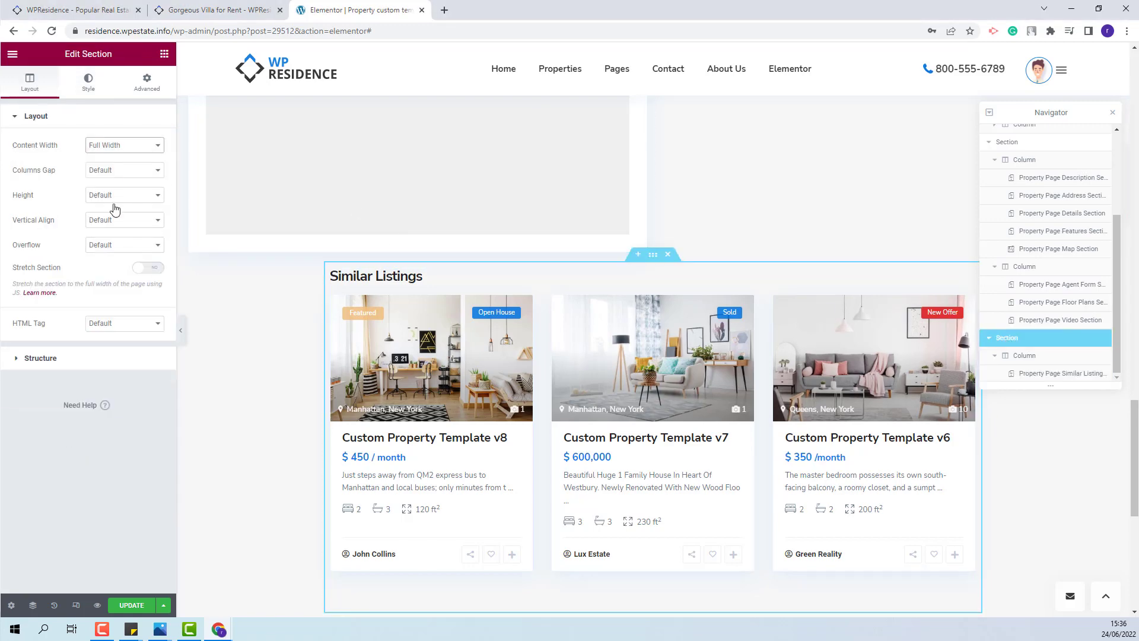
left_click(148, 268)
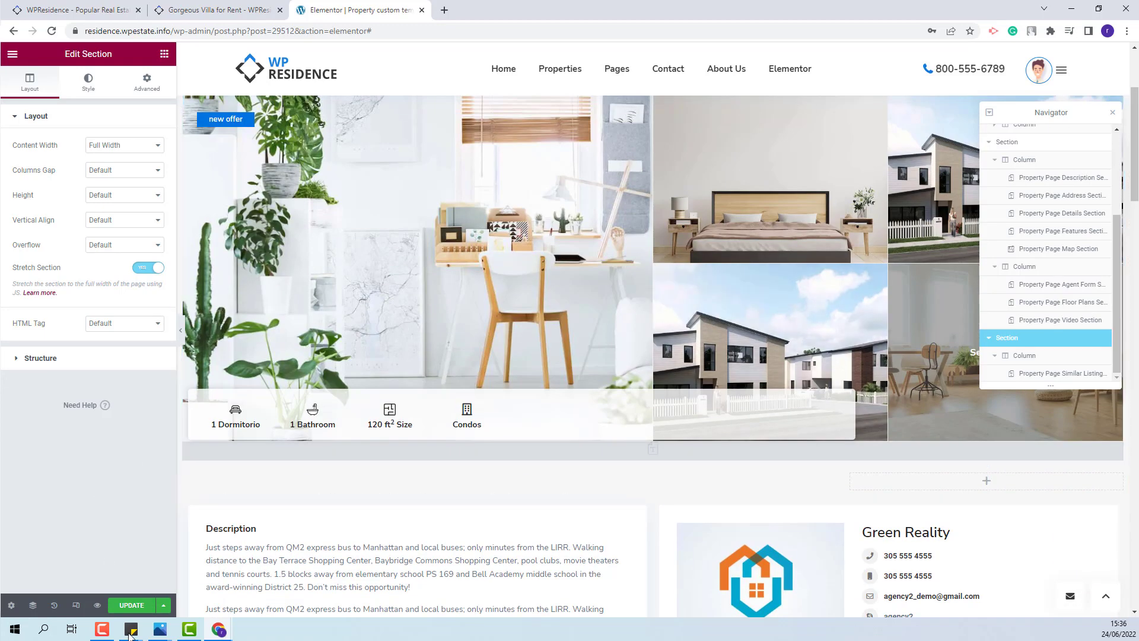
key("ctrl+s")
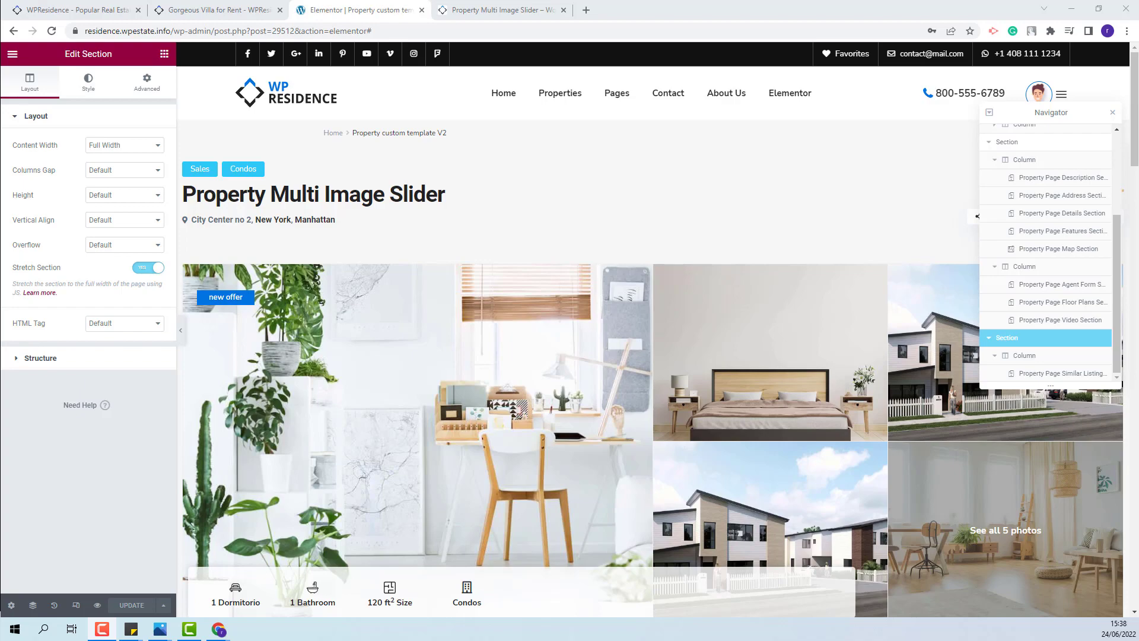
- Review the Property Multi Image Slider page in its default layout
left_click(499, 9)
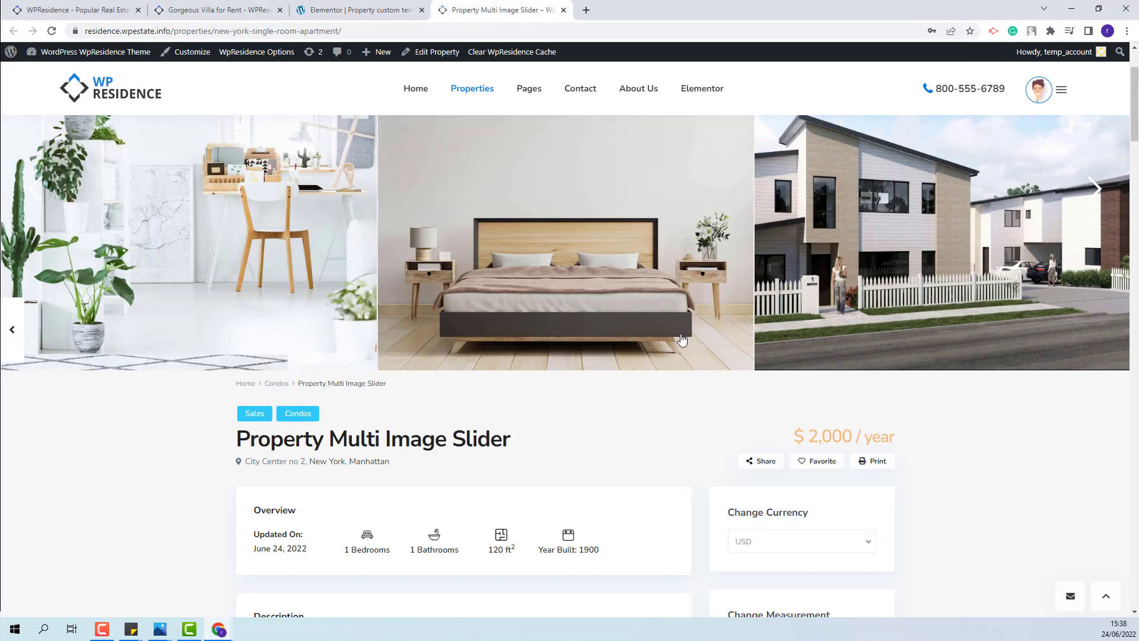
scroll(658, 332, "down", 15)
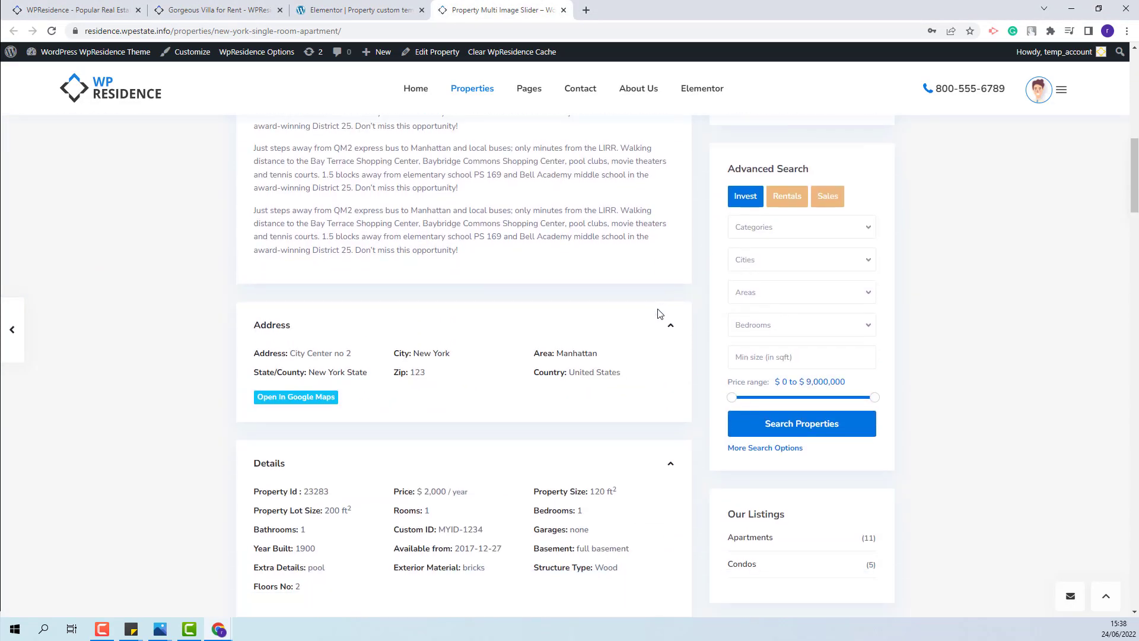
scroll(632, 374, "up", 6)
scroll(636, 364, "up", 3)
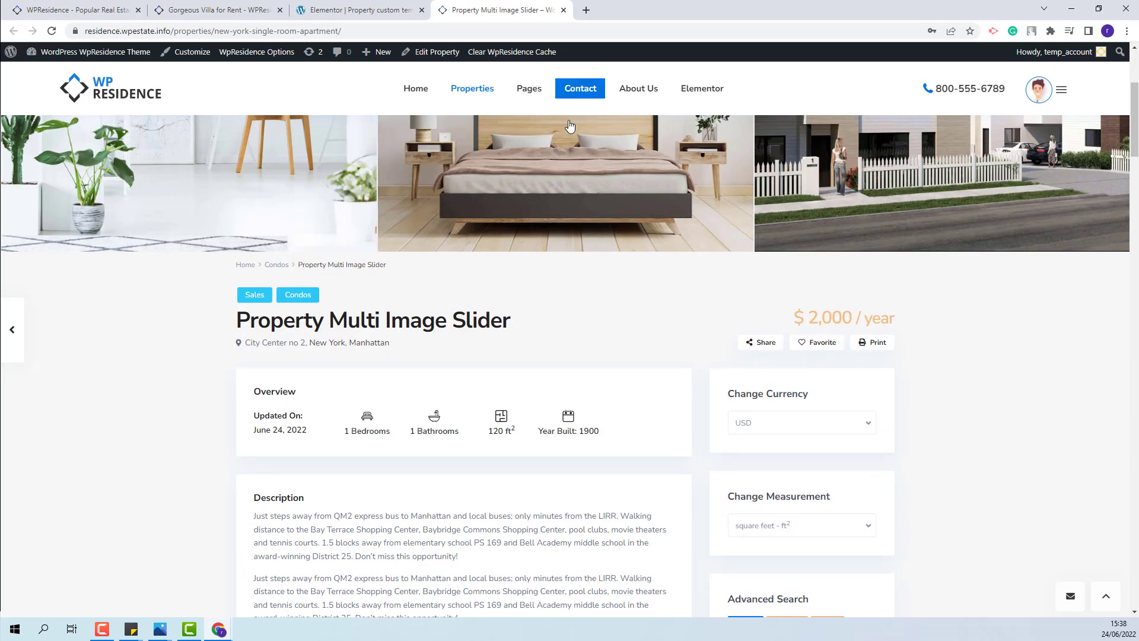
- Set this property's custom page template to Property custom template V2 and update it
right_click(439, 56)
left_click(496, 65)
scroll(818, 340, "down", 4)
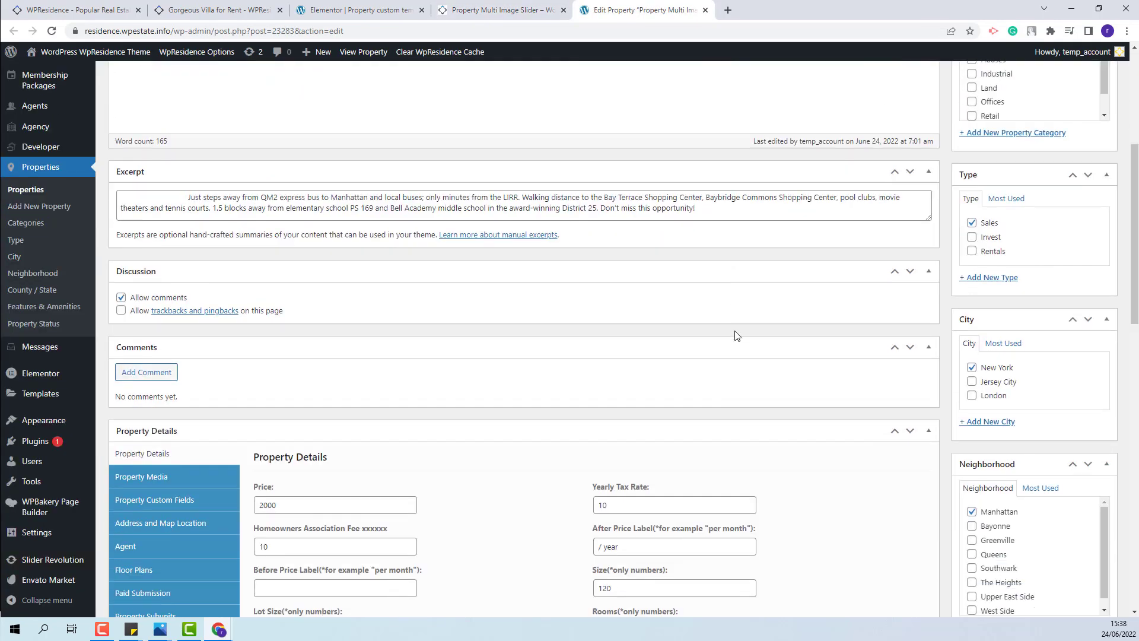
scroll(735, 336, "down", 7)
scroll(295, 302, "down", 2)
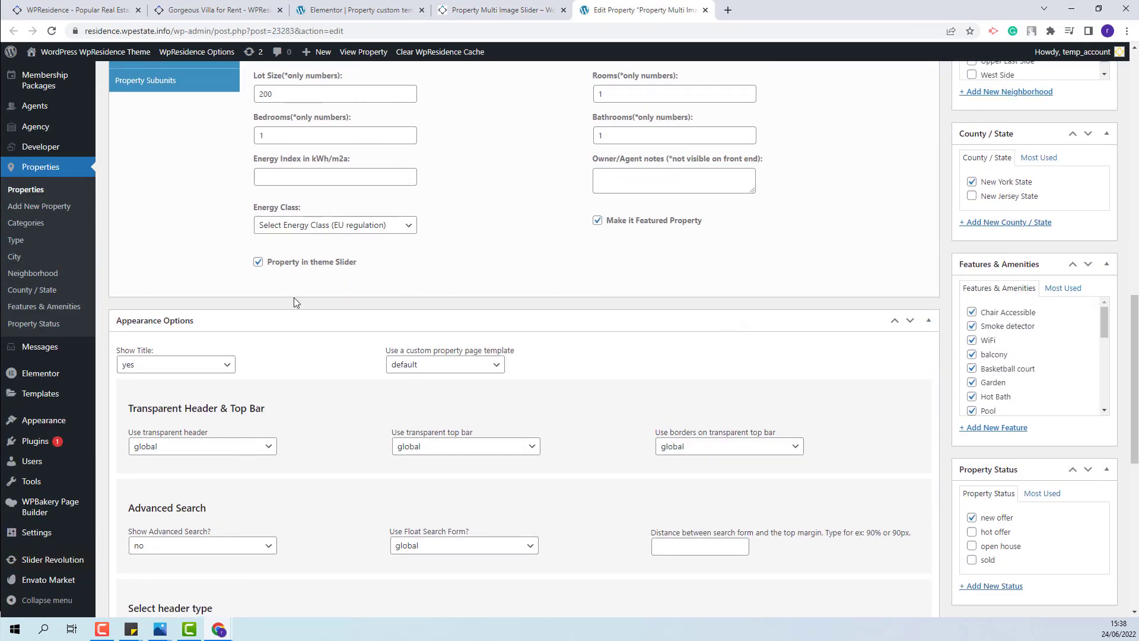
left_click(408, 366)
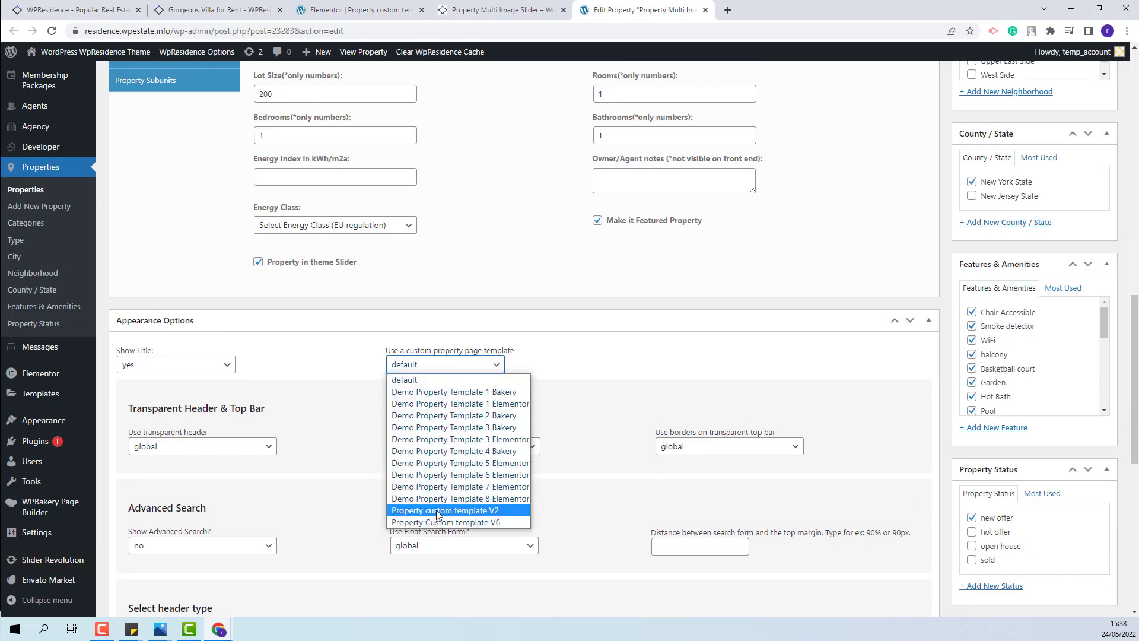
left_click(438, 511)
key("Return")
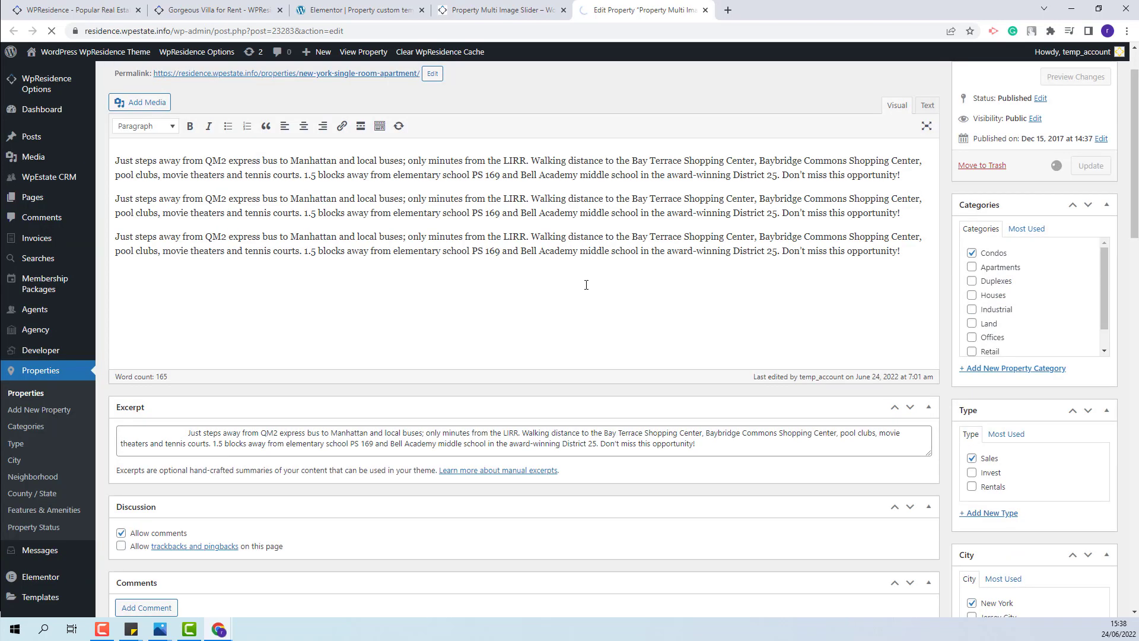
- Reload the property page to check the custom template layout, then return to Edit Property
key("ctrl+Page_Up")
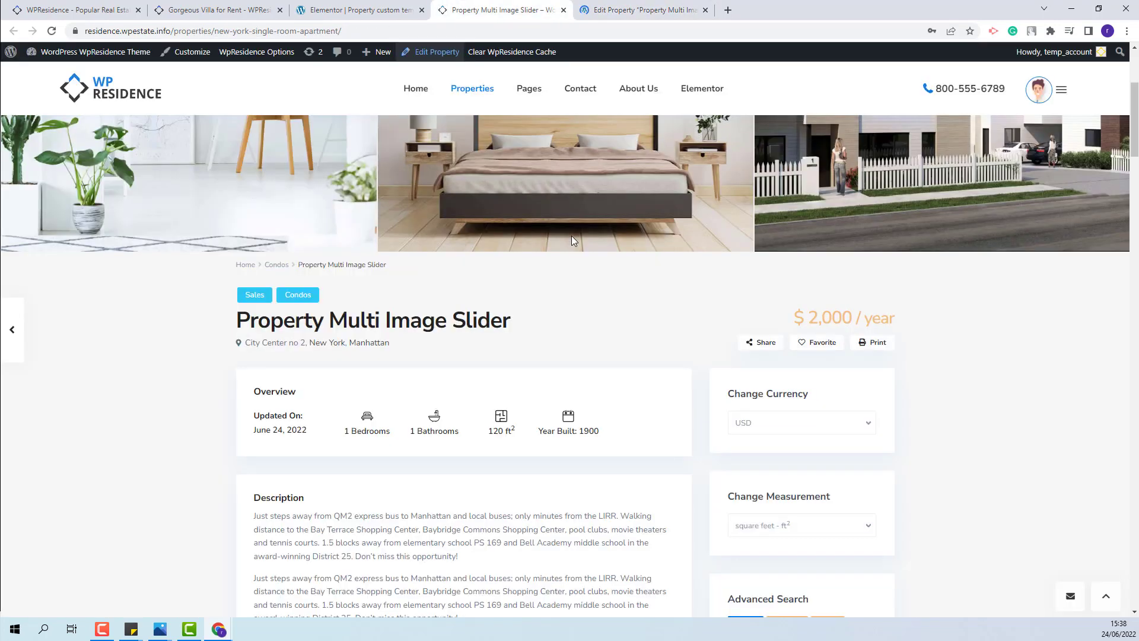
left_click(52, 33)
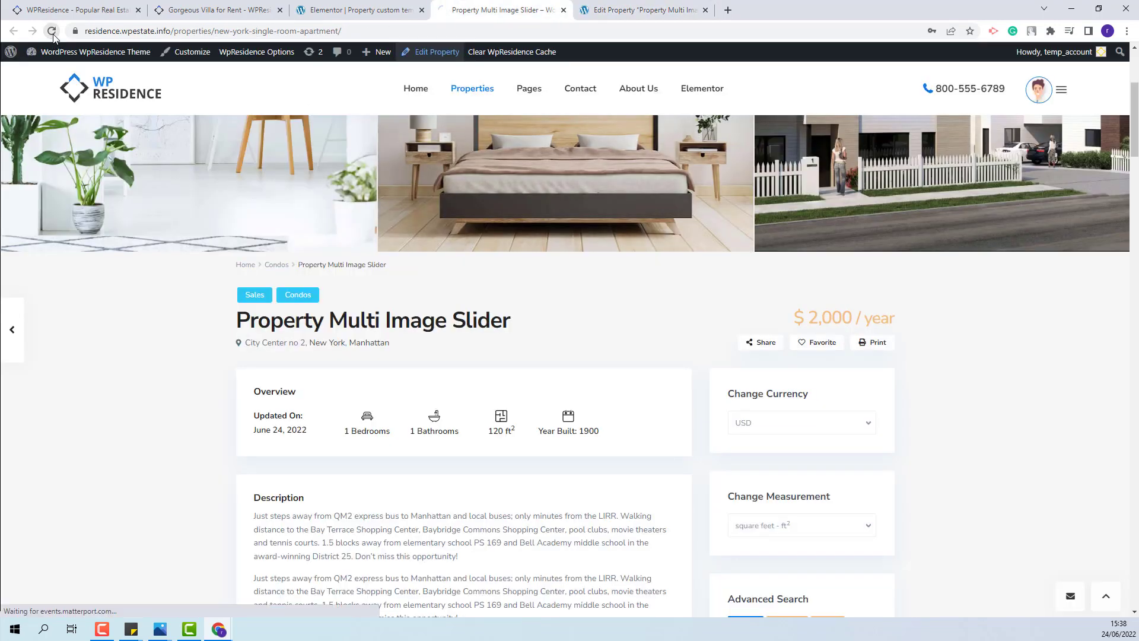
scroll(878, 281, "down", 2)
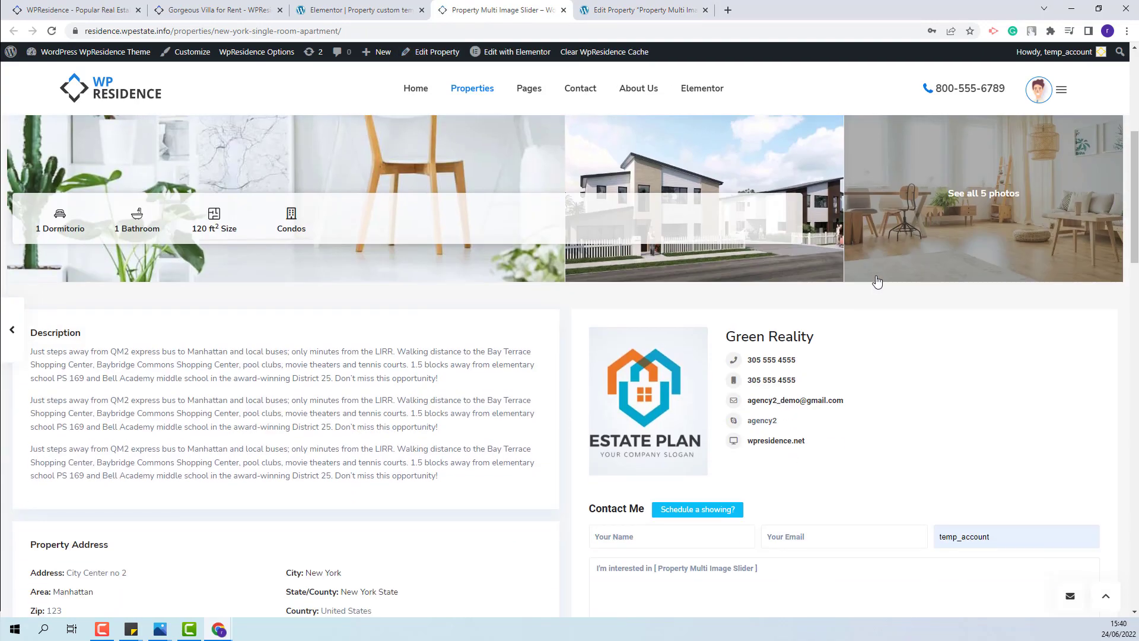
scroll(877, 282, "down", 12)
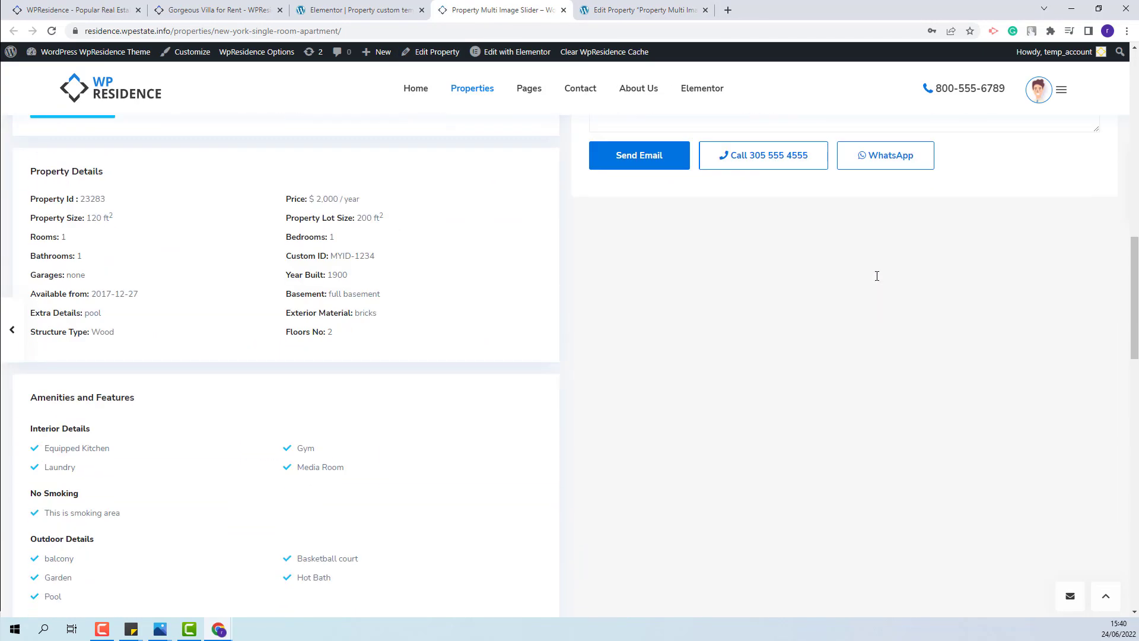
scroll(876, 275, "down", 15)
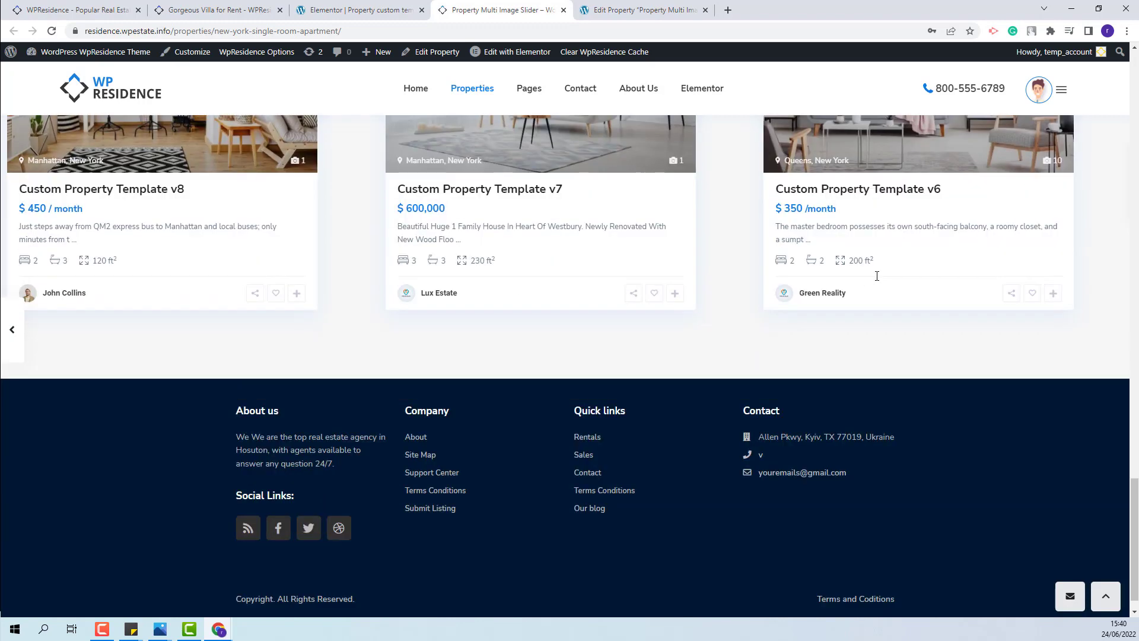
key("ctrl+Tab")
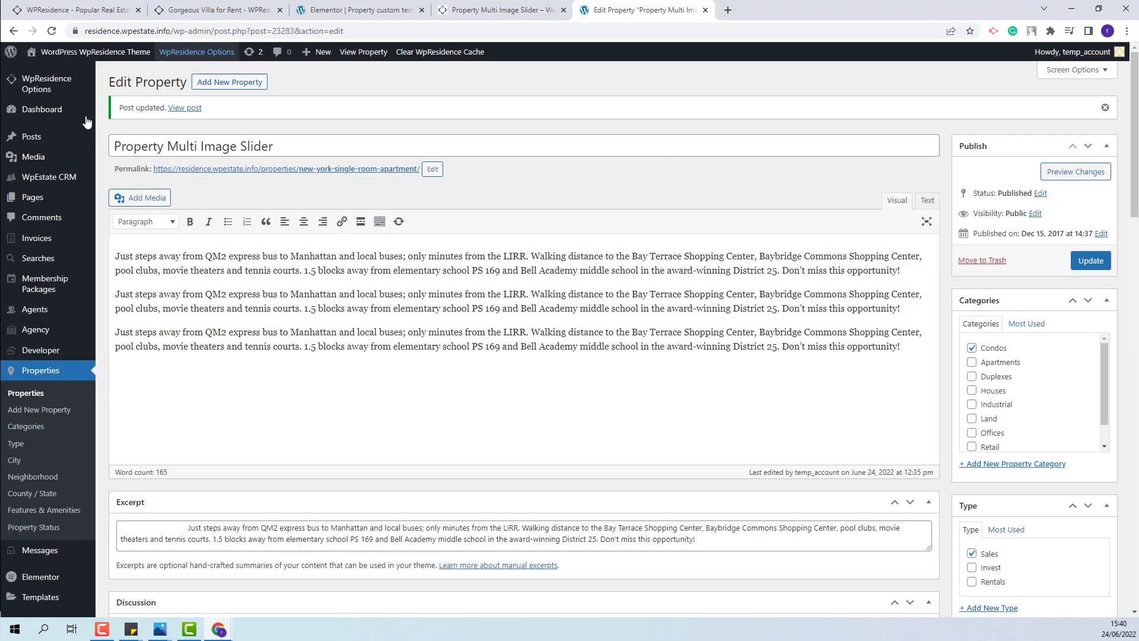
- Choose Property custom template V2 as the global template in WpResidence Property Page Settings
mouse_move(40, 95)
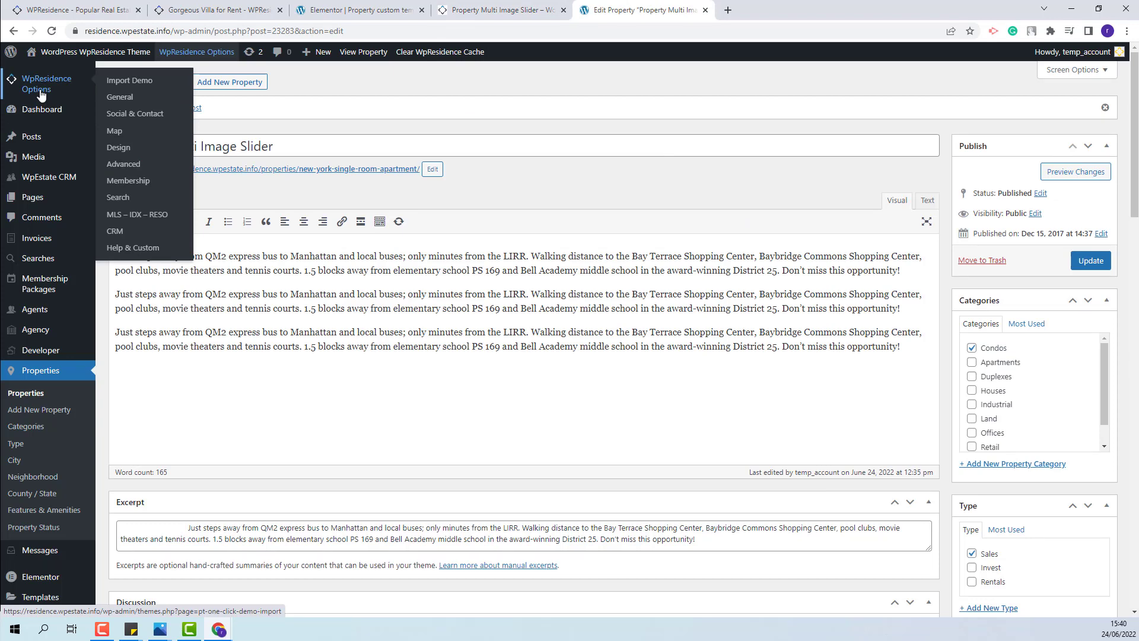
left_click(123, 164)
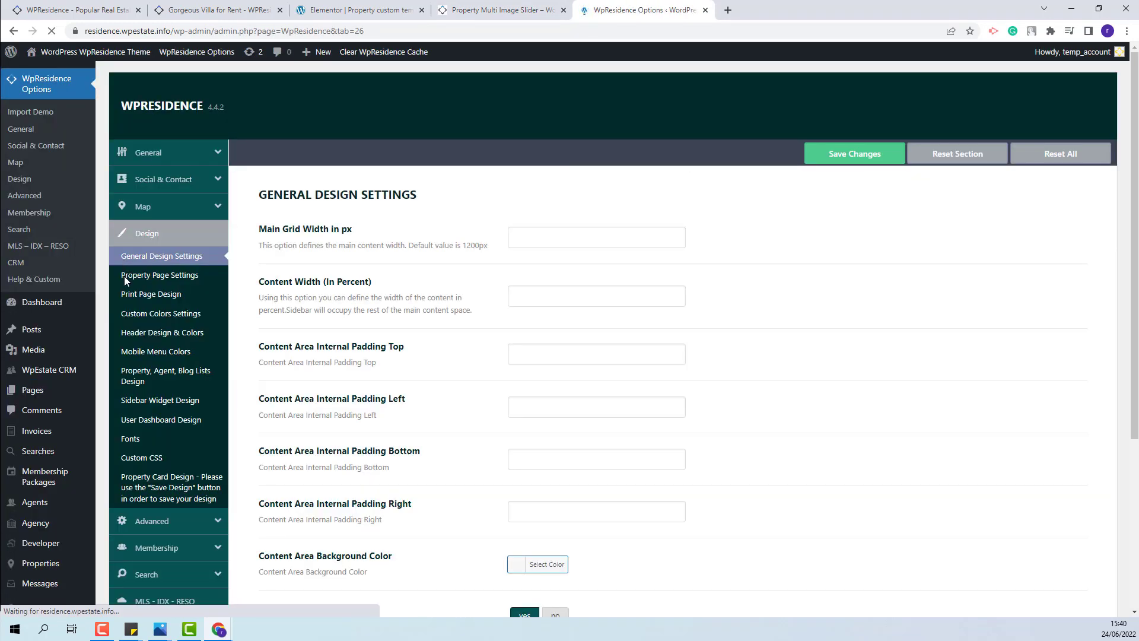
left_click(125, 279)
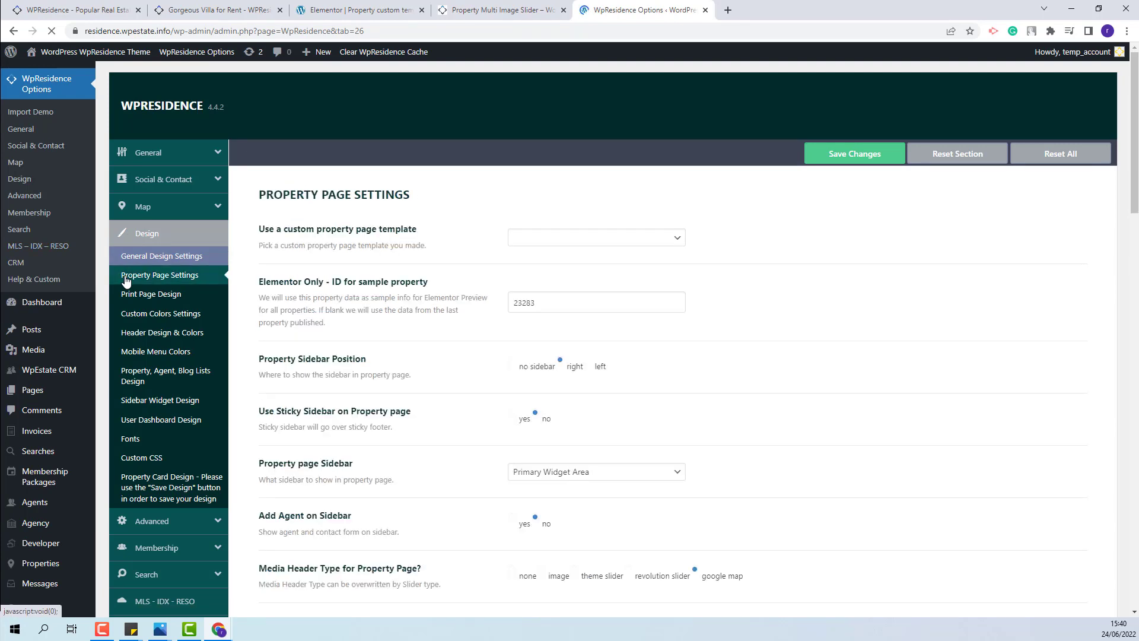
left_click(675, 239)
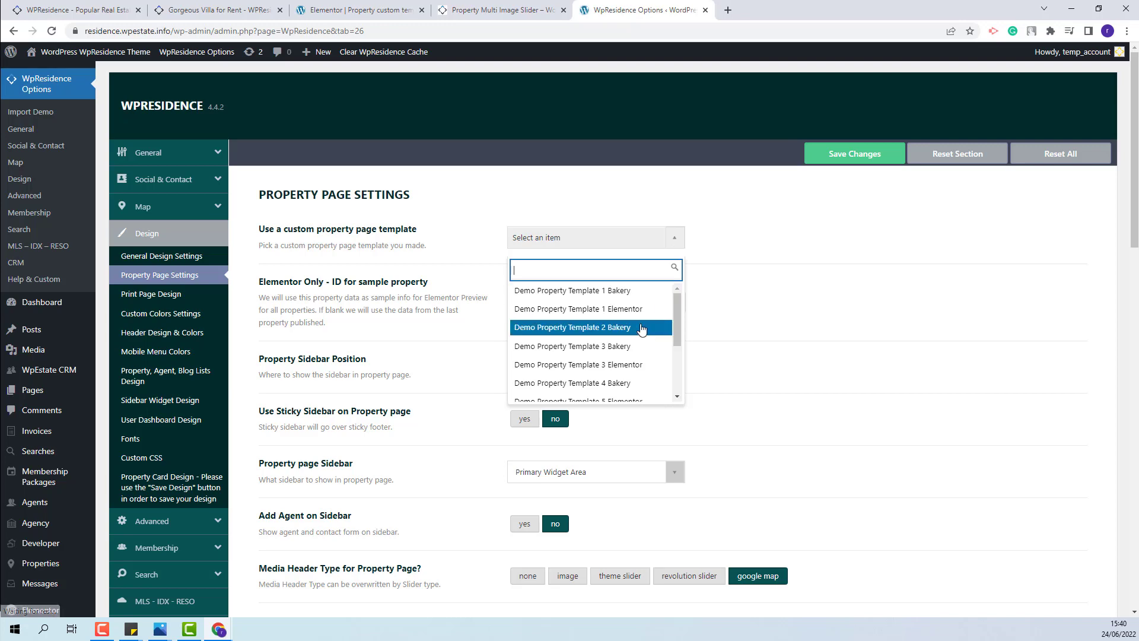
scroll(642, 327, "down", 2)
scroll(642, 327, "down", 1)
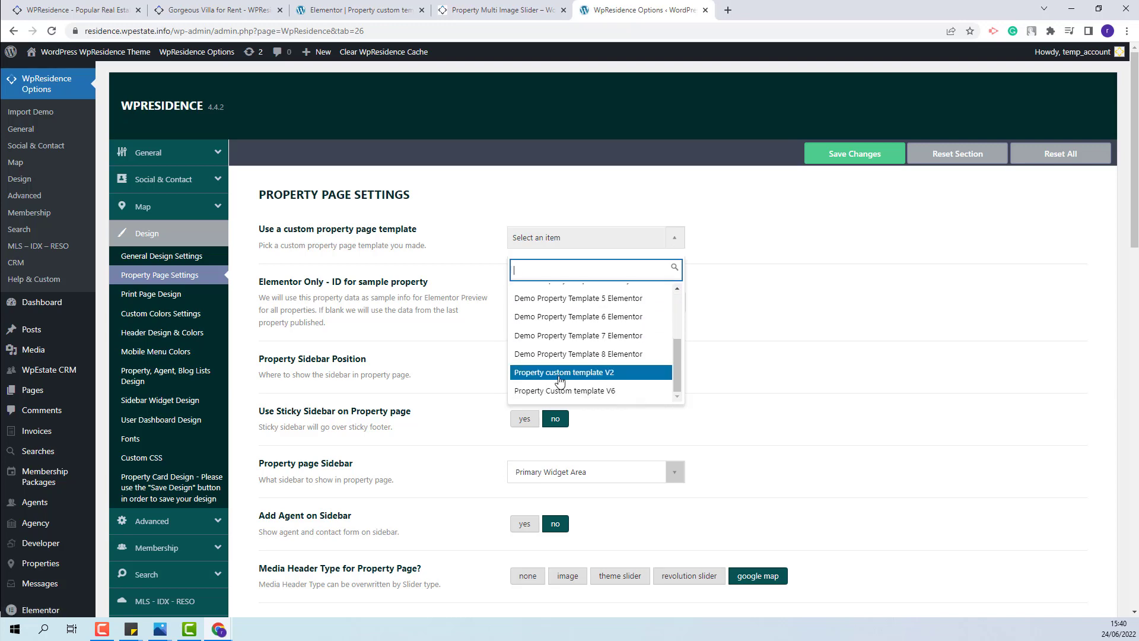
left_click(561, 378)
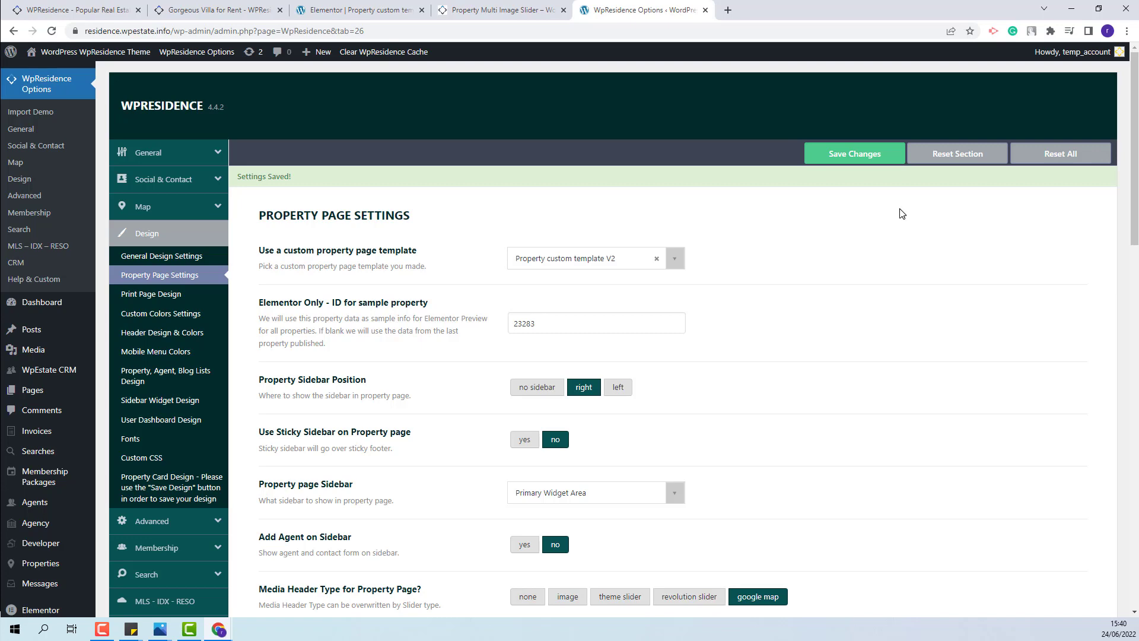
key("ctrl+1")
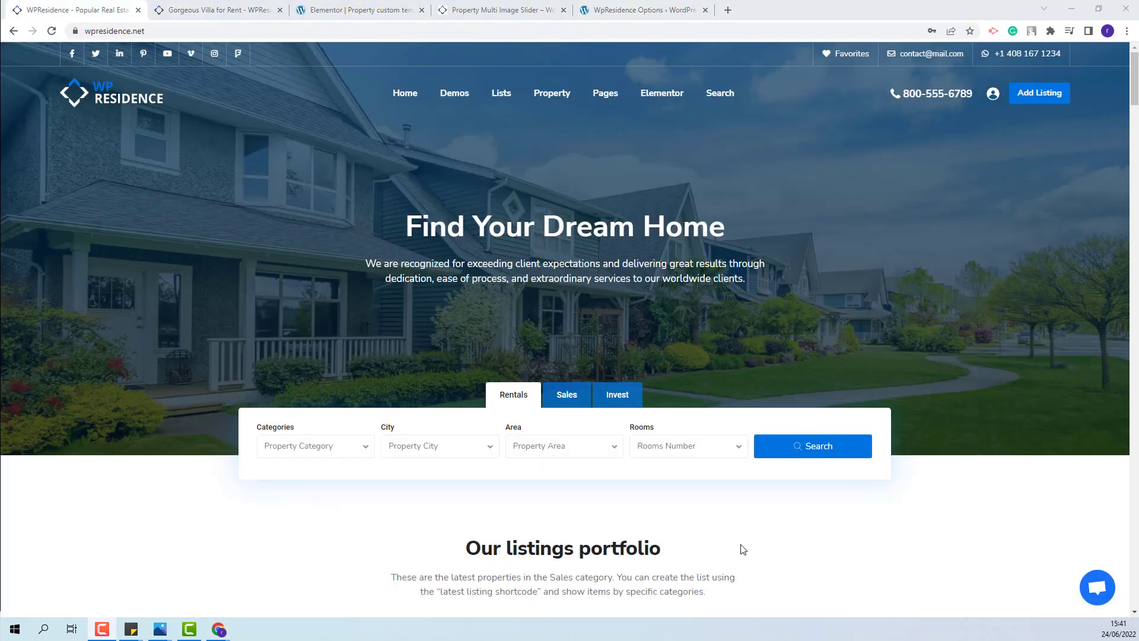